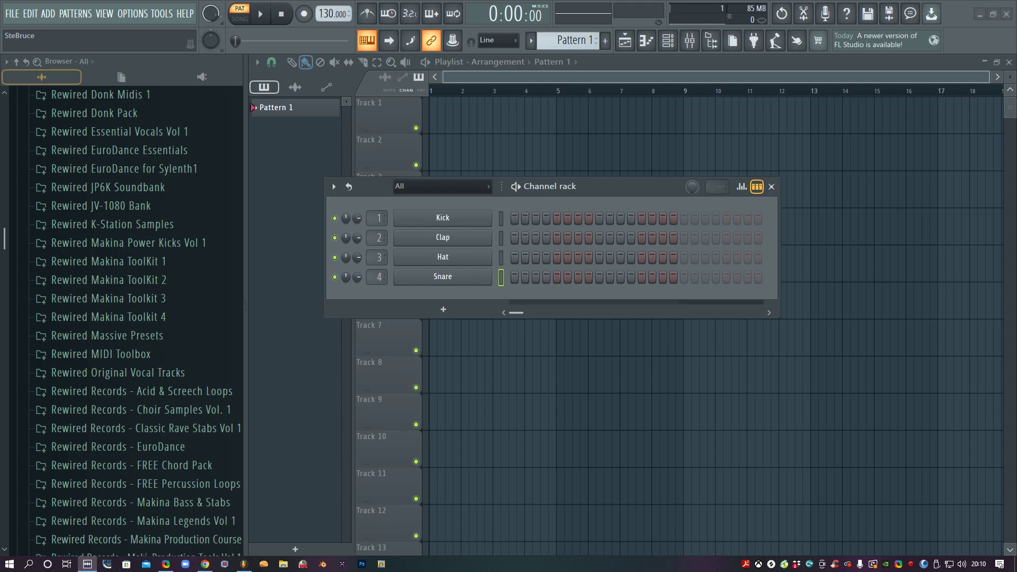
Move the channel rack up and add the Zion synth as a new channel below the Snare
drag(645, 190, 615, 154)
click(412, 275)
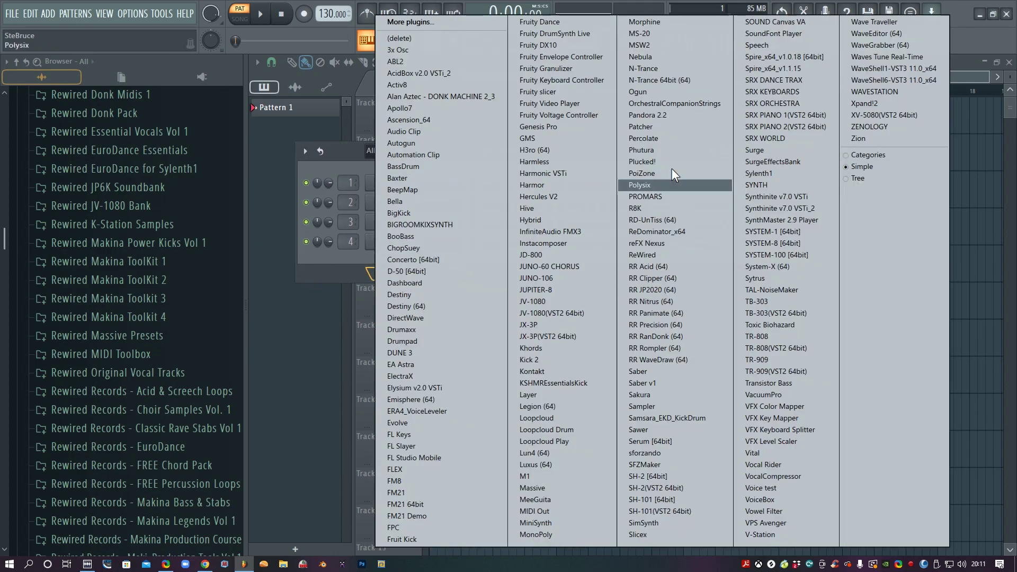
click(886, 137)
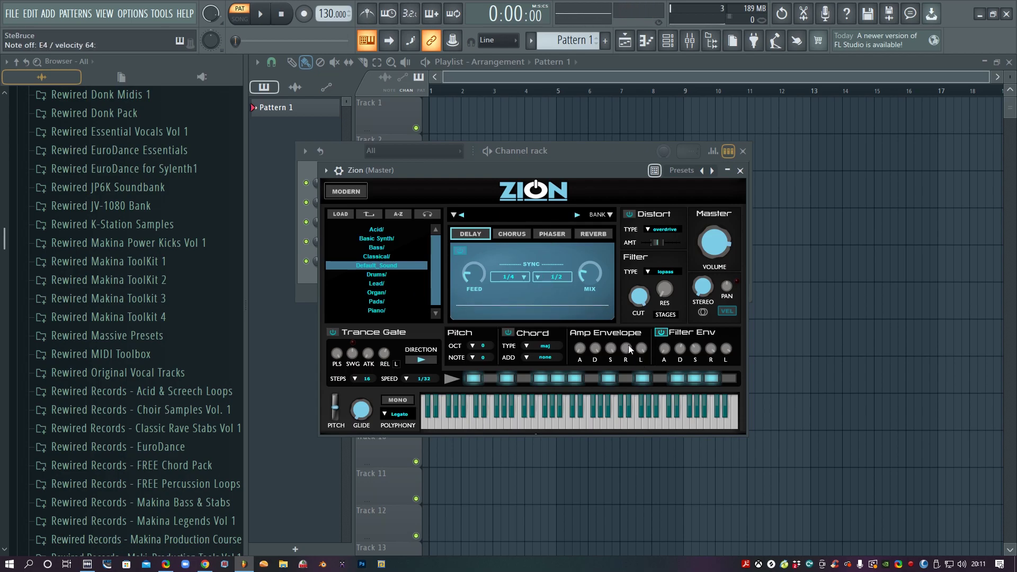
Adjust the release of Zion's amp envelope and switch the delay effect on
drag(629, 345, 624, 386)
click(459, 250)
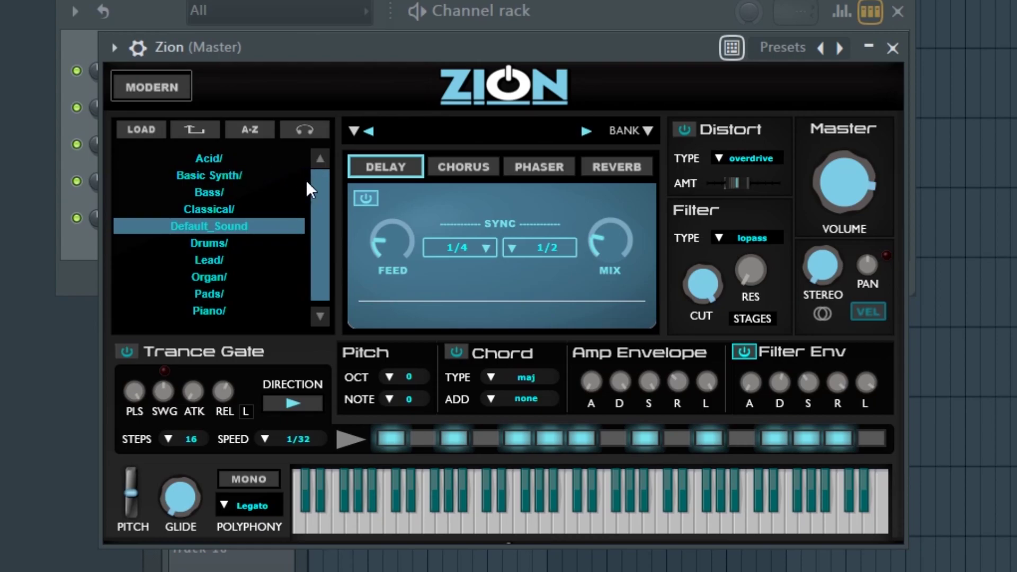
Audition the presets AC Acid 01, 04, 06 and 09 from the Acid folder and check the reverb and delay settings
click(217, 158)
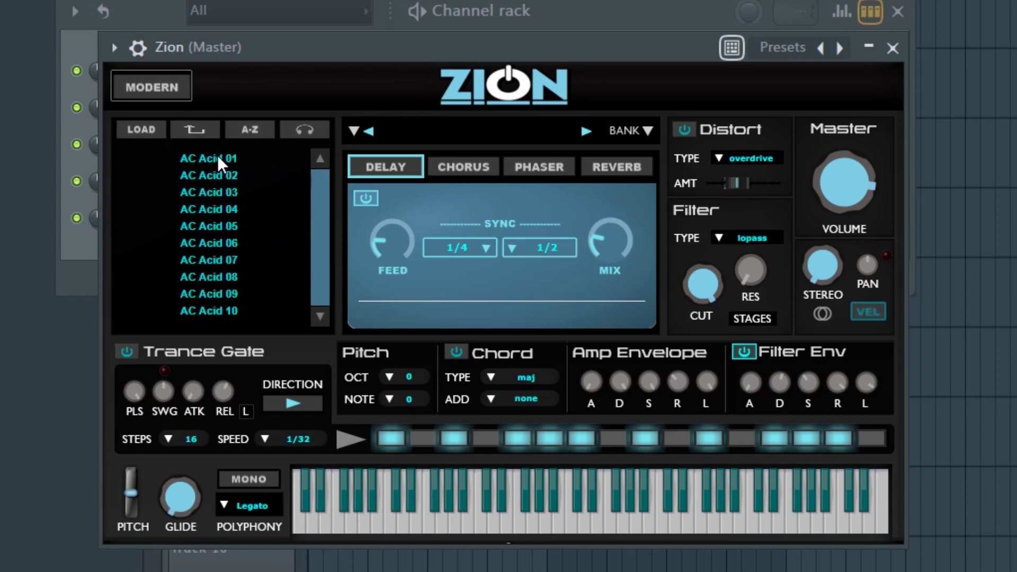
click(228, 164)
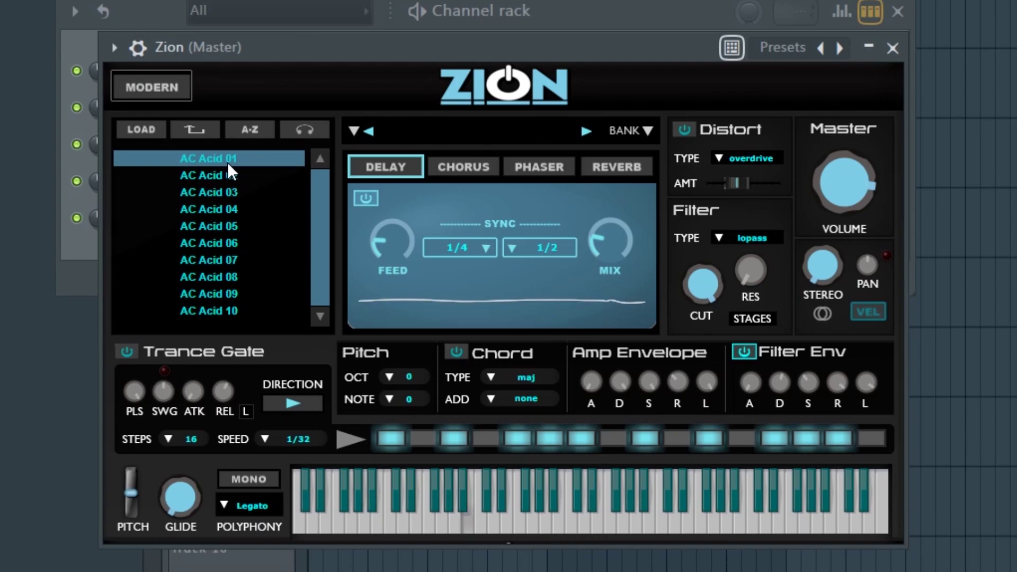
click(235, 209)
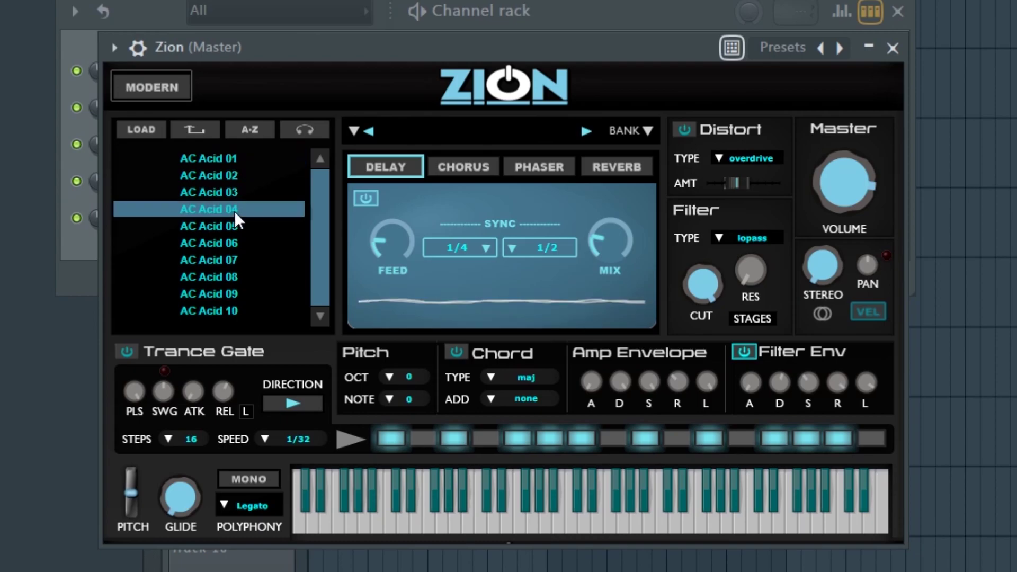
click(614, 167)
click(386, 168)
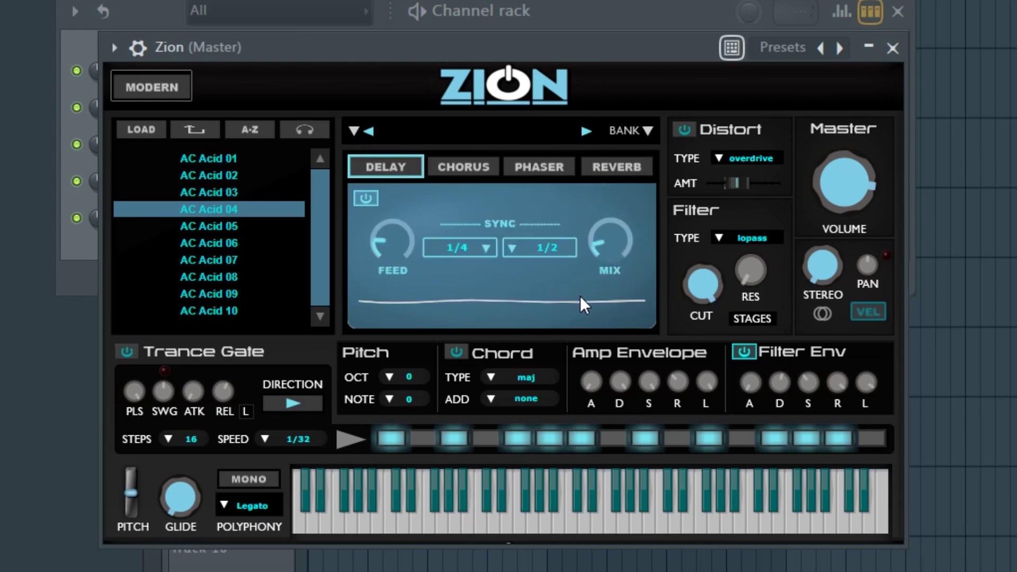
click(215, 243)
click(230, 292)
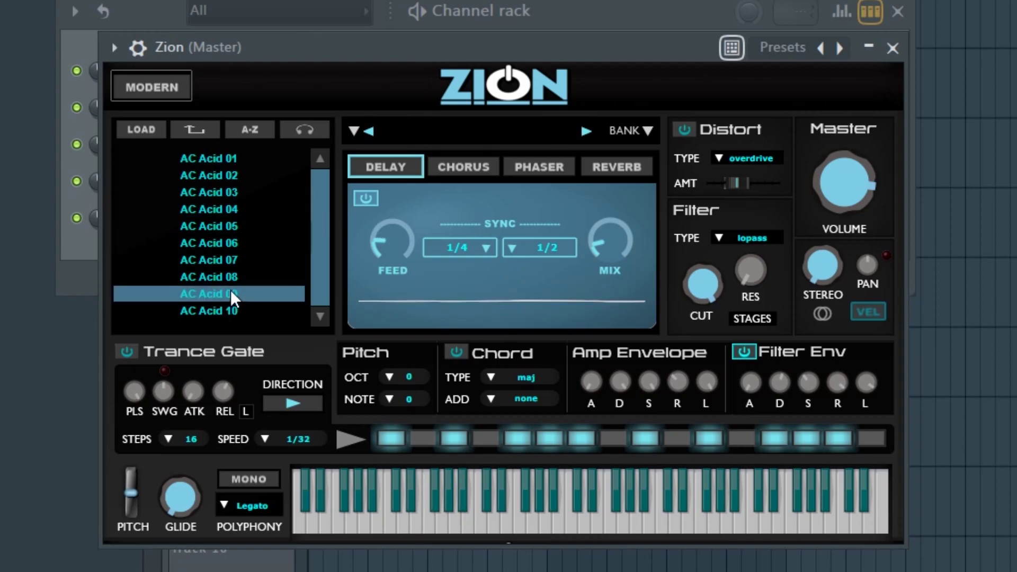
Audition BS Basic Sine and BS Basic Square from the Basic Synth folder, trying mono mode with a changed glide amount
click(202, 136)
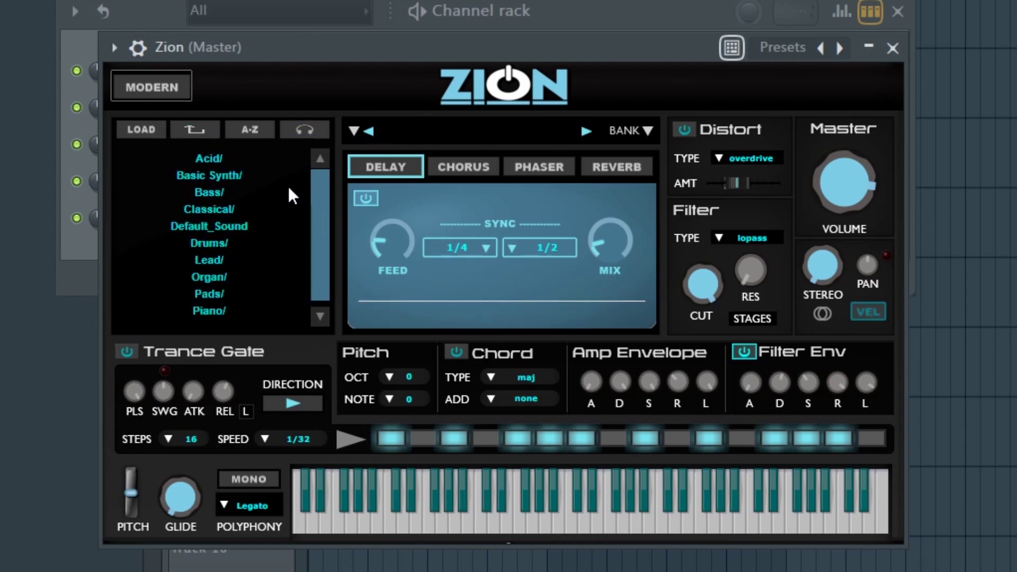
click(229, 175)
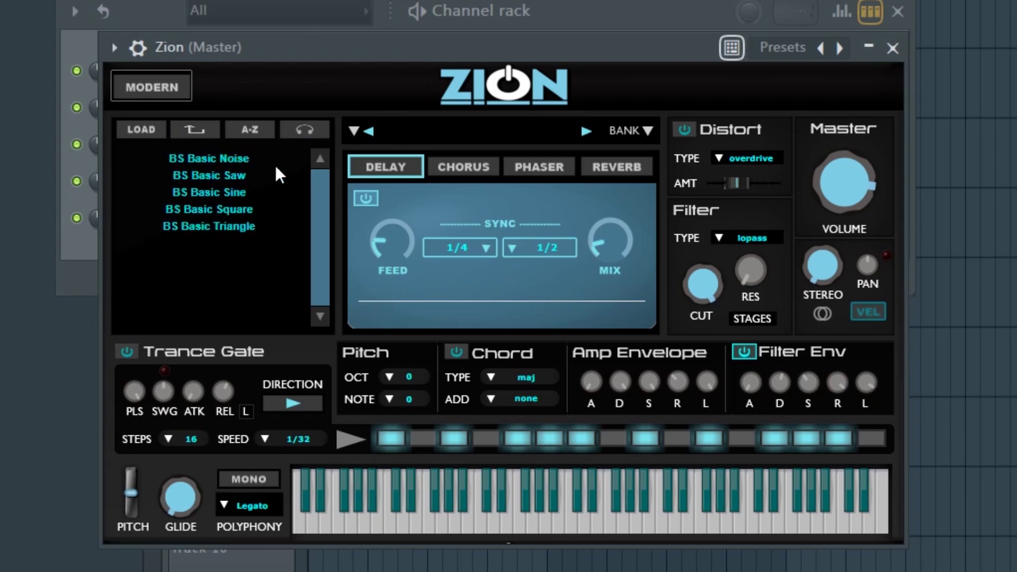
click(237, 194)
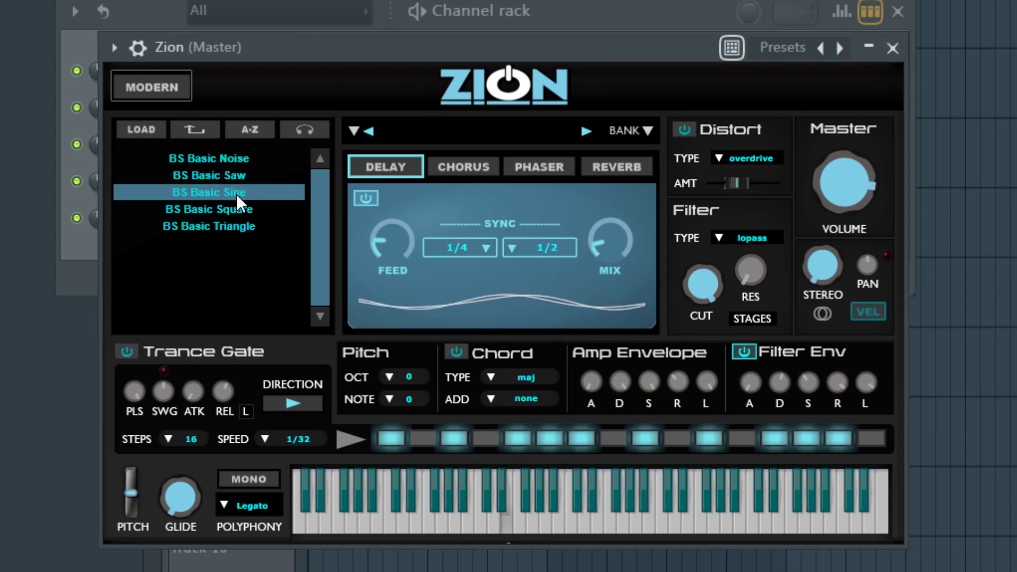
click(232, 210)
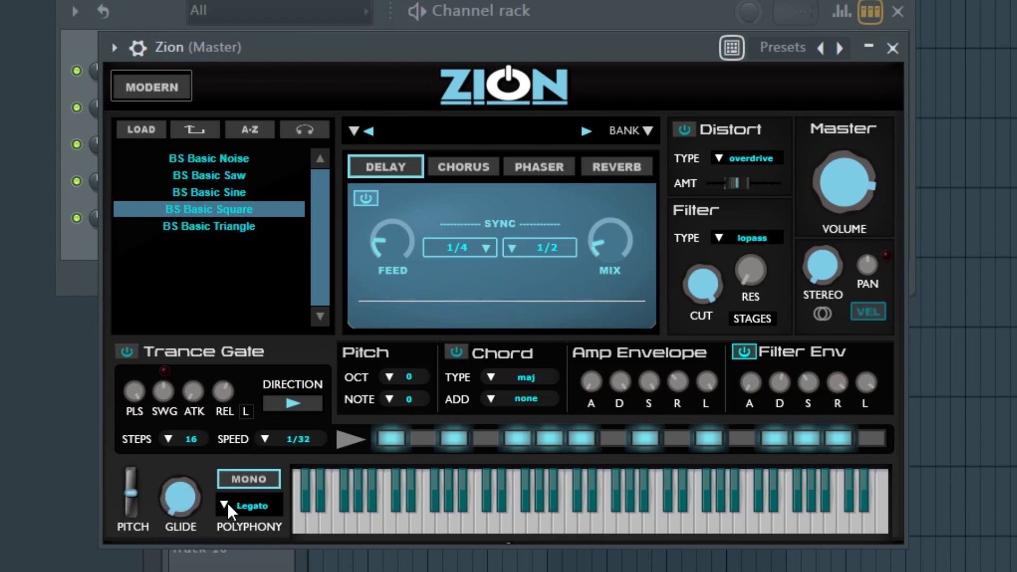
drag(187, 501, 174, 397)
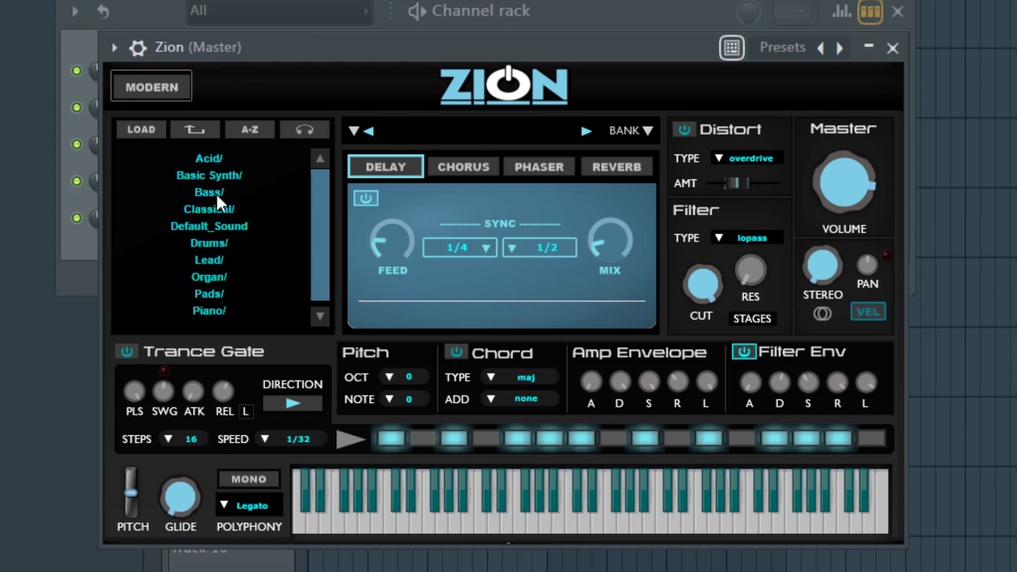
Open the Bass preset folder and switch the reverb effect off
click(216, 194)
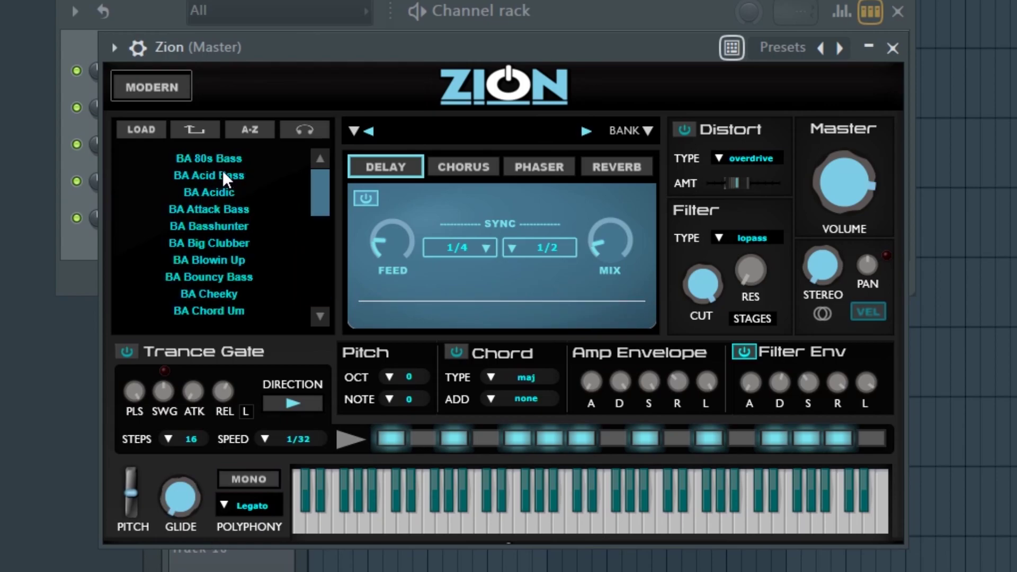
click(599, 168)
click(365, 195)
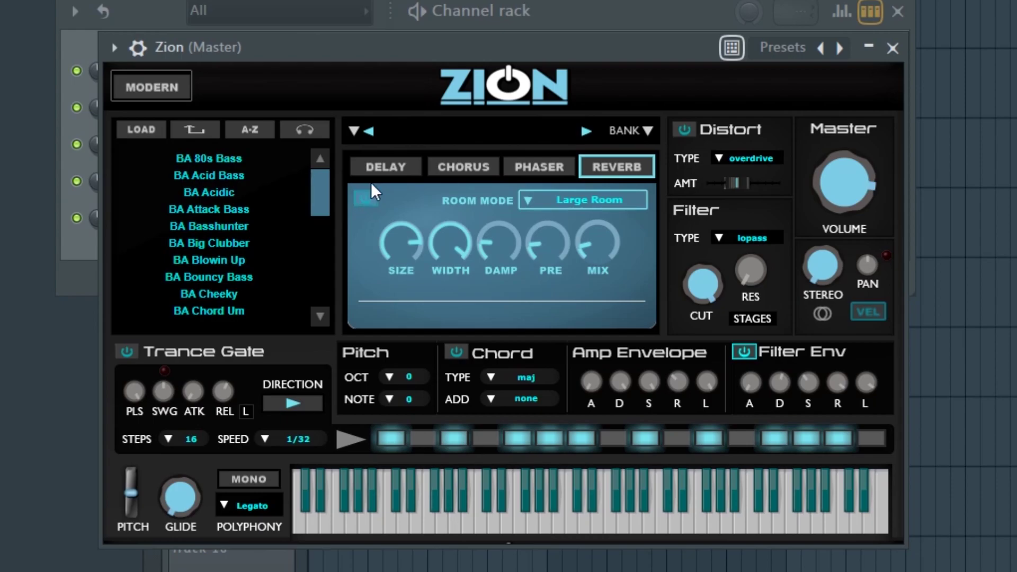
Audition the bass presets 80s Bass, Acid Bass, Acidic, Attack Bass, Big Clubber, Blowin Up, Bouncy Bass and Cheeky
click(244, 165)
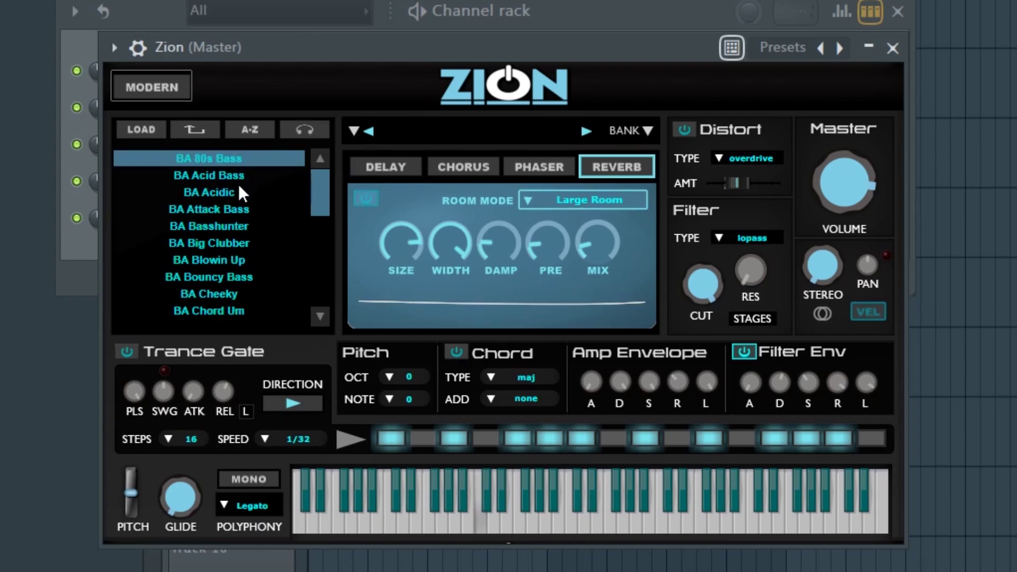
click(226, 177)
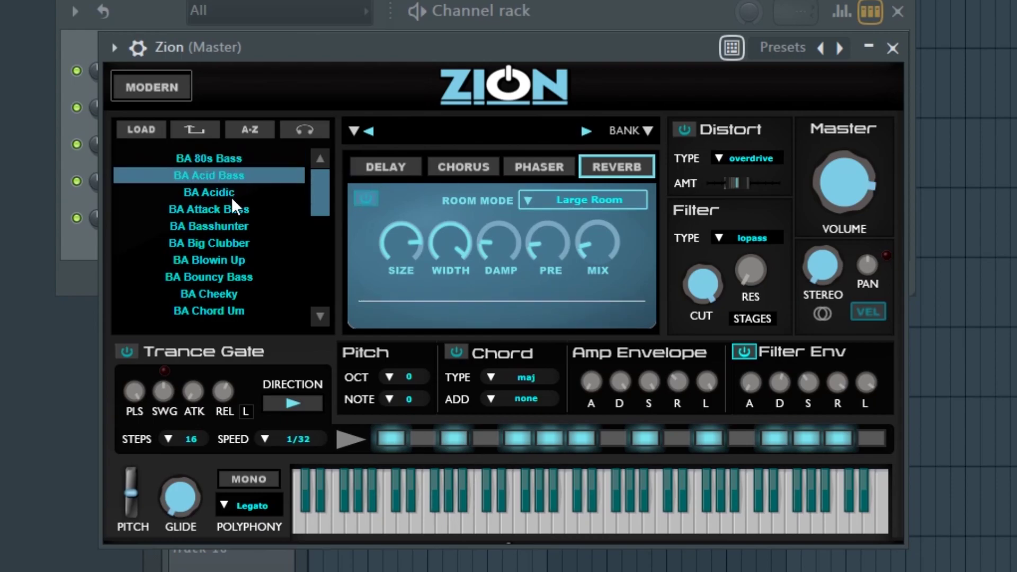
click(227, 196)
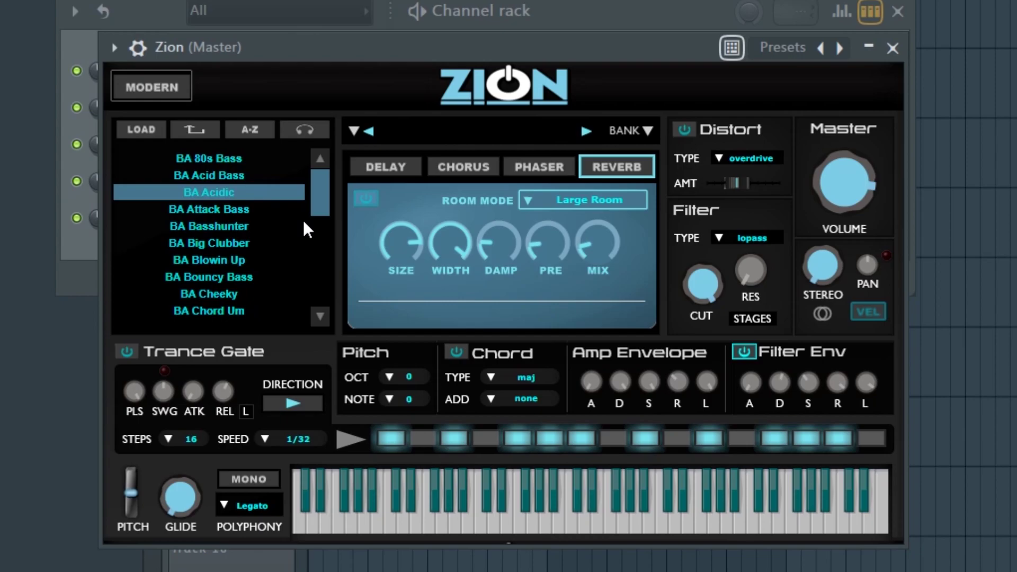
click(237, 212)
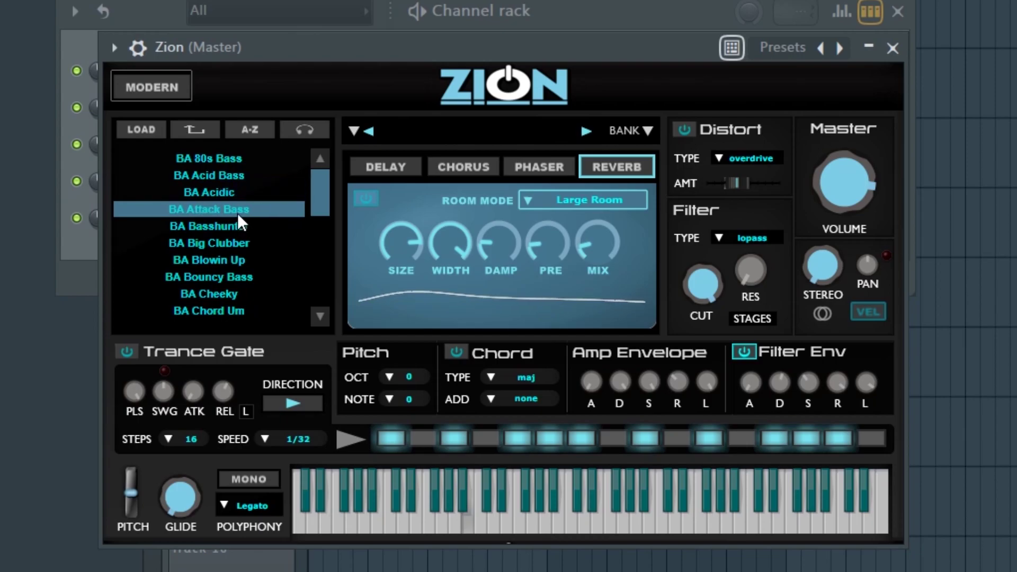
click(239, 243)
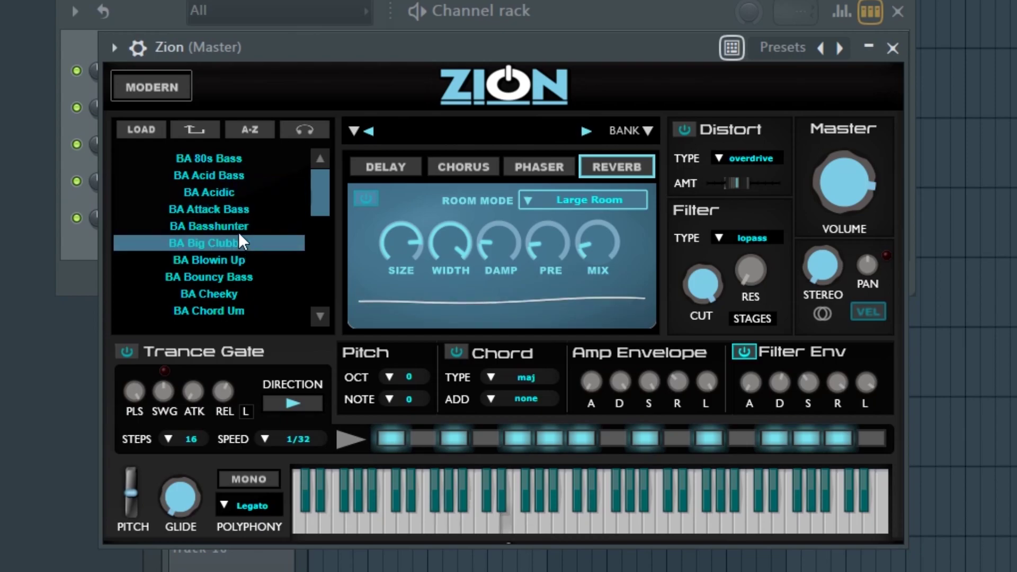
click(228, 264)
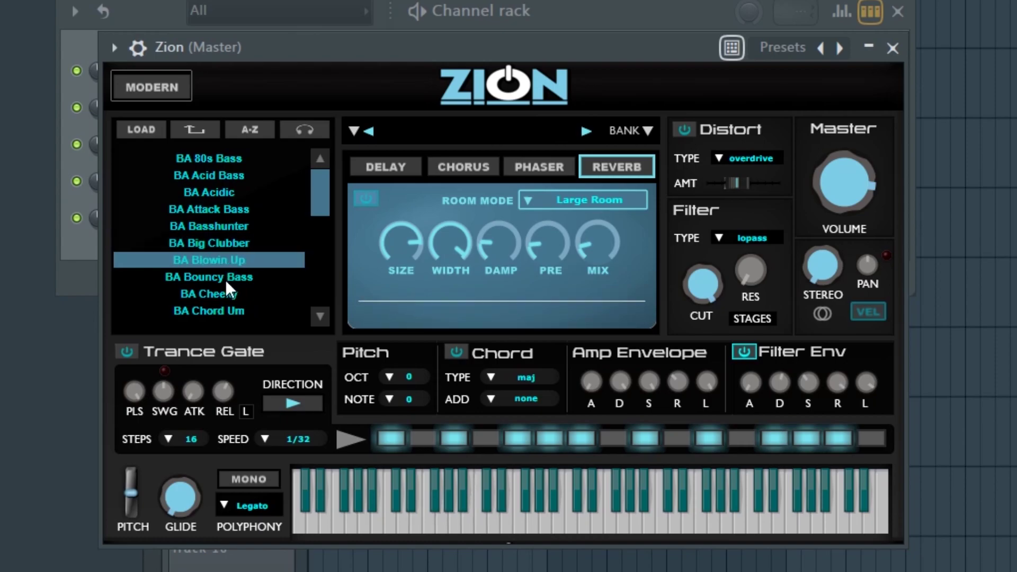
click(225, 278)
click(230, 293)
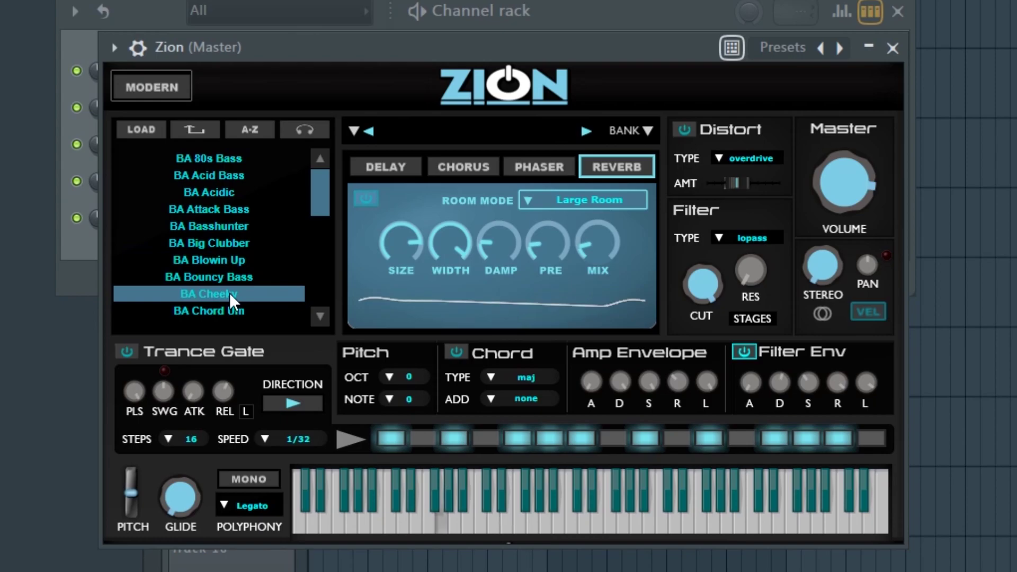
Audition the bass presets BA Chord Um, BA Dance Bass 02, BA Digi Organ and BA Donk 01
drag(318, 205, 316, 218)
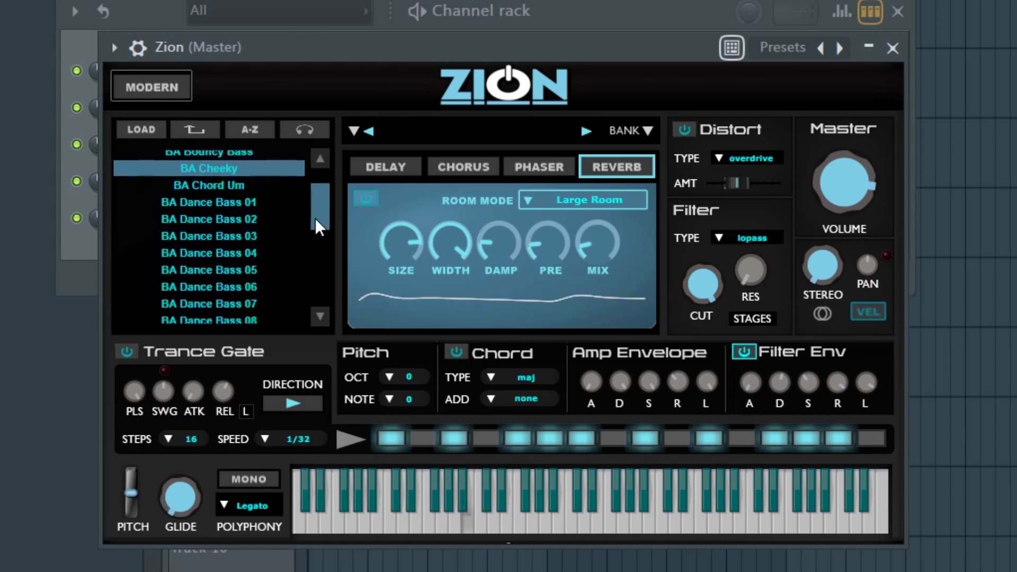
click(233, 186)
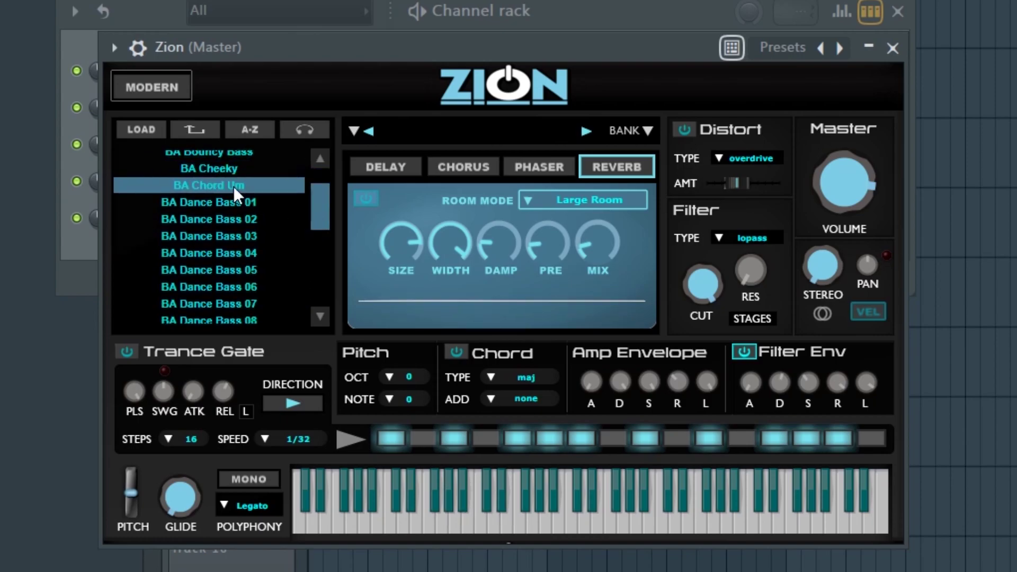
click(234, 220)
drag(318, 211, 316, 229)
click(230, 226)
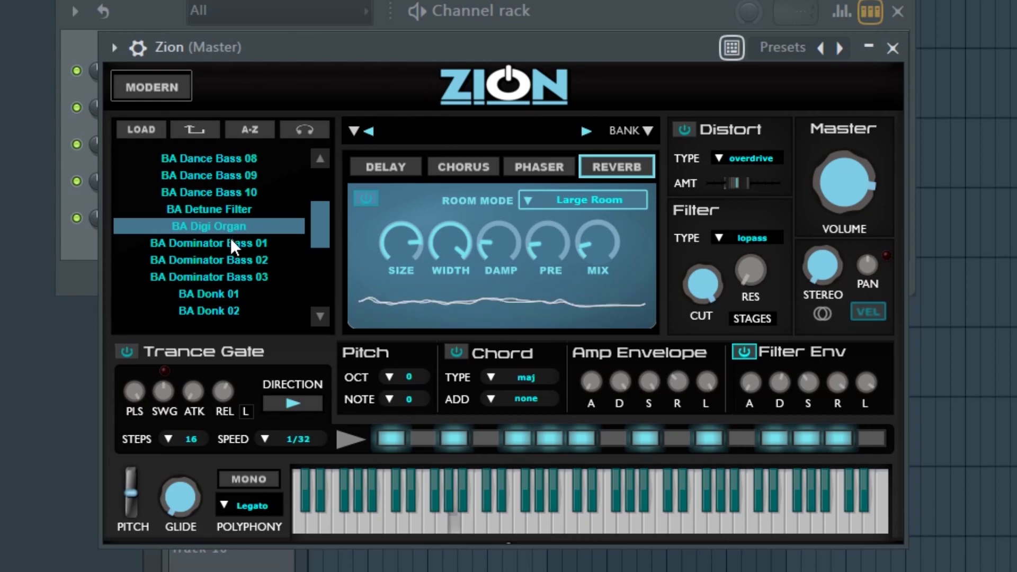
click(230, 295)
Audition the bass presets BA Donk 04, BA Donk Bumpin, BA Infinite NE Bass, BA KS Bass and BA Lately 01
drag(326, 224, 318, 248)
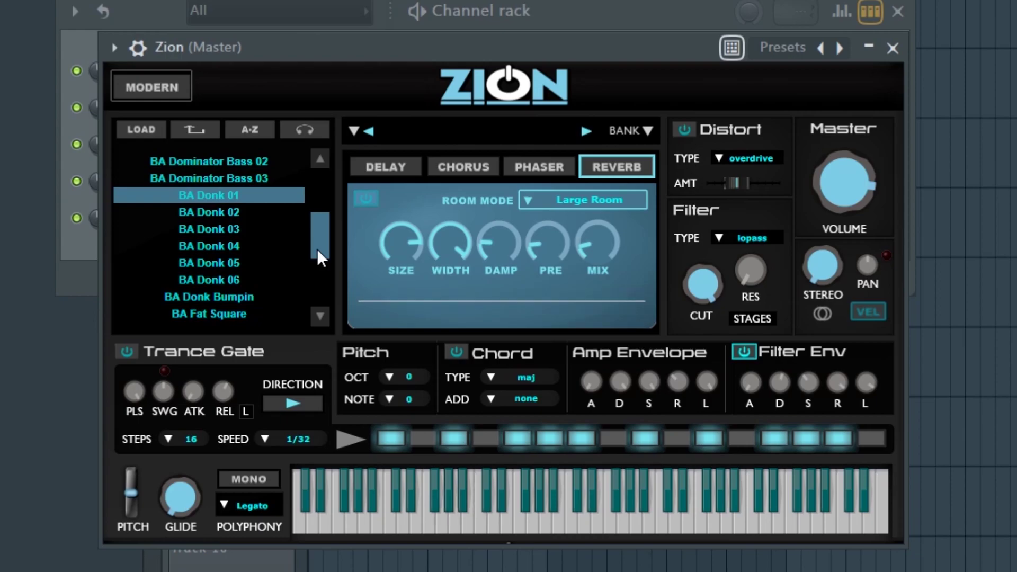
click(267, 245)
click(243, 297)
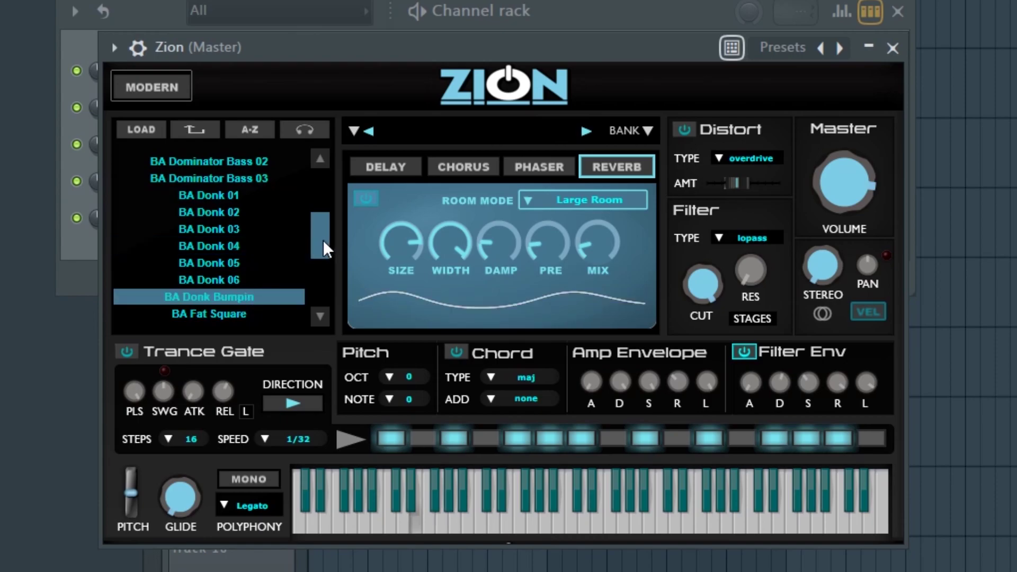
scroll(321, 241, down, 1)
scroll(320, 243, down, 1)
click(253, 237)
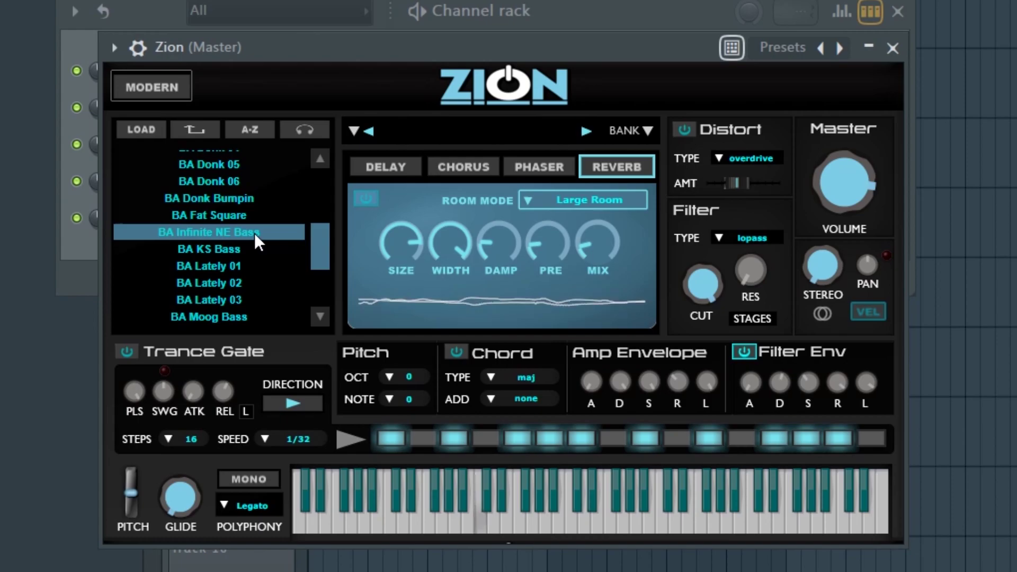
click(238, 247)
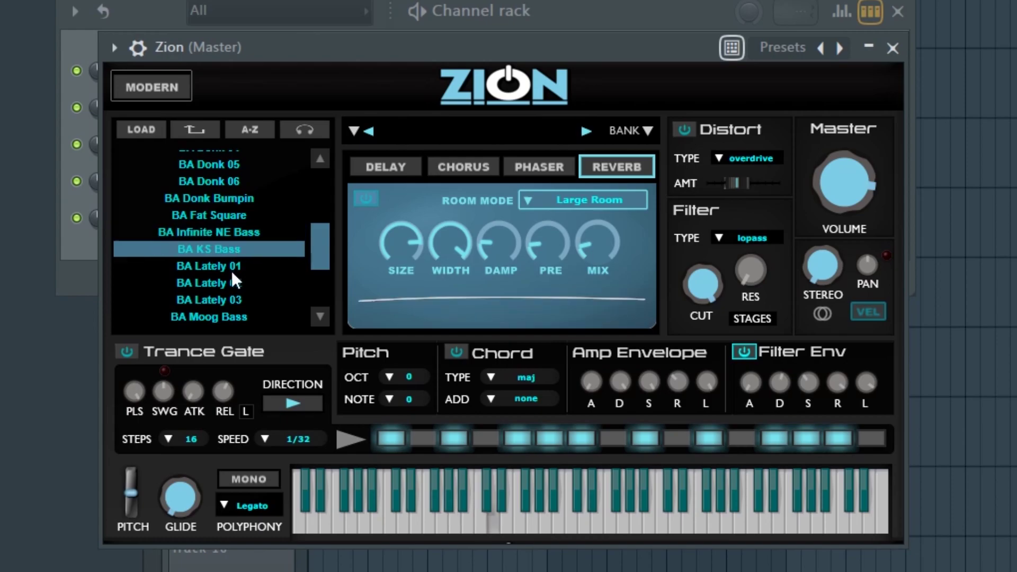
click(231, 266)
Audition the bass presets BA Organic and BA Rave Bass 01
scroll(318, 255, down, 1)
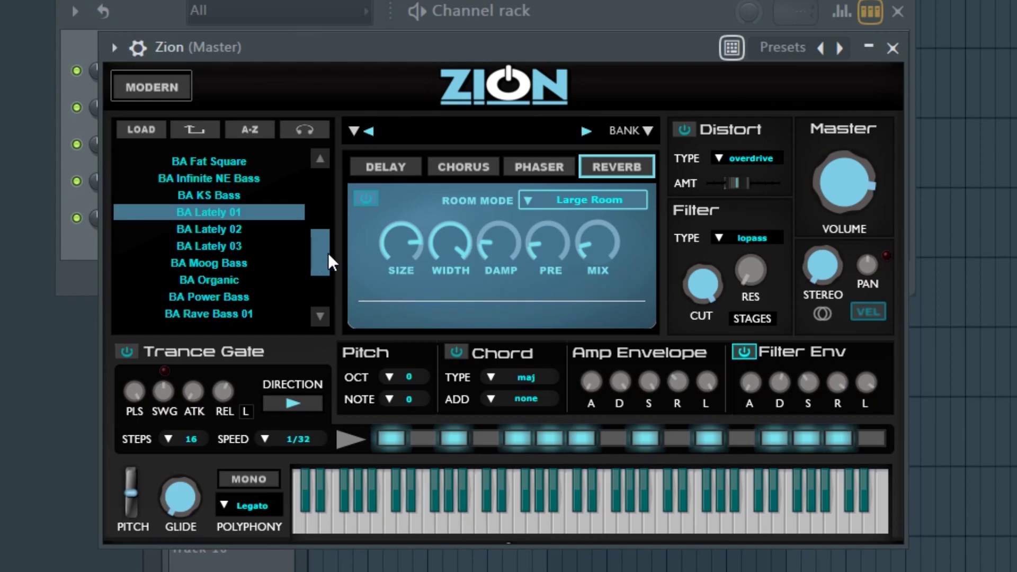
click(225, 281)
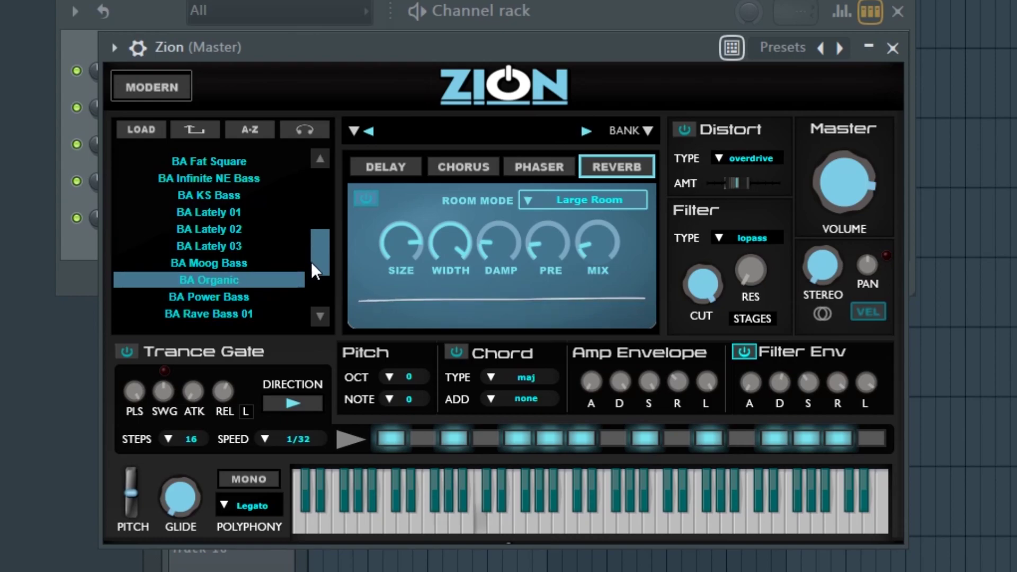
scroll(317, 260, down, 1)
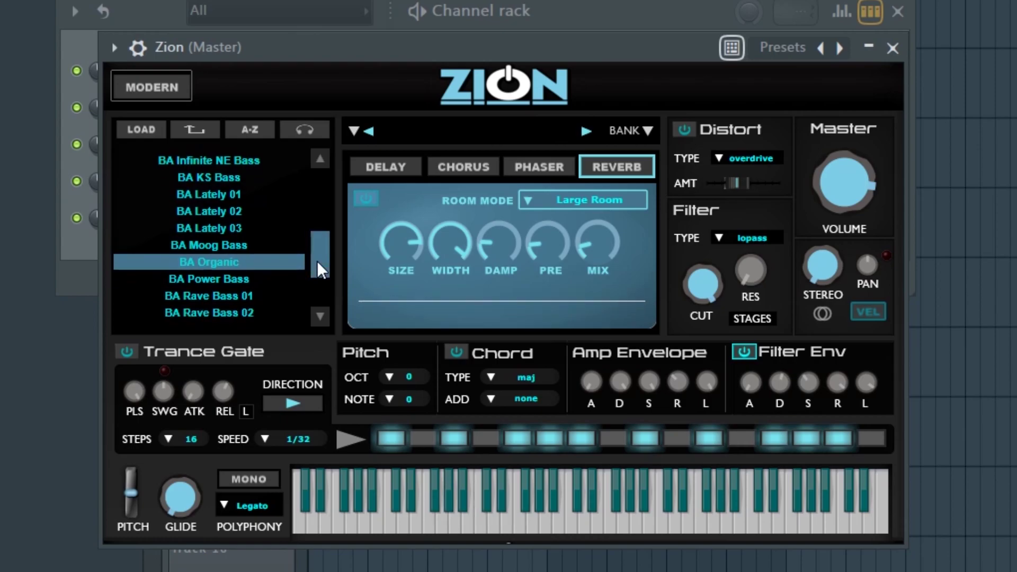
scroll(318, 261, down, 1)
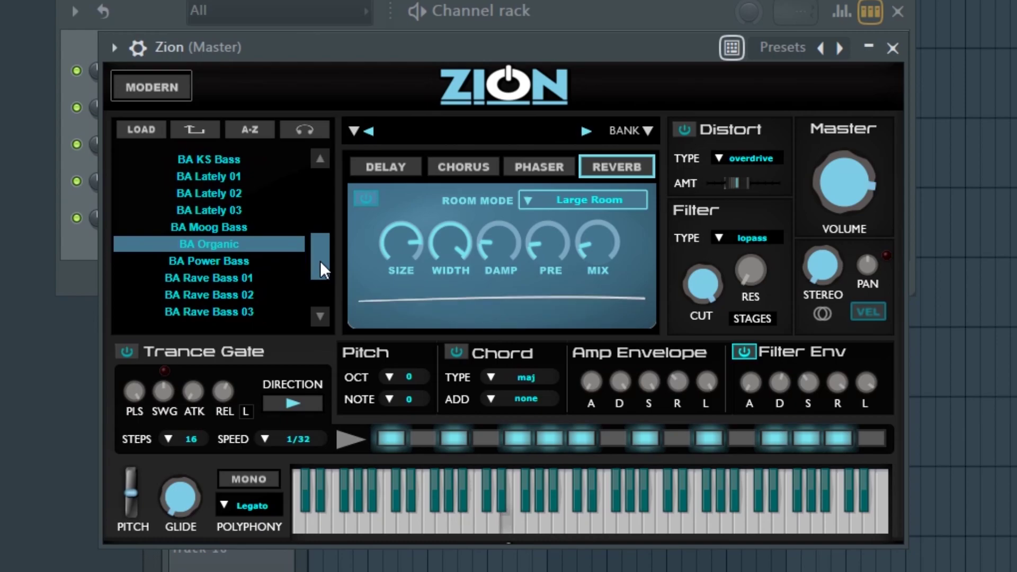
click(233, 279)
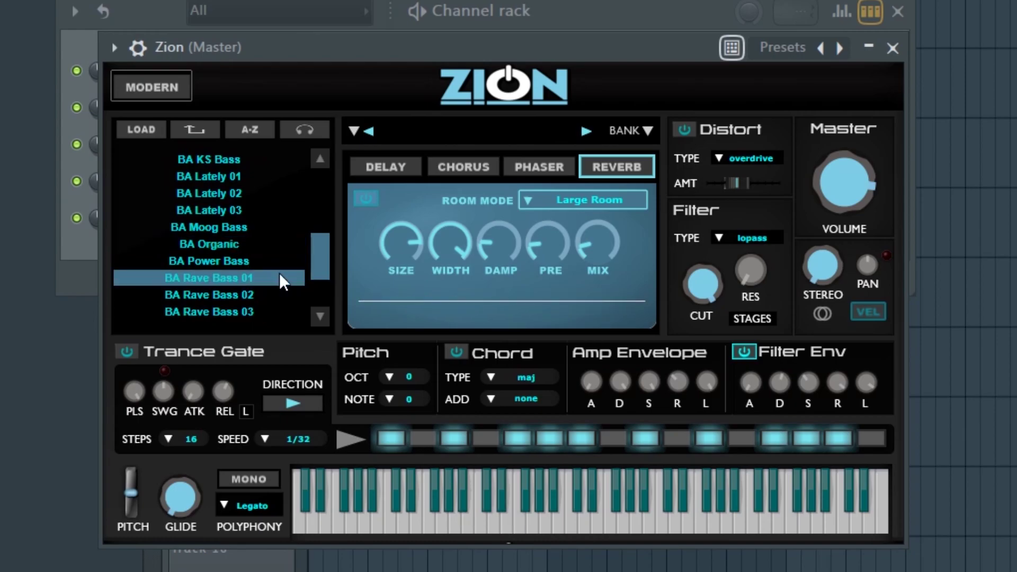
drag(325, 258, 317, 270)
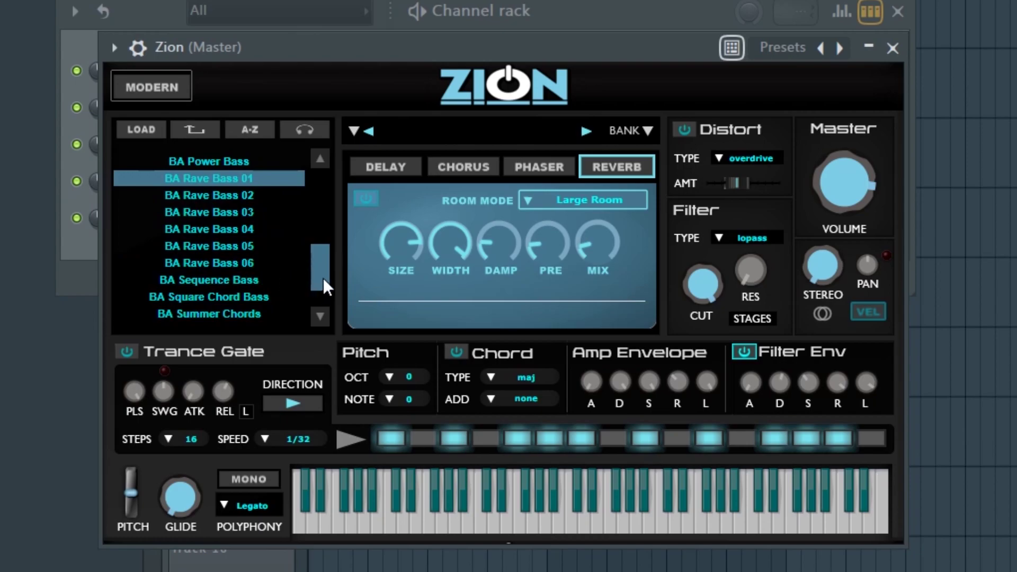
Audition the bass presets BA Summer Chords and BA UK Donk 01
scroll(323, 278, down, 2)
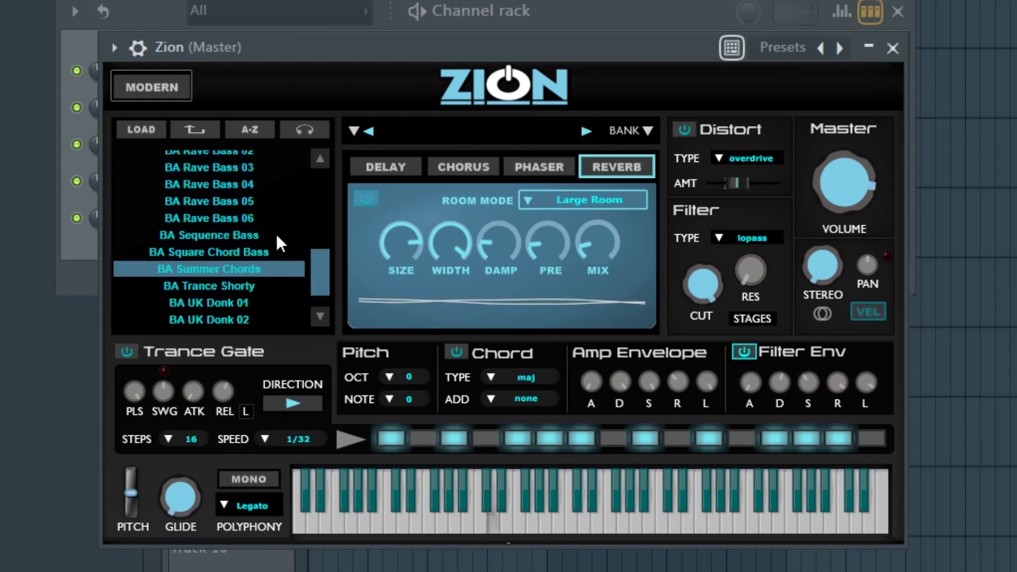
drag(321, 273, 321, 280)
click(238, 245)
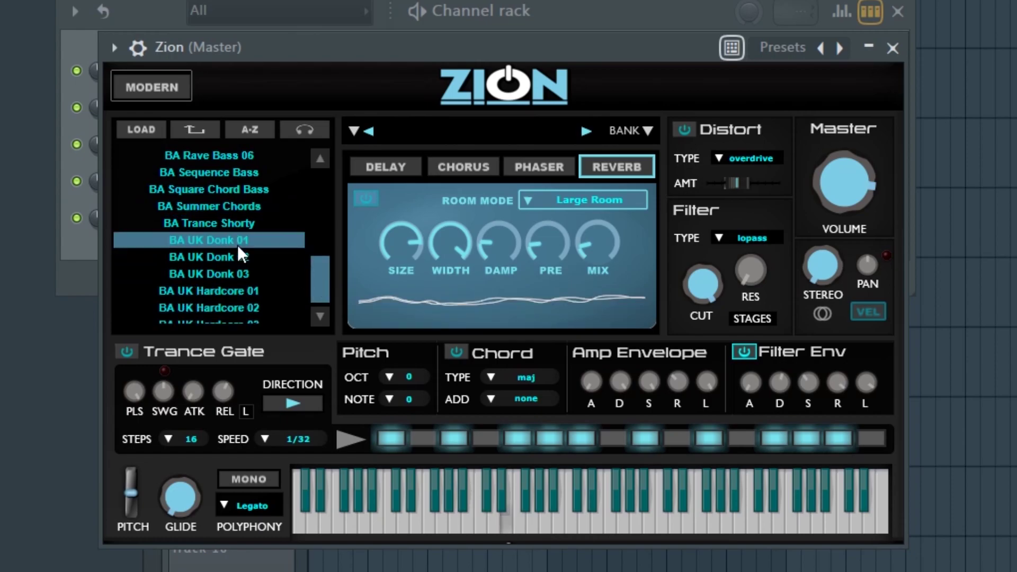
Open the Lead preset folder and turn on the reverb effect
click(207, 125)
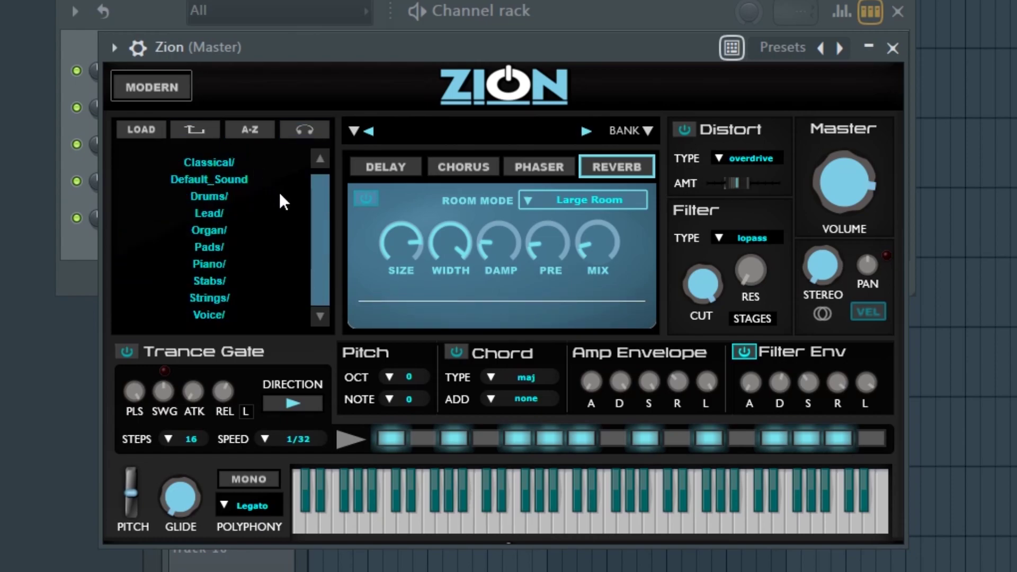
click(213, 213)
scroll(326, 180, up, 2)
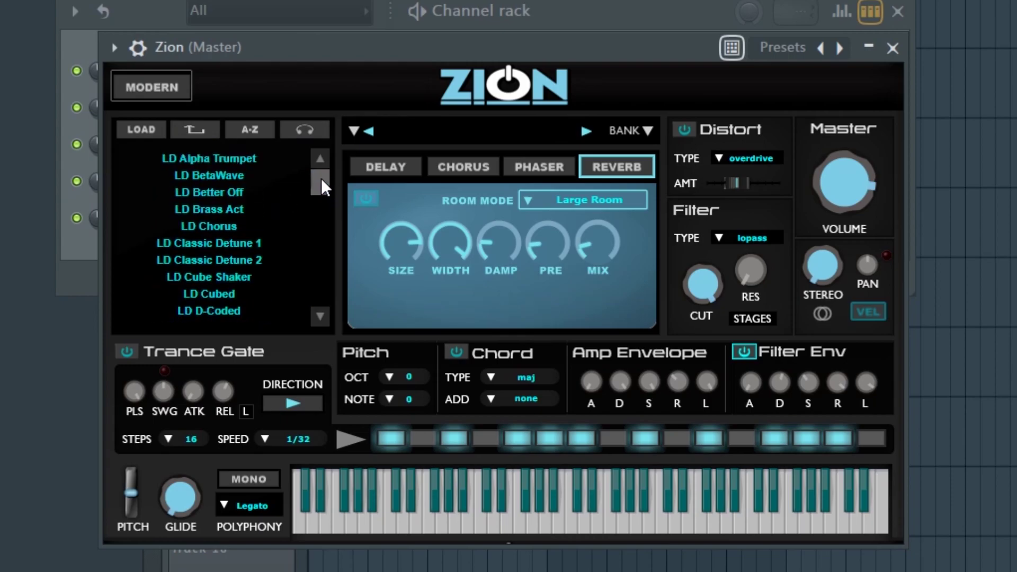
click(406, 166)
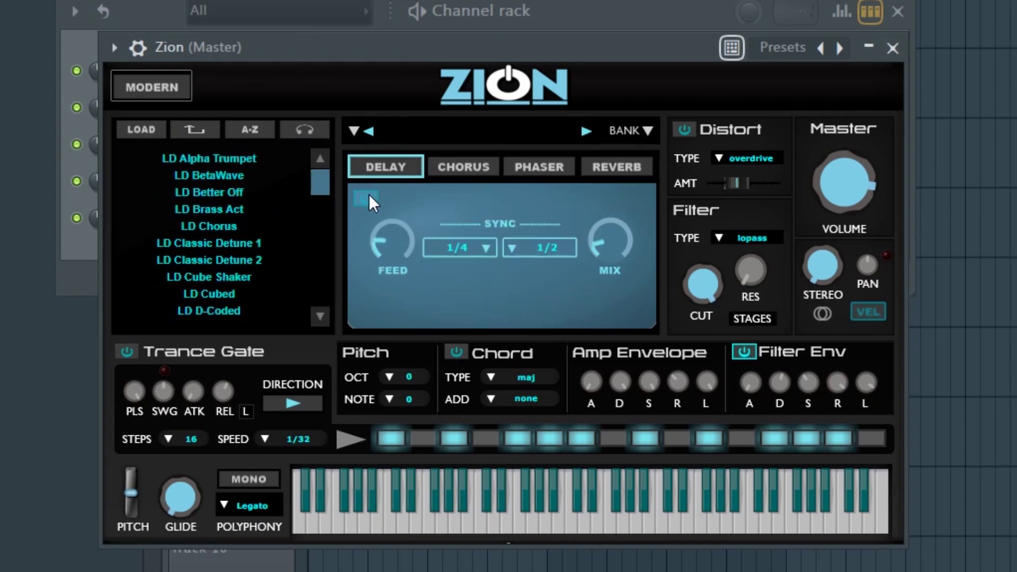
click(596, 167)
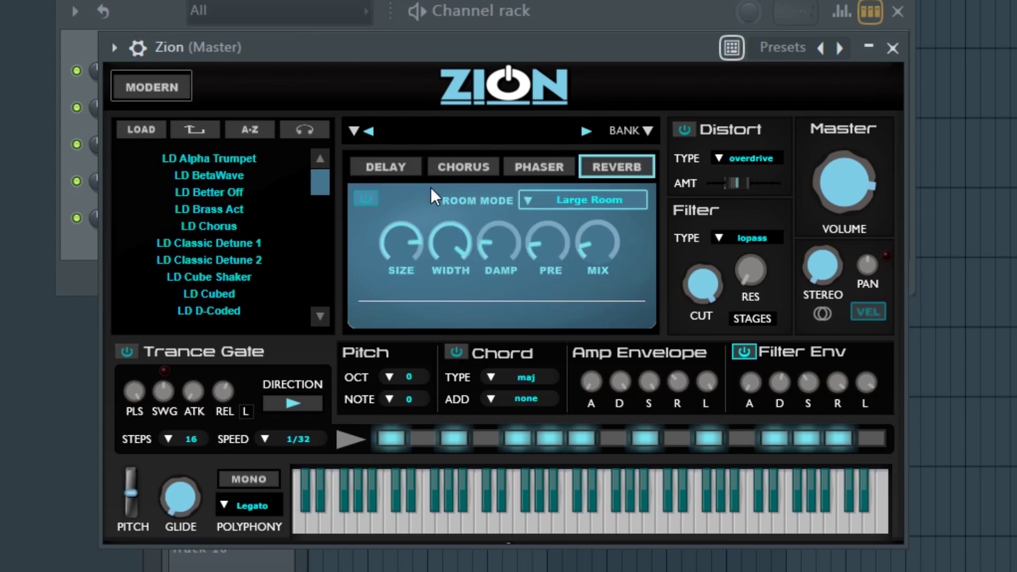
Audition the lead presets LD Alpha Trumpet, LD BetaWave, LD Better Off, LD Brass Act and LD Chorus
click(233, 159)
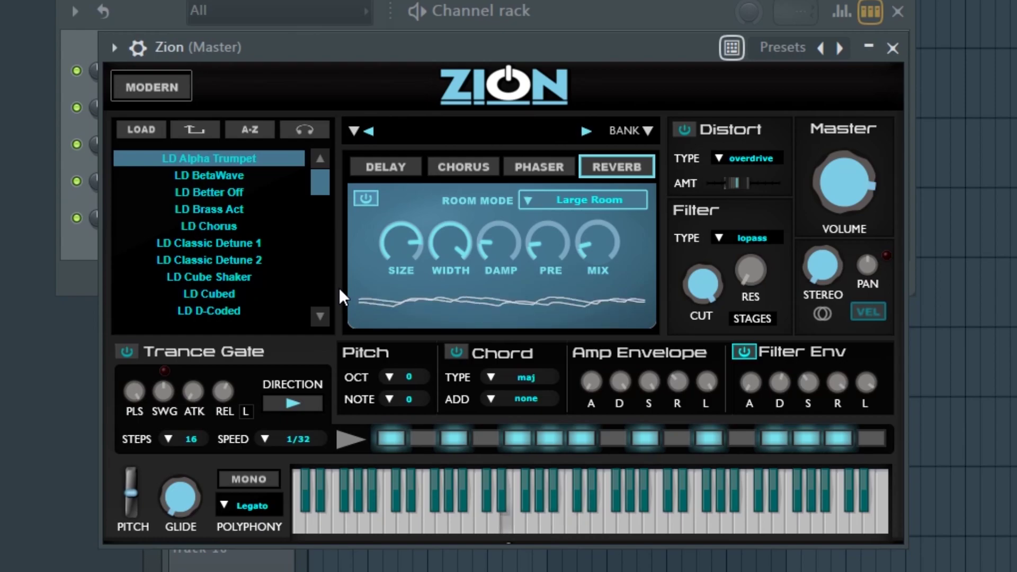
click(214, 177)
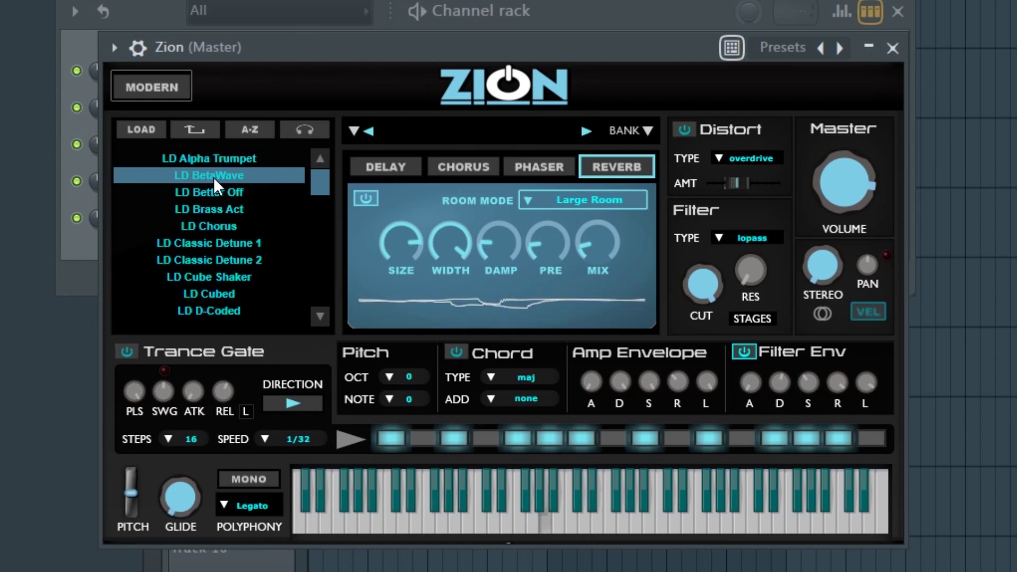
click(215, 192)
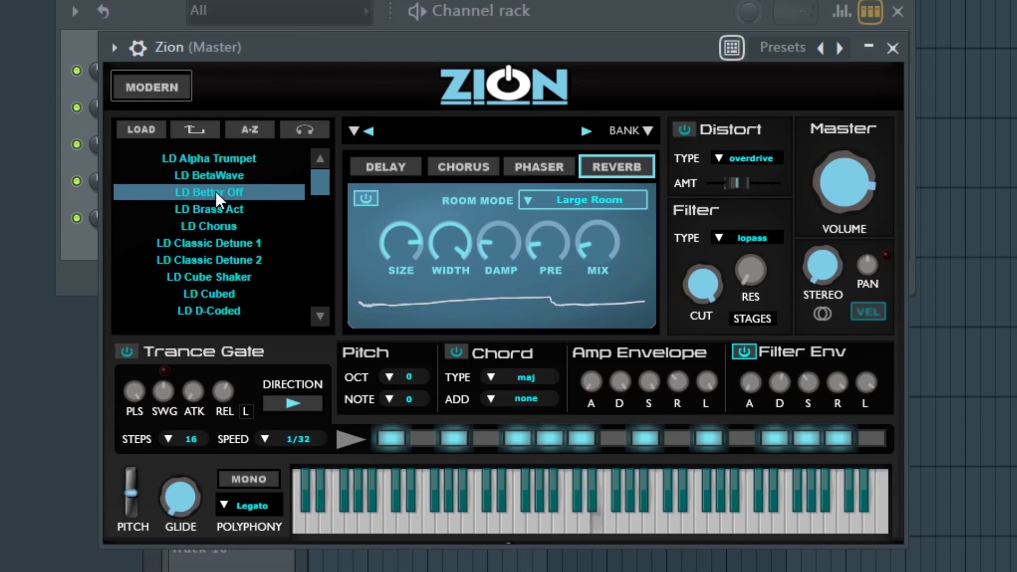
click(227, 210)
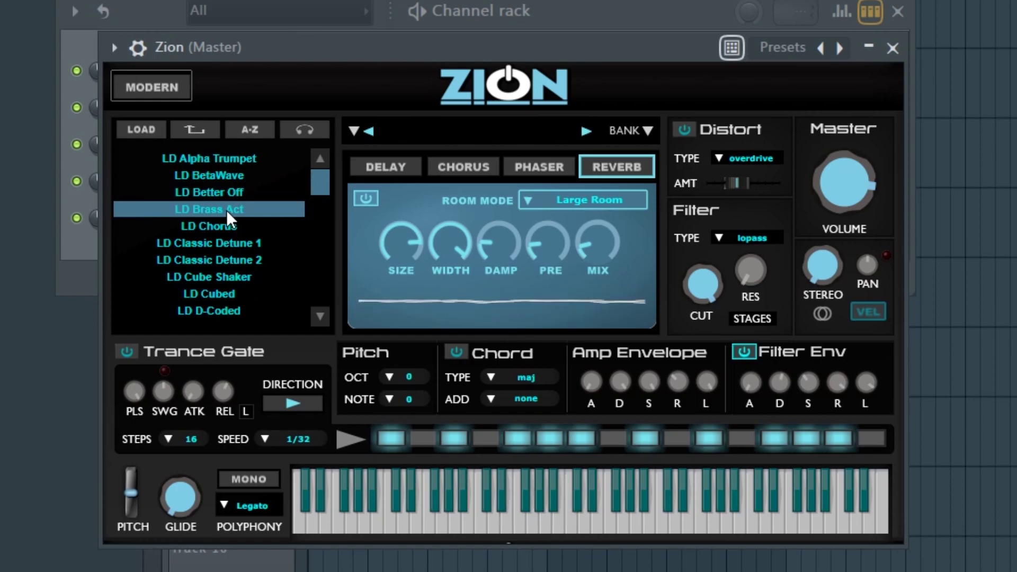
click(229, 227)
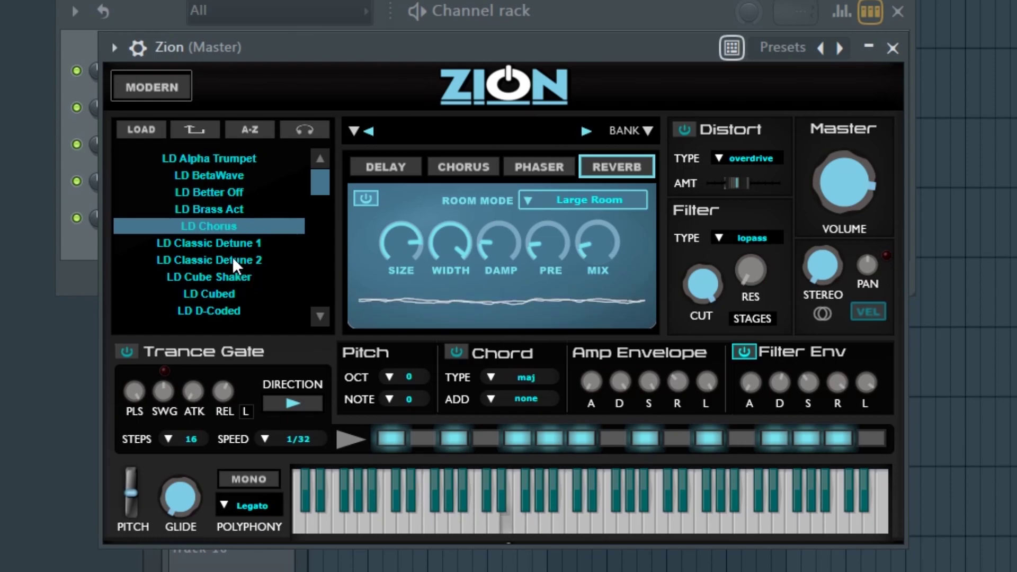
Audition the lead presets LD Classic Detune 1, LD Classic Detune 2, LD Cube Shaker, LD Cubed and LD D-Coded
click(246, 242)
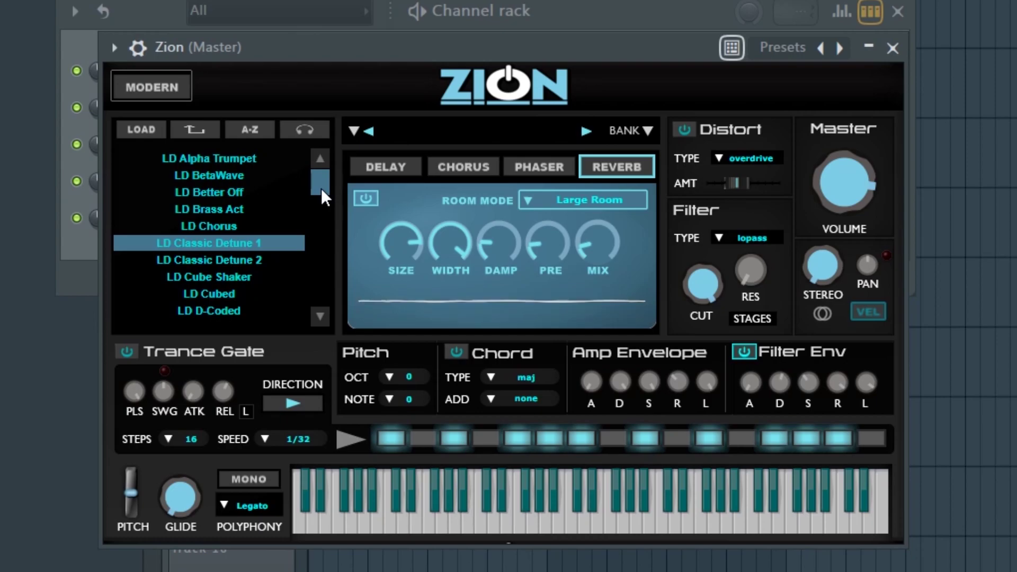
click(240, 260)
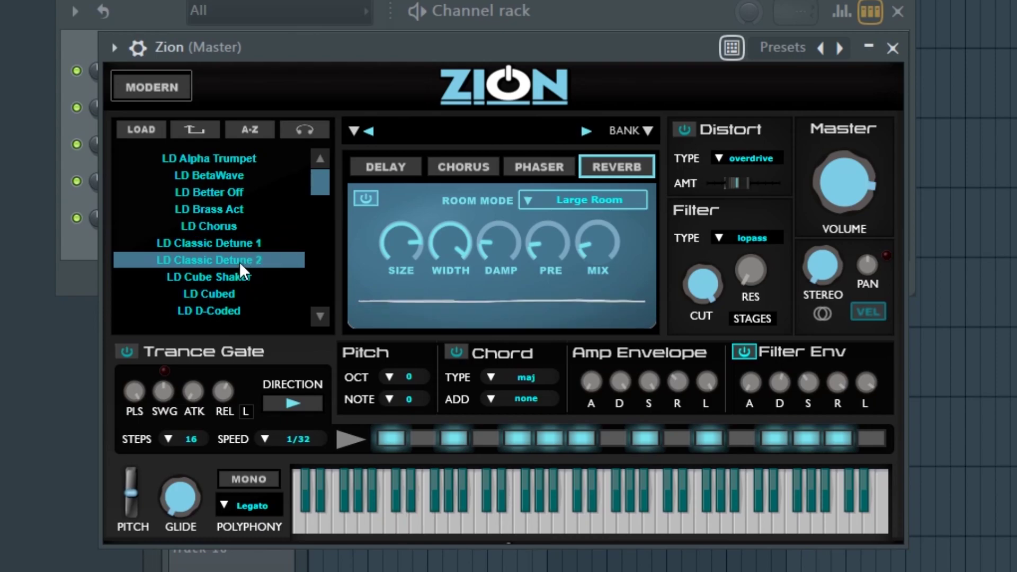
click(231, 275)
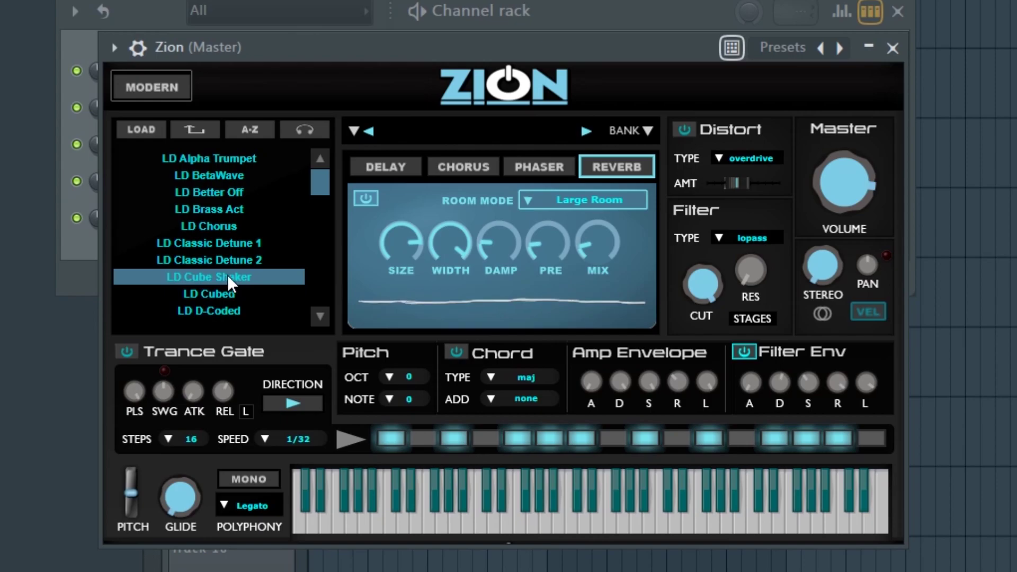
scroll(326, 187, down, 4)
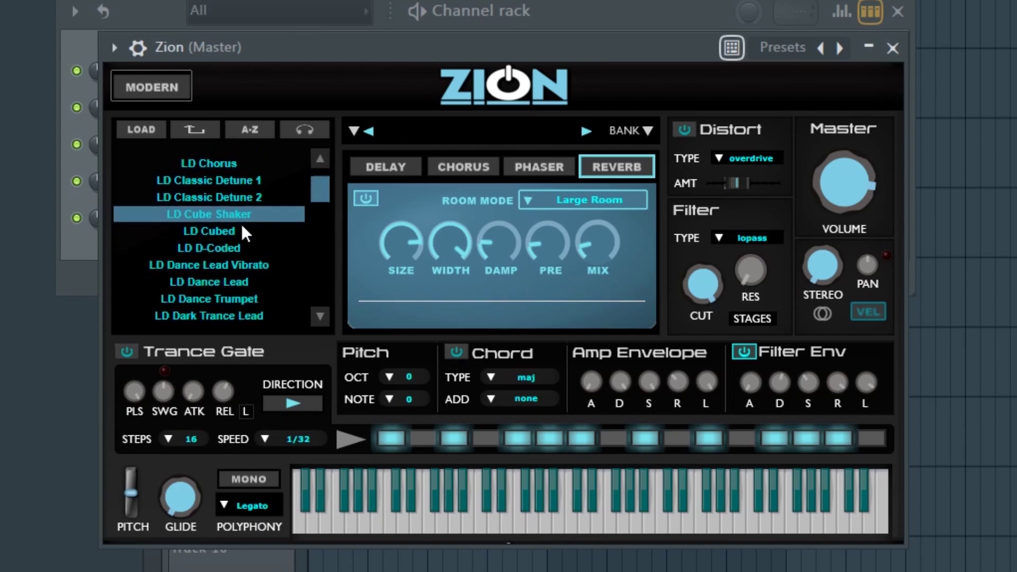
click(220, 233)
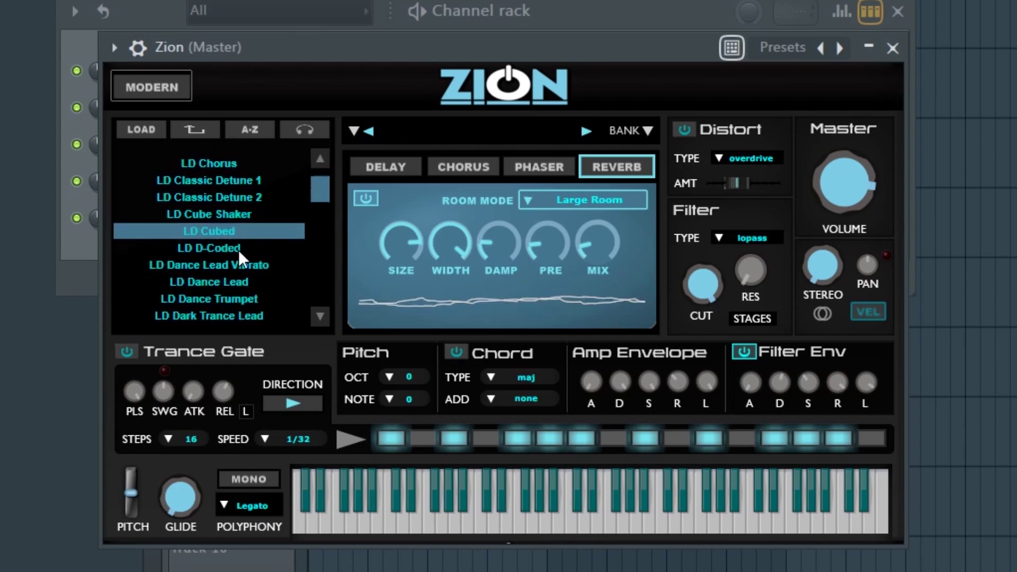
click(237, 250)
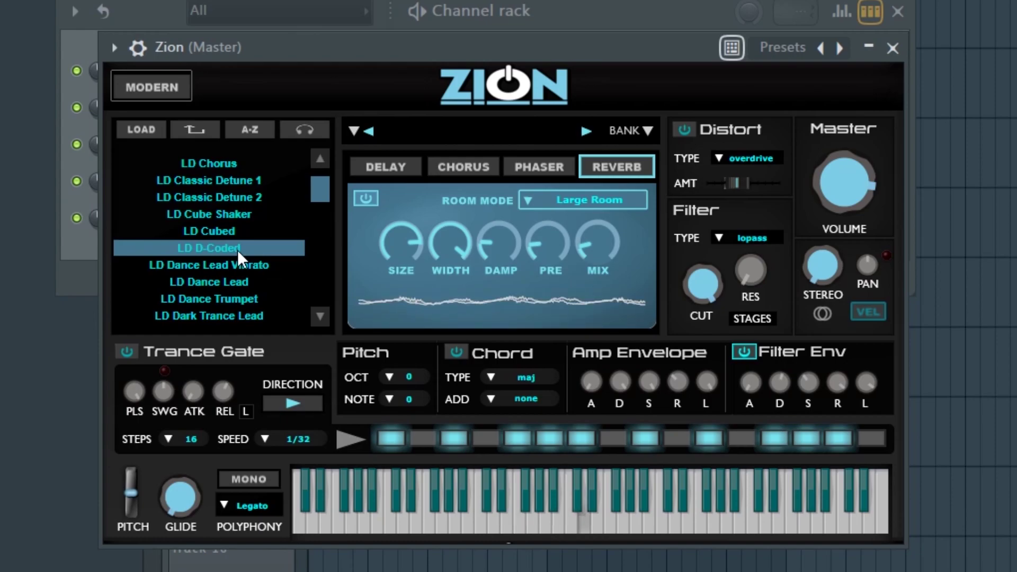
Audition the lead presets LD Dance Lead Vibrato, LD Dance Trumpet, LD Dark Trance Lead and LD Dinky Lead 04
drag(316, 191, 317, 199)
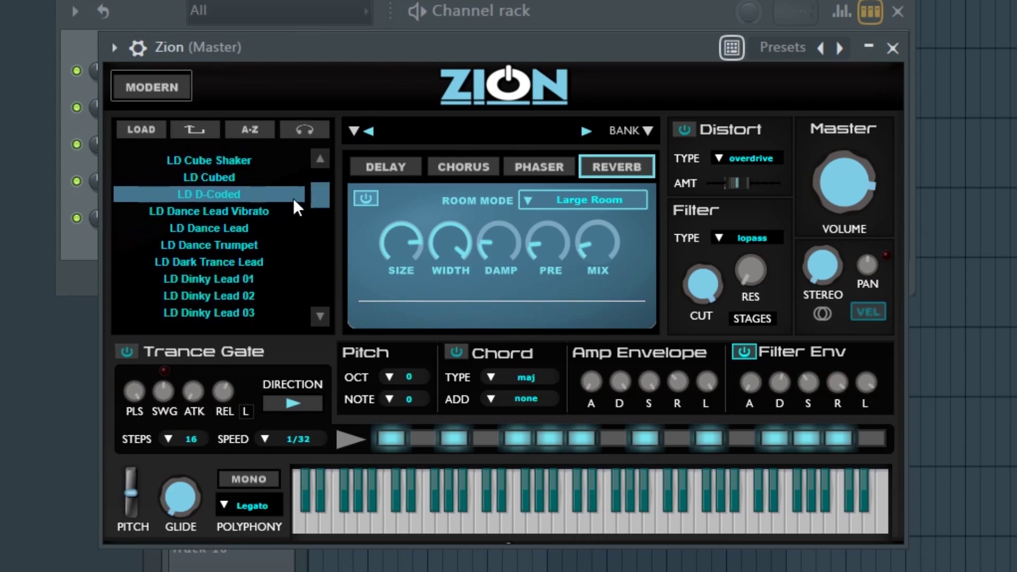
click(238, 210)
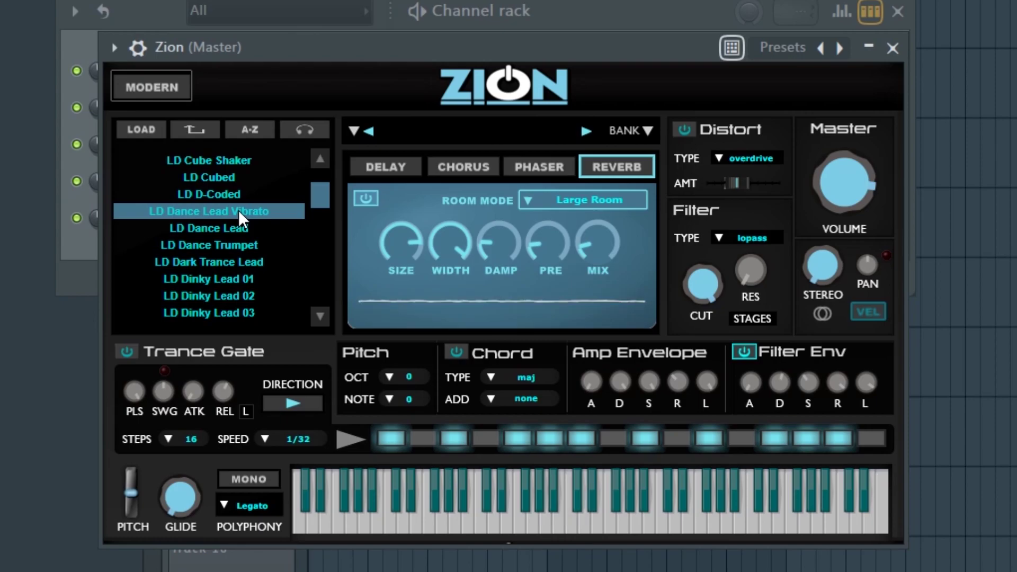
click(241, 245)
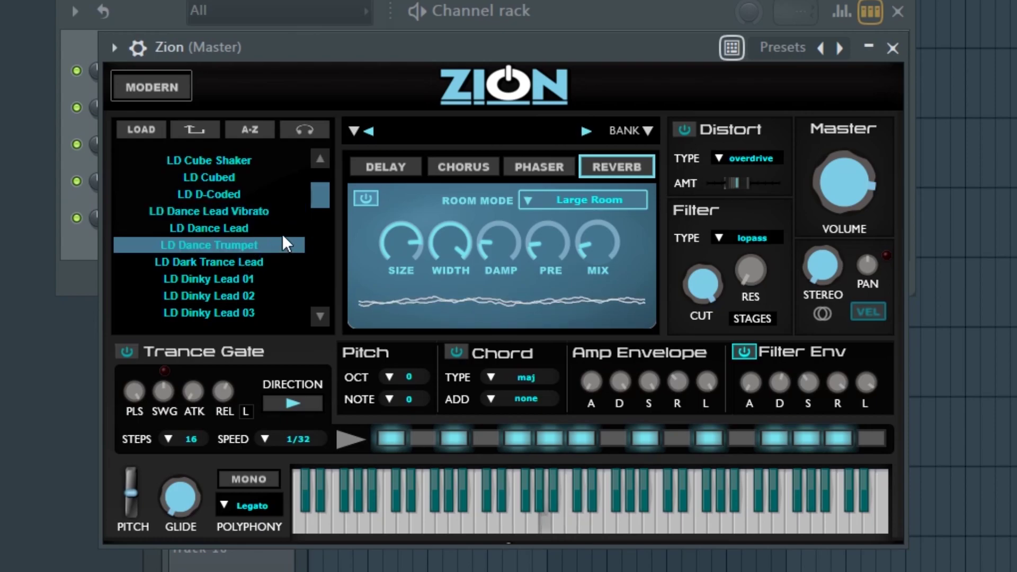
click(228, 263)
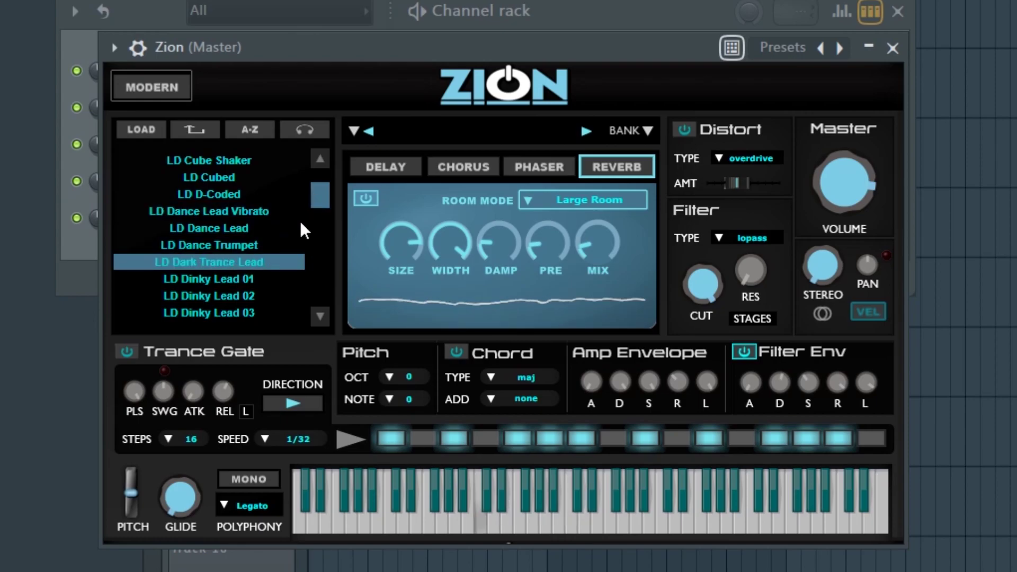
drag(321, 202, 320, 211)
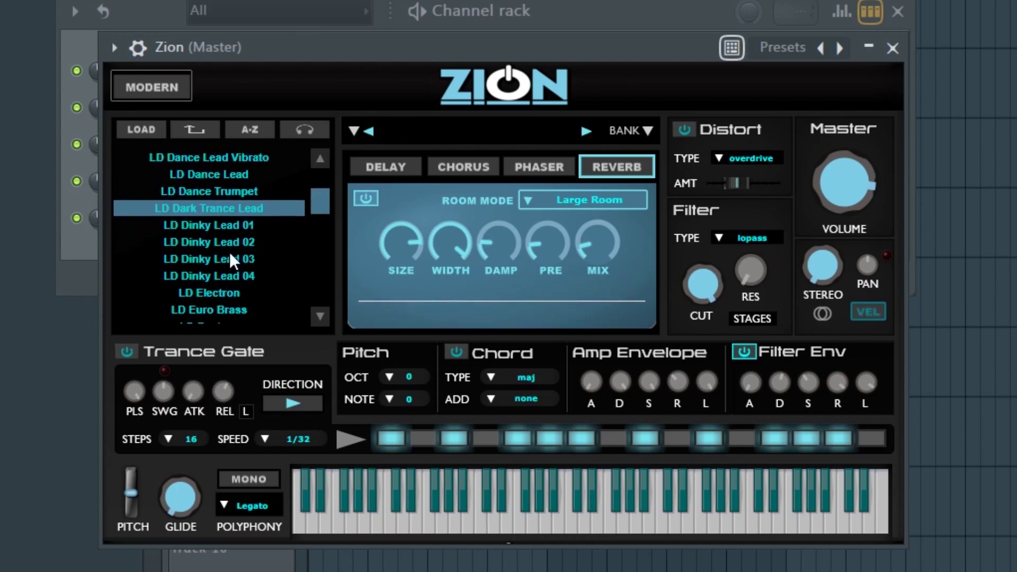
click(225, 279)
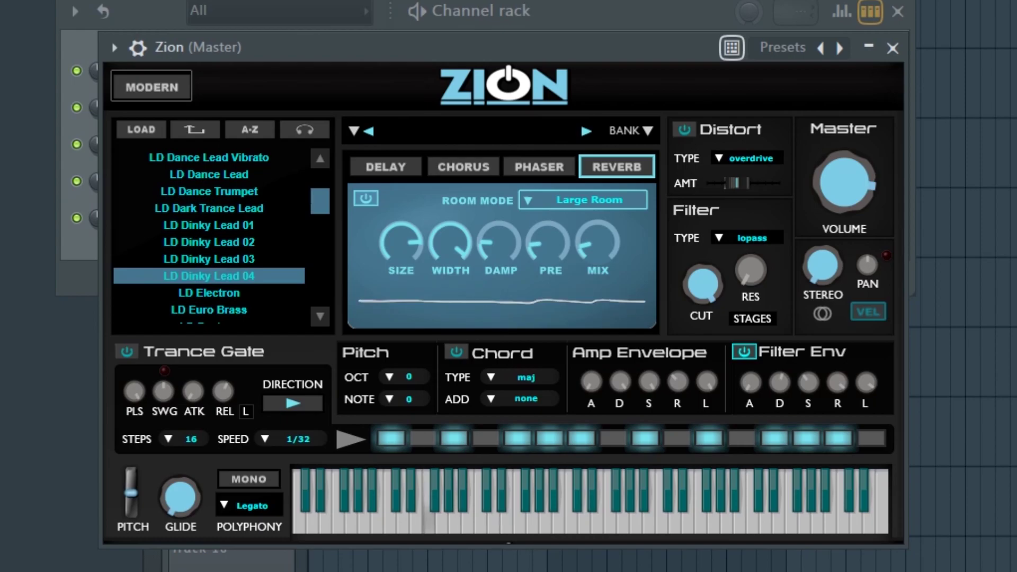
Audition the lead presets LD HT Leader, LD Ignition and LD JP Lead 1
drag(322, 200, 320, 221)
click(217, 243)
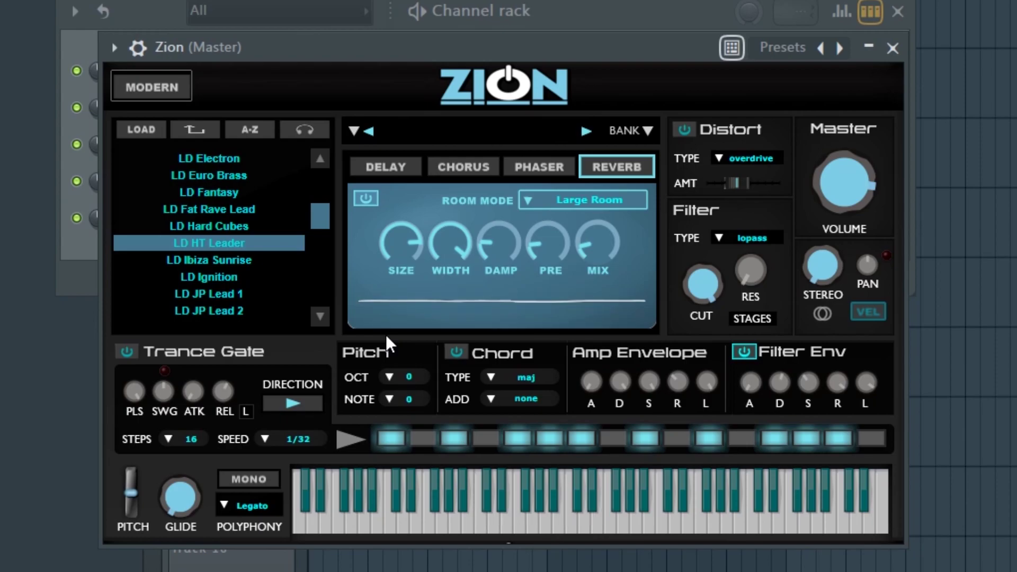
click(216, 275)
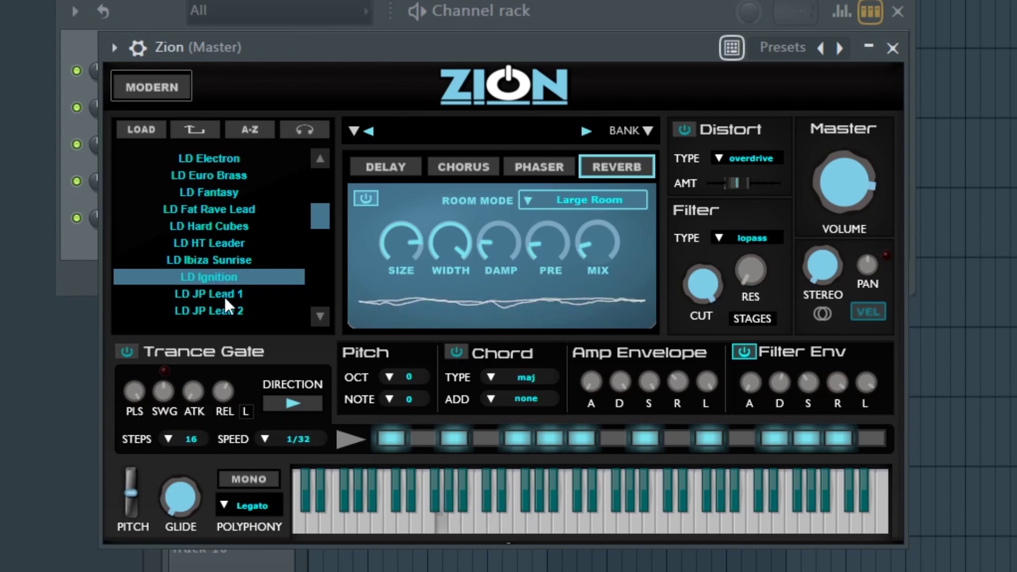
click(224, 295)
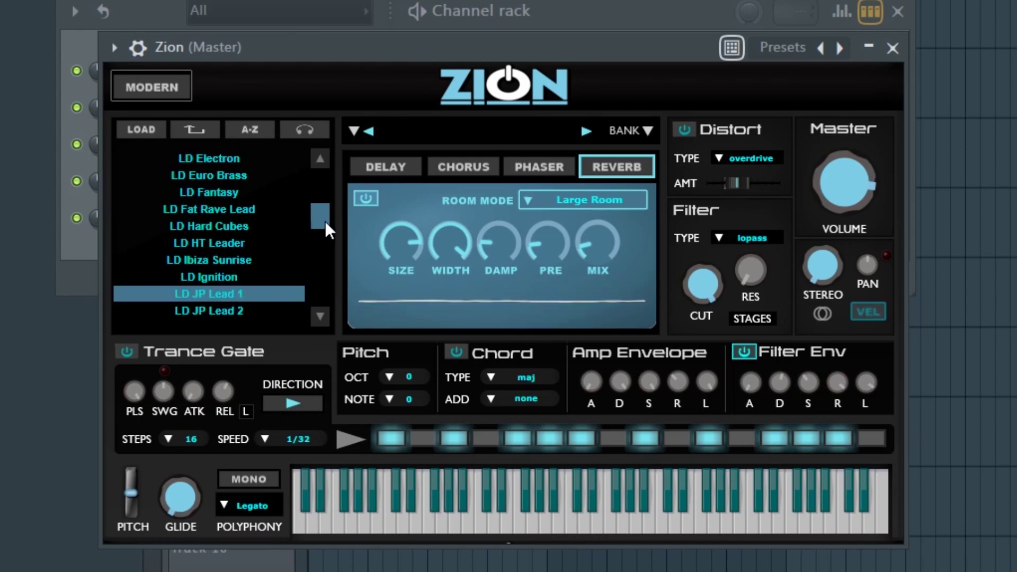
Audition the lead presets LD JP Lead 4, LD KS Synth Brass, LD Lethal and LD Panda
drag(323, 218, 322, 230)
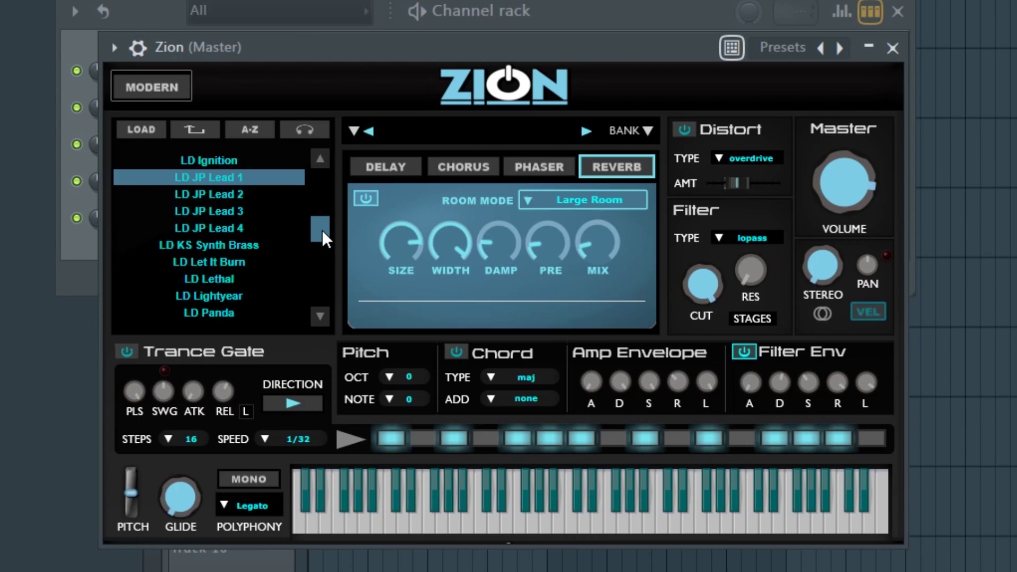
click(212, 230)
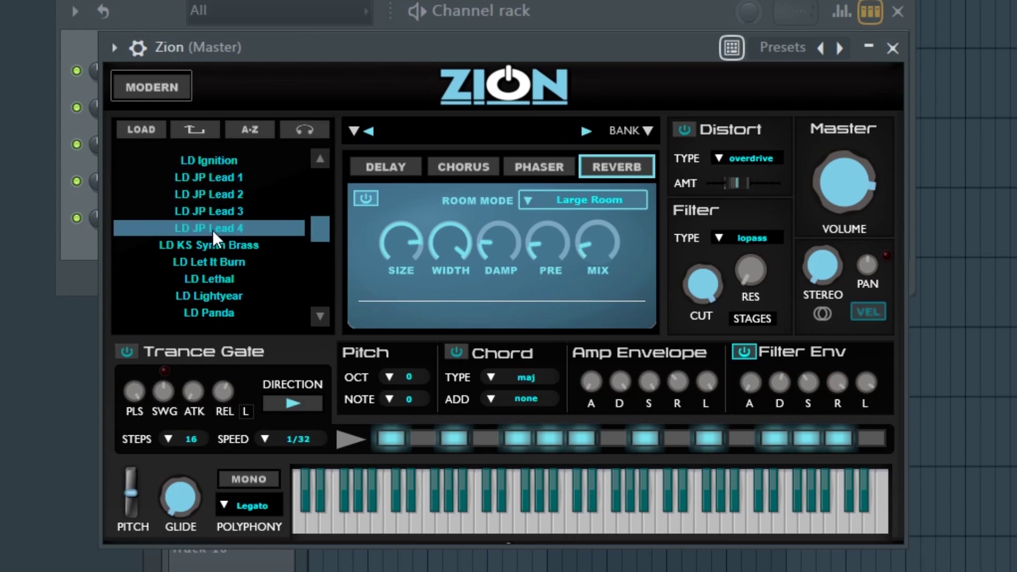
click(249, 245)
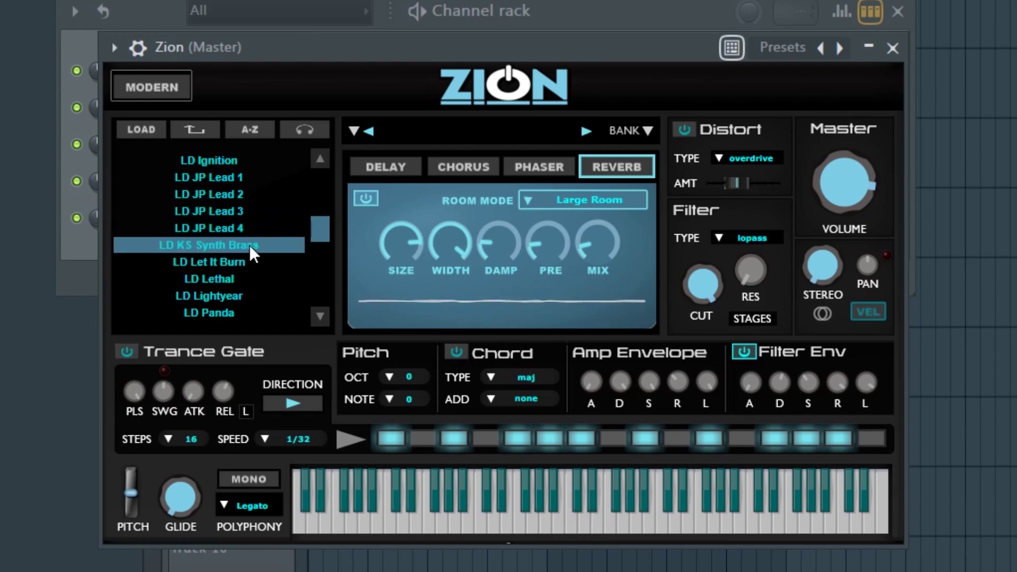
click(217, 282)
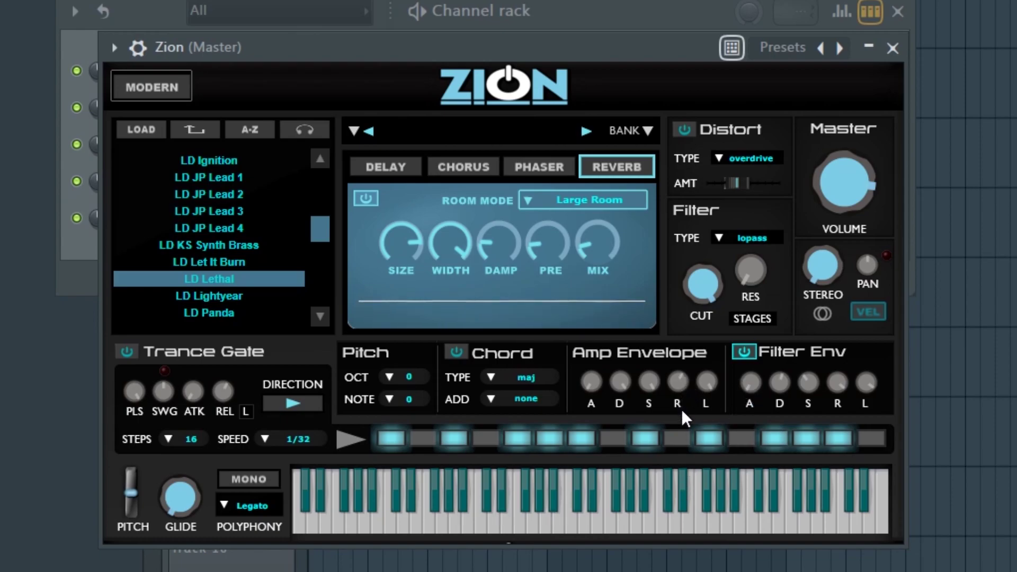
scroll(319, 234, down, 1)
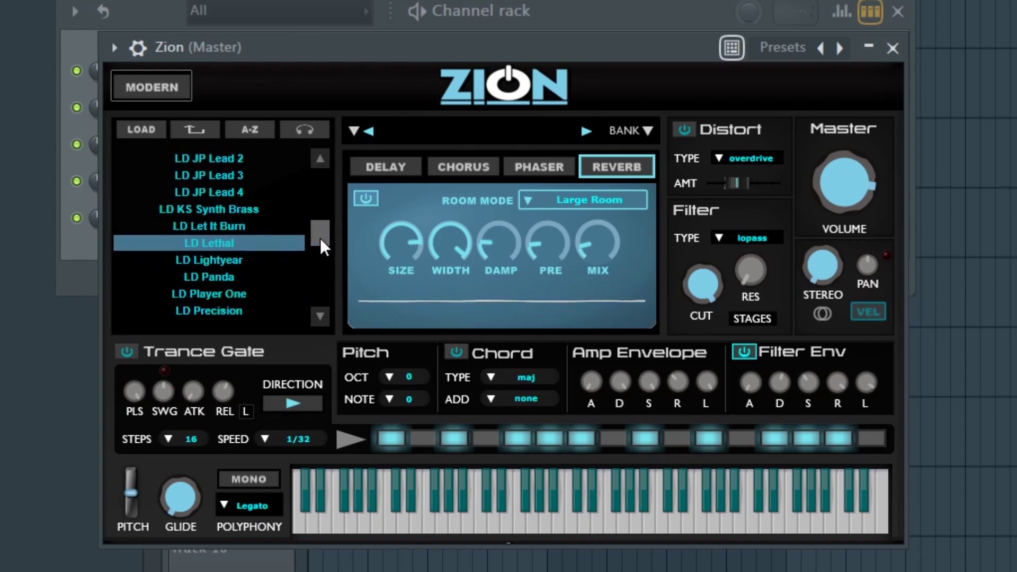
click(224, 260)
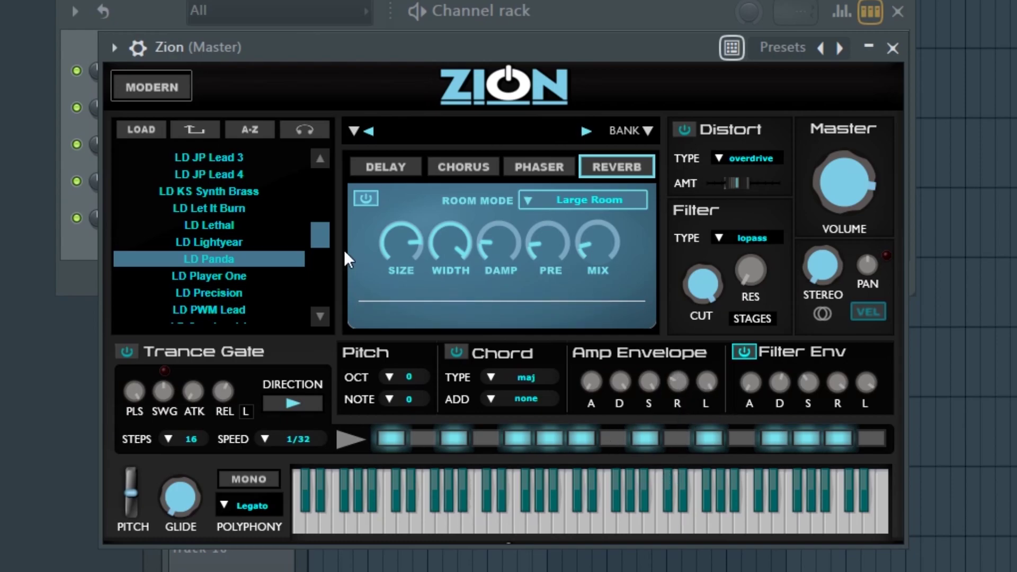
Open the Organ preset folder and audition the OR Hard Organ preset
click(193, 129)
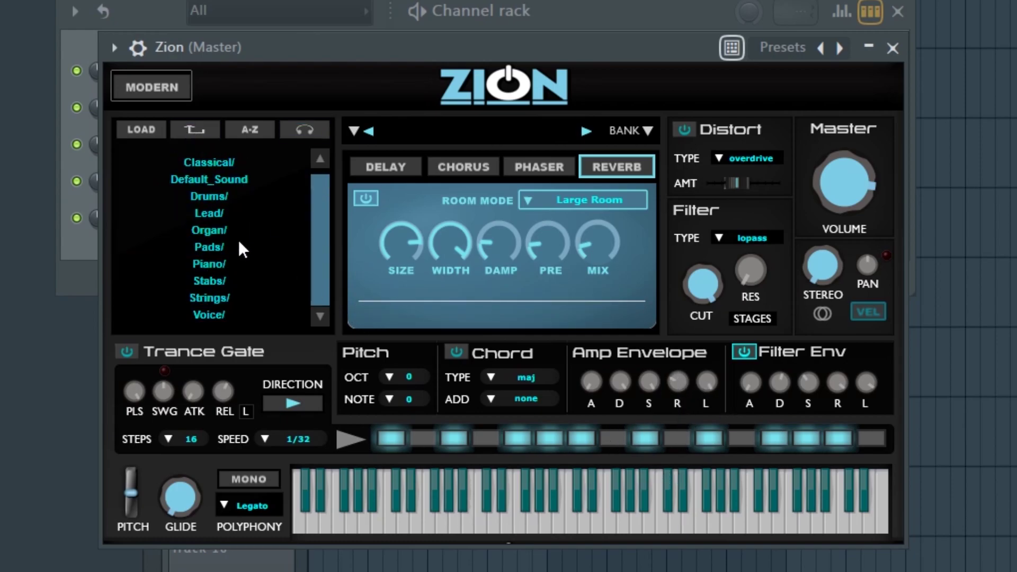
click(209, 230)
scroll(324, 201, up, 2)
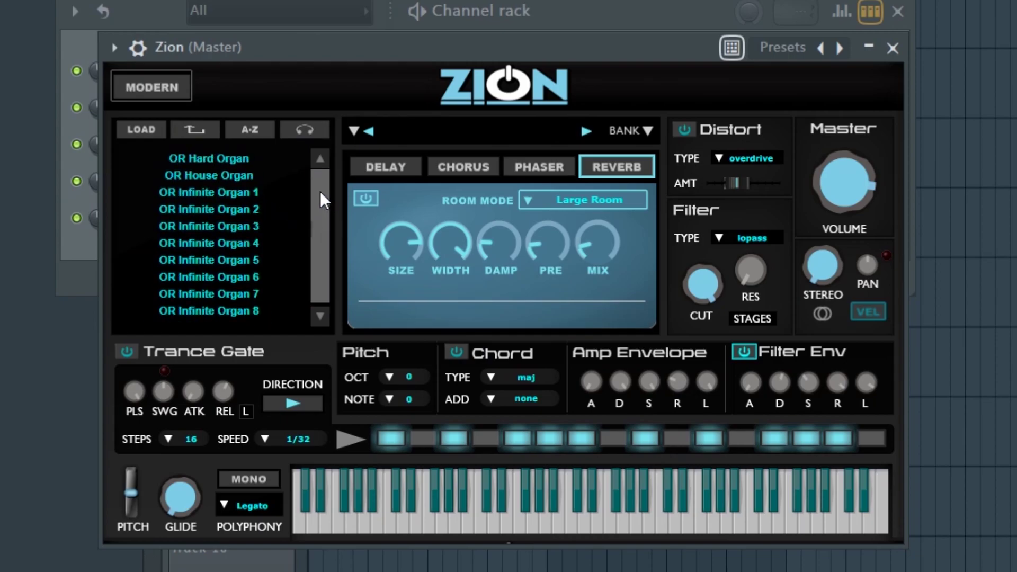
click(233, 158)
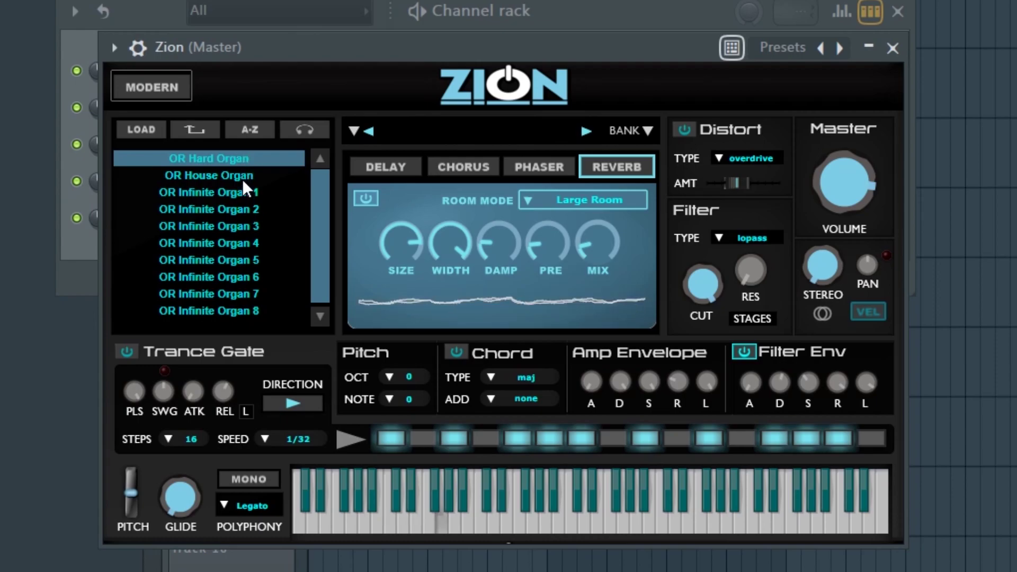
Audition the organ presets OR House Organ, OR Infinite Organ 2, OR Infinite Organ 5, OR Triton House Organ and OR Pluck Organ
click(243, 182)
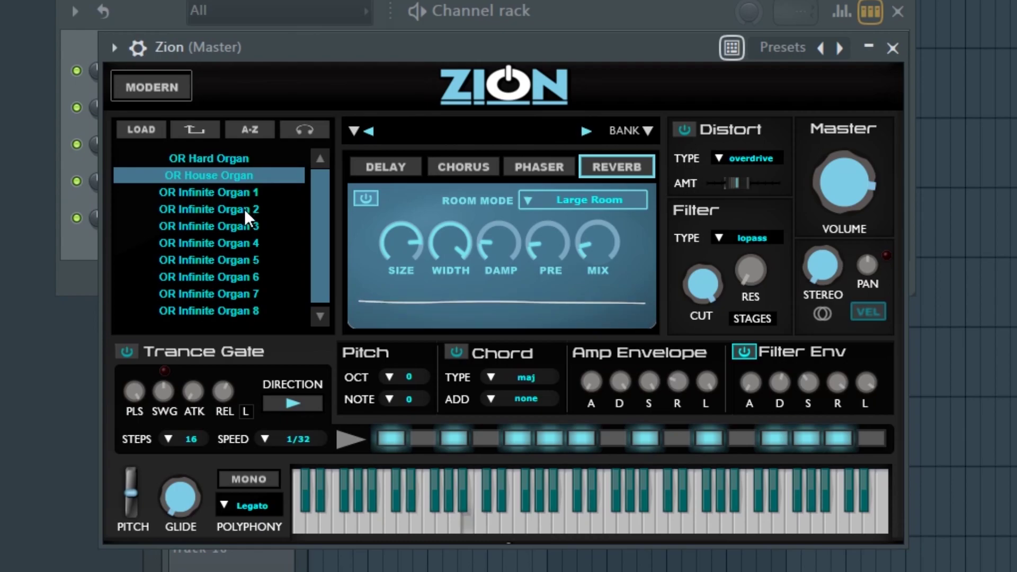
click(243, 208)
click(232, 253)
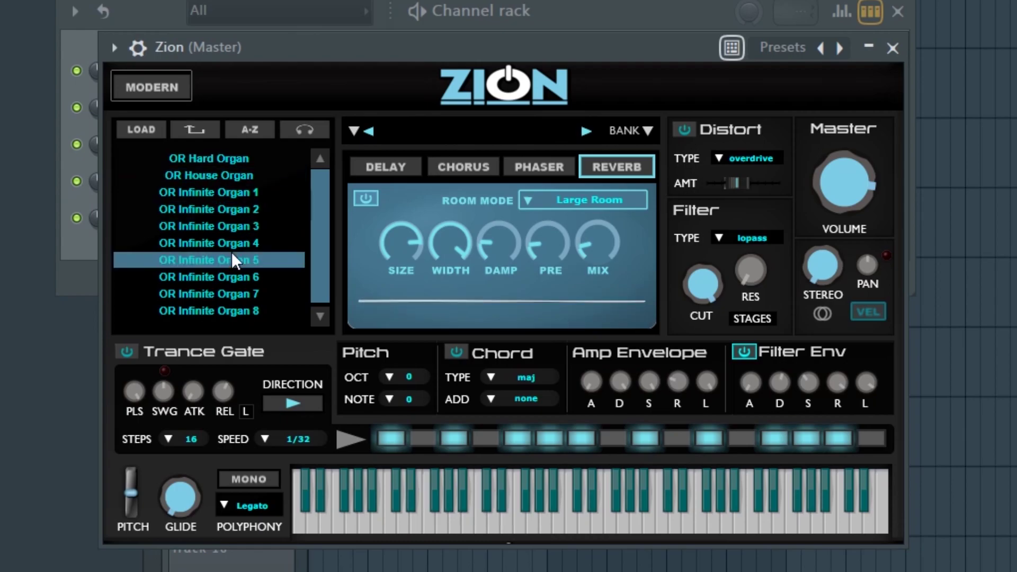
scroll(318, 243, down, 2)
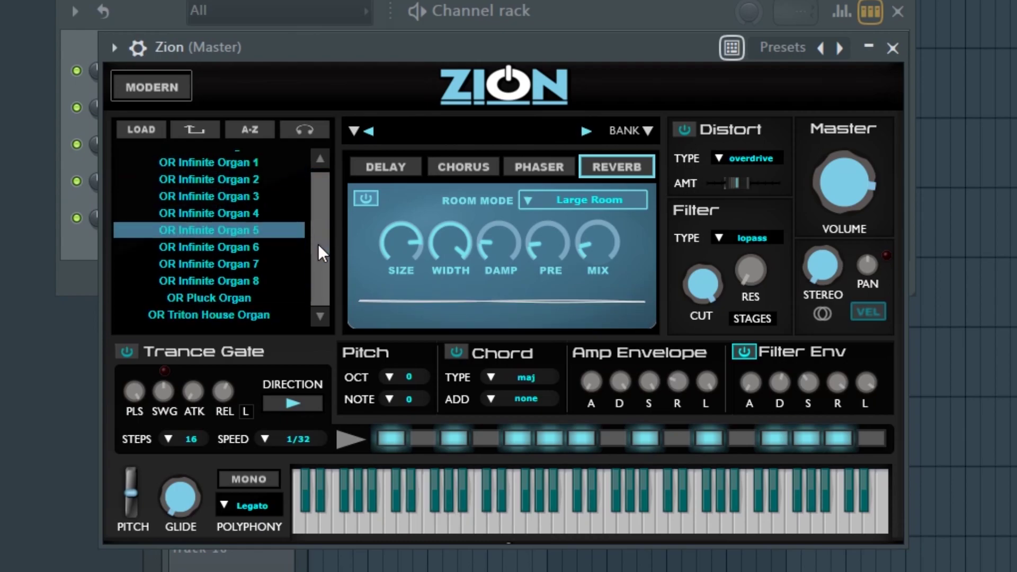
click(236, 316)
click(233, 295)
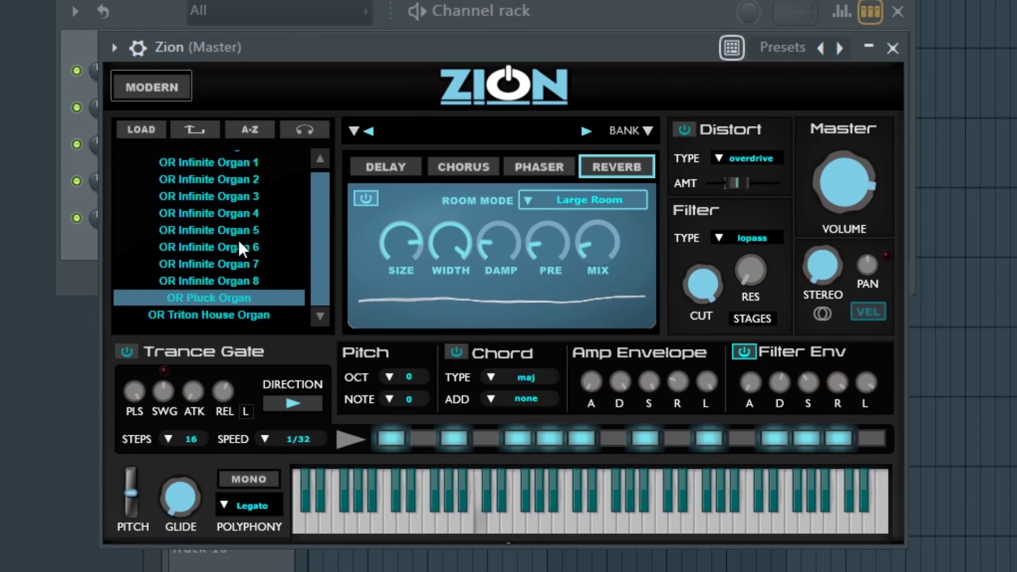
Leave the Organ folder and open the Pads preset folder at the start of its list
click(209, 132)
scroll(318, 222, down, 1)
click(207, 248)
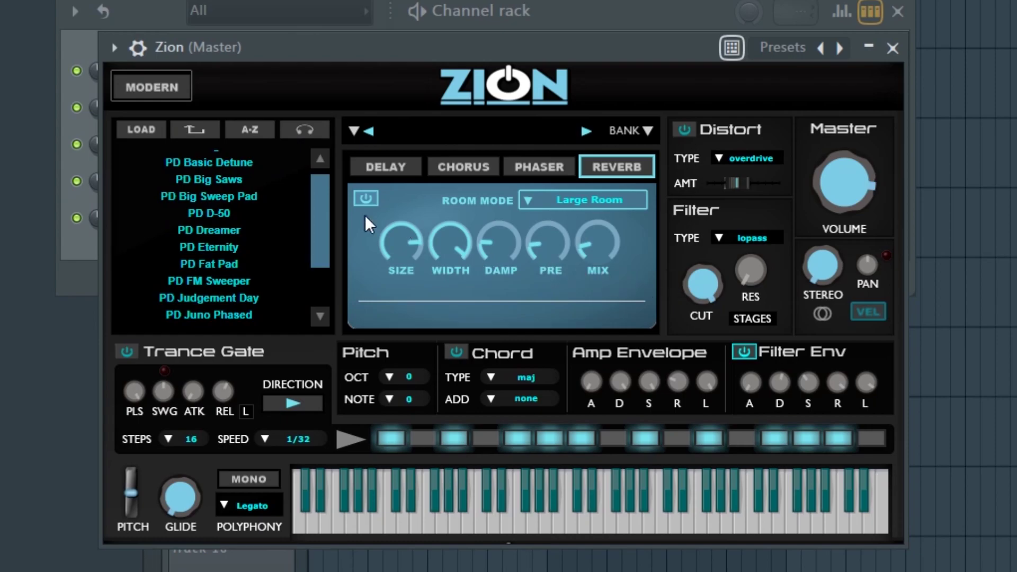
scroll(321, 223, up, 3)
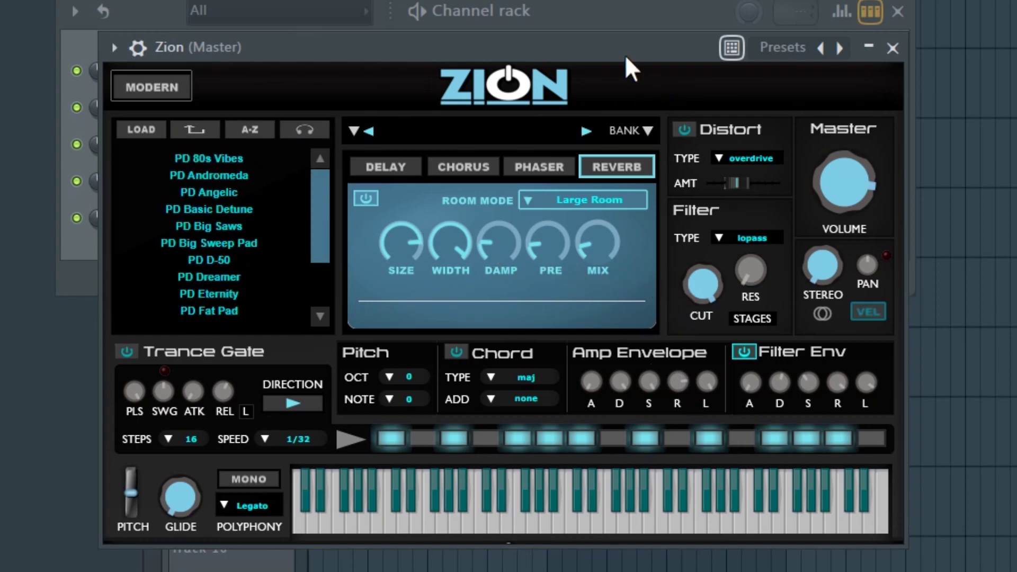
Audition the PD 80s Vibes pad preset and move the plugin window slightly right and up
drag(625, 55, 641, 53)
click(244, 158)
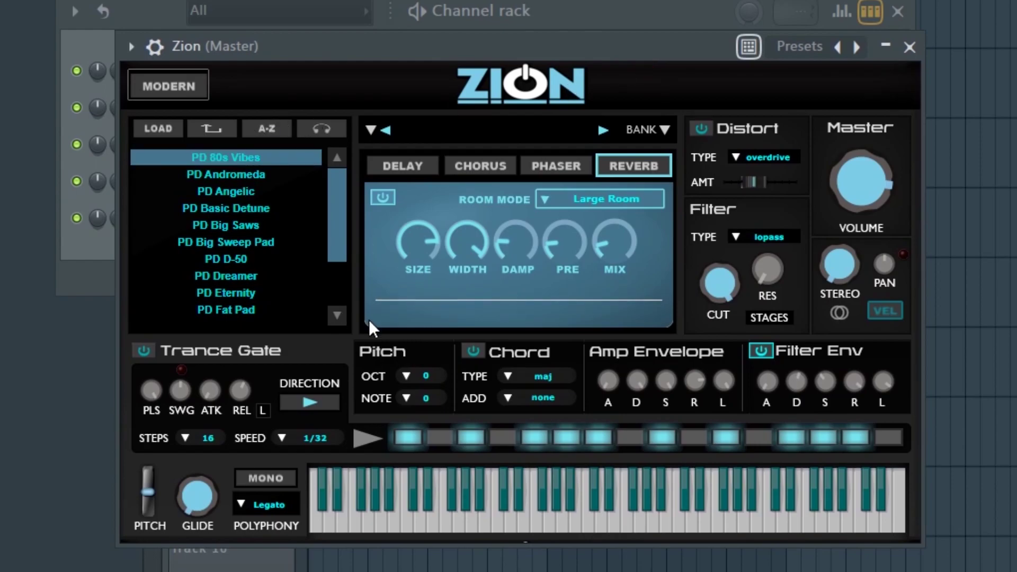
drag(440, 50, 451, 7)
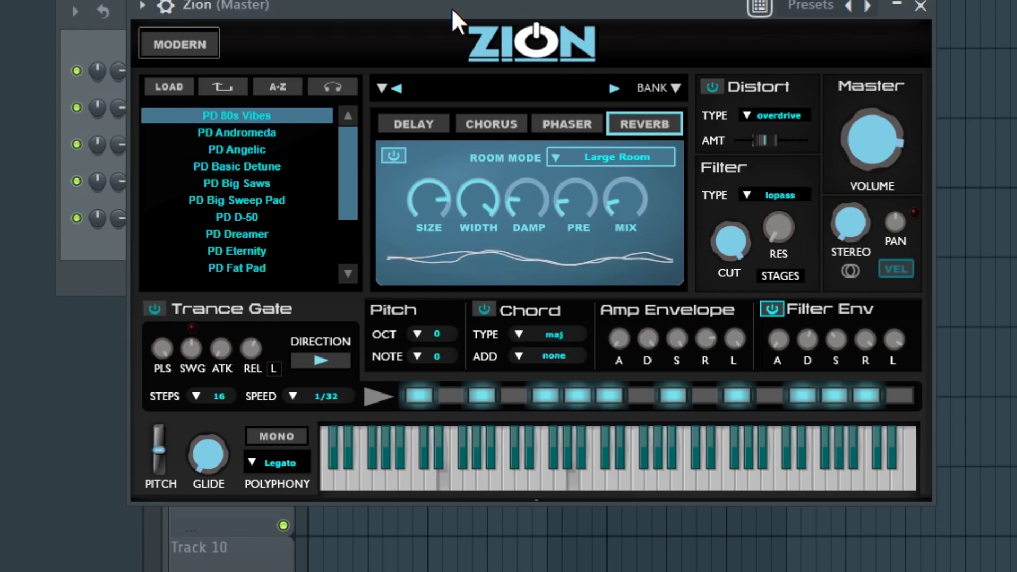
Audition the pad presets PD Andromeda, PD Angelic and PD Basic Detune
click(260, 135)
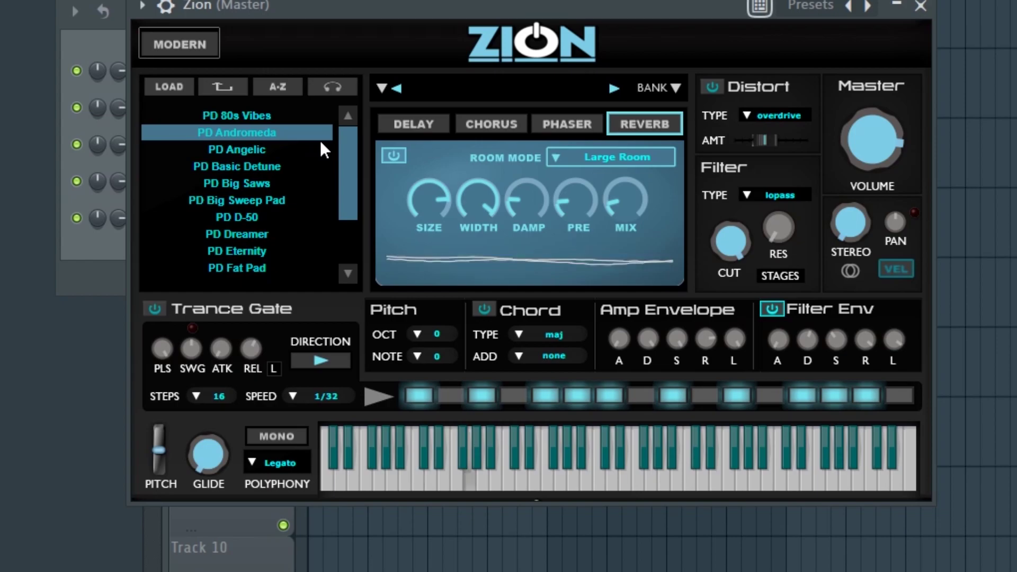
click(274, 152)
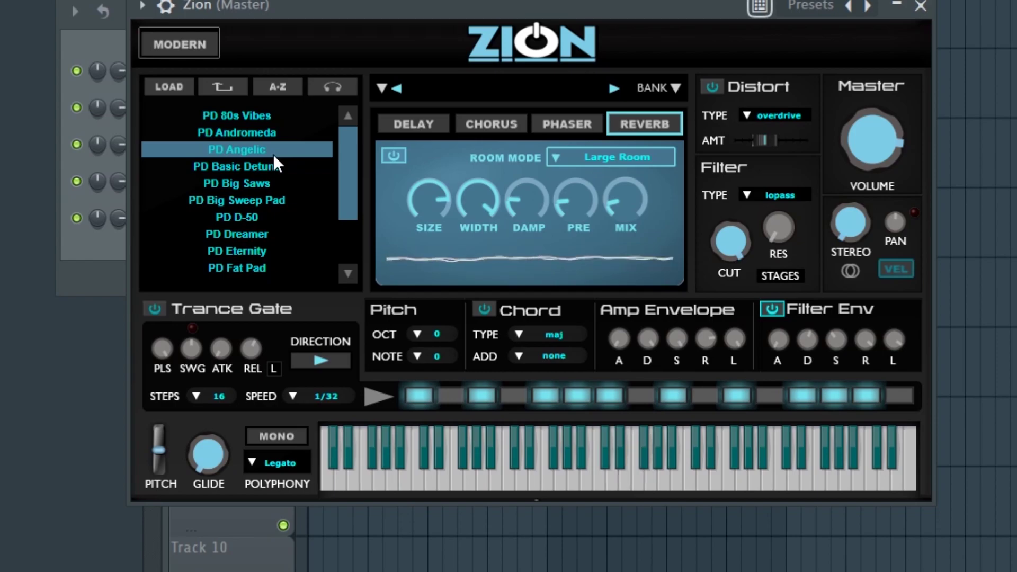
click(266, 162)
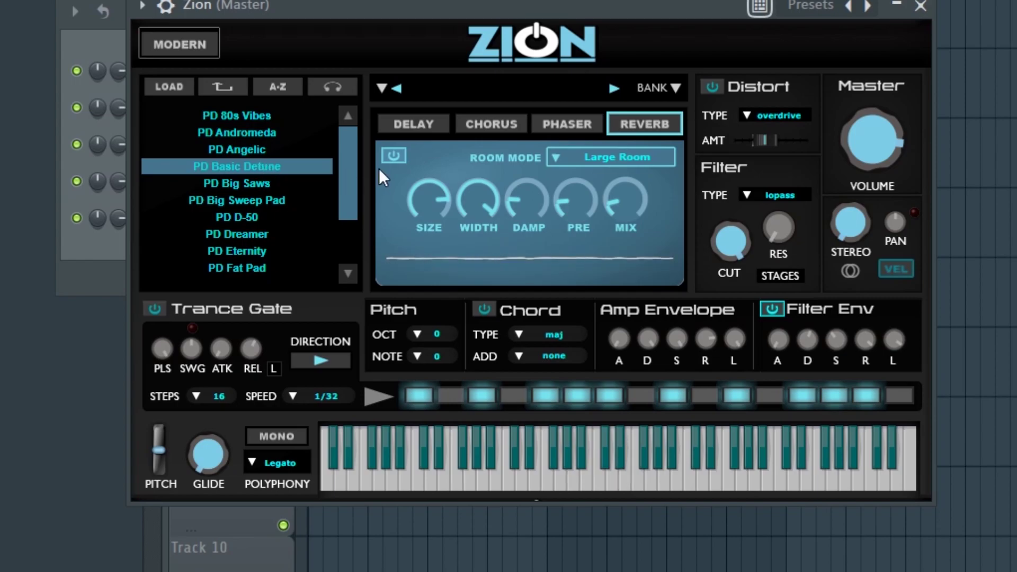
Audition the pad presets PD Fat Pad, PD D-50 and PD Big Sweep Pad
drag(346, 168, 346, 175)
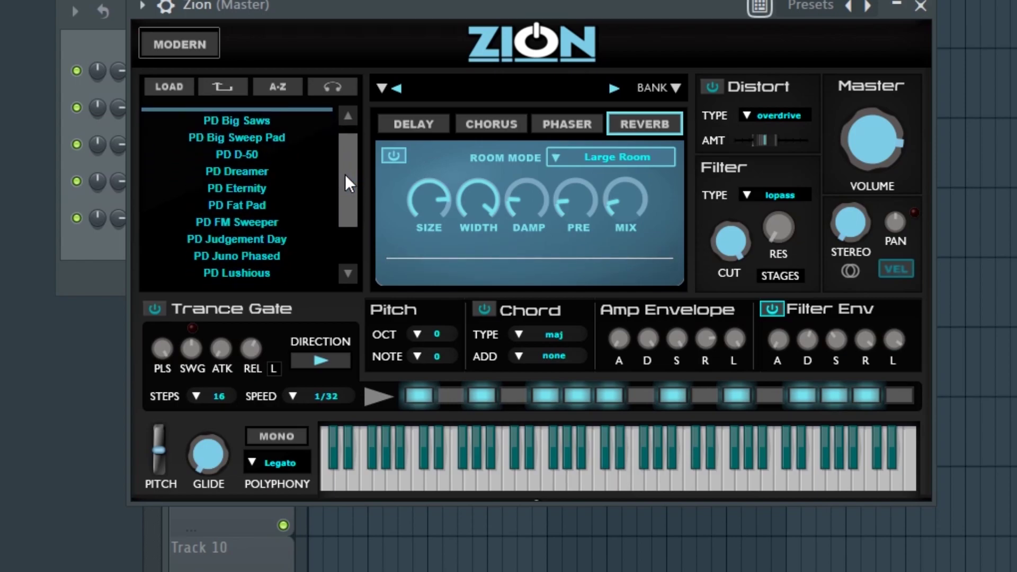
click(244, 207)
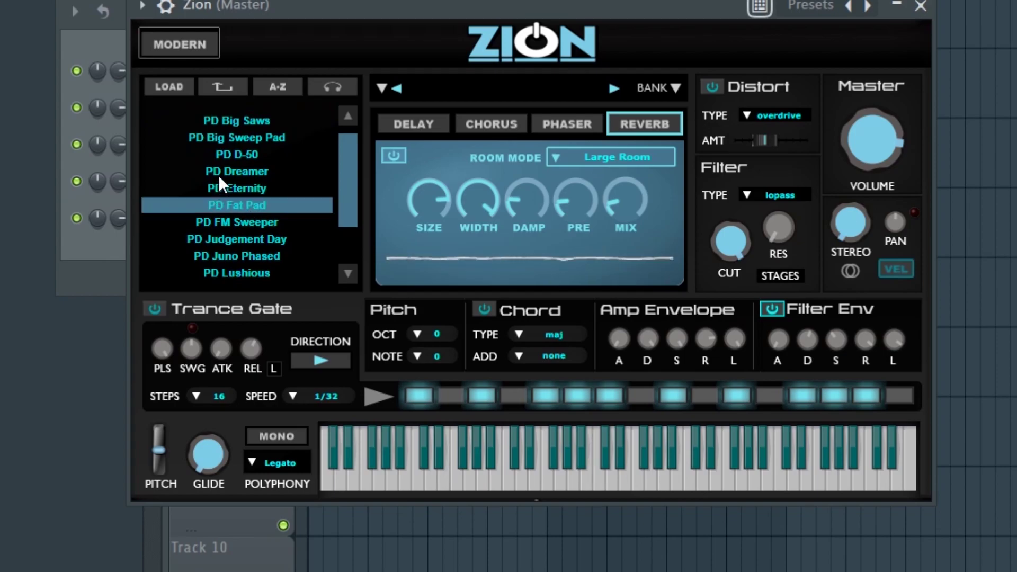
click(234, 159)
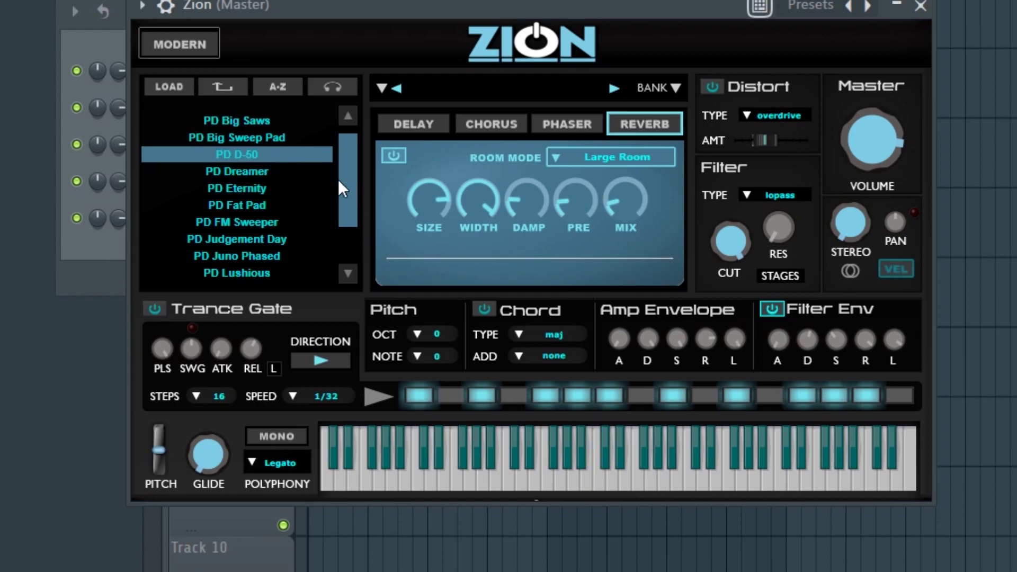
scroll(348, 170, down, 1)
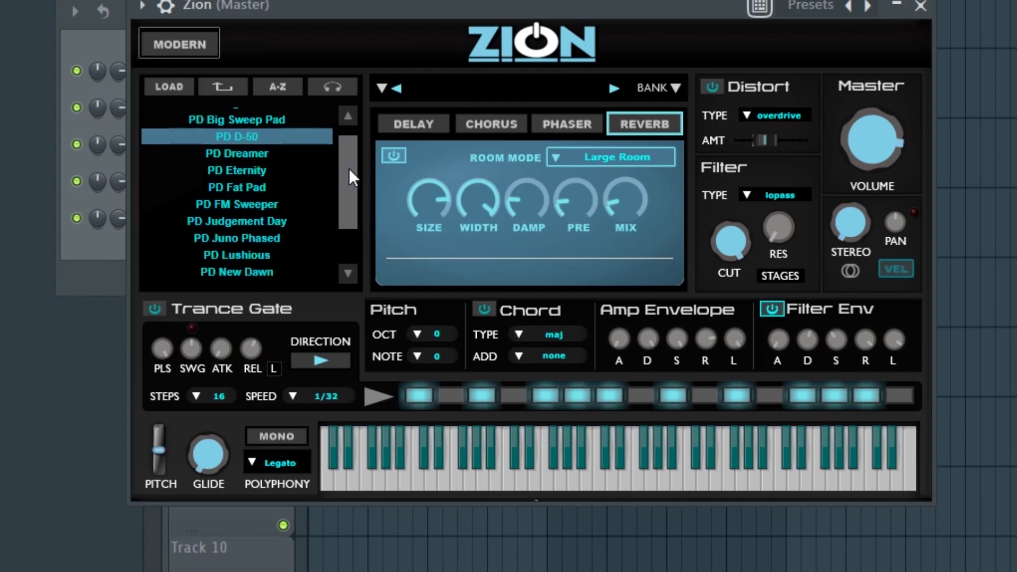
click(260, 125)
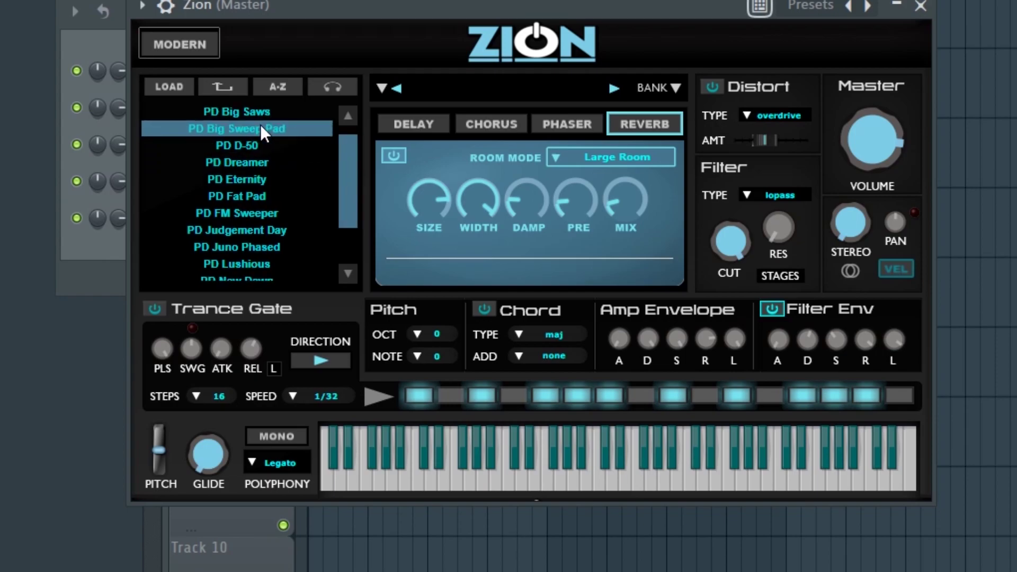
Audition the pad presets PD Eternity, PD Fat Pad, PD FM Sweeper, PD Judgement Day and PD Juno Phased
click(263, 182)
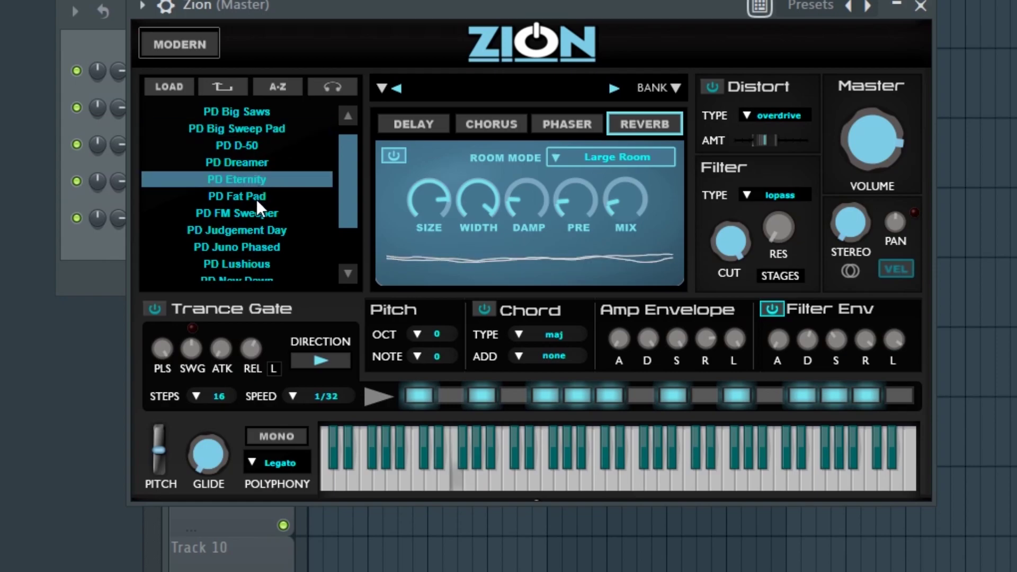
click(257, 198)
click(258, 211)
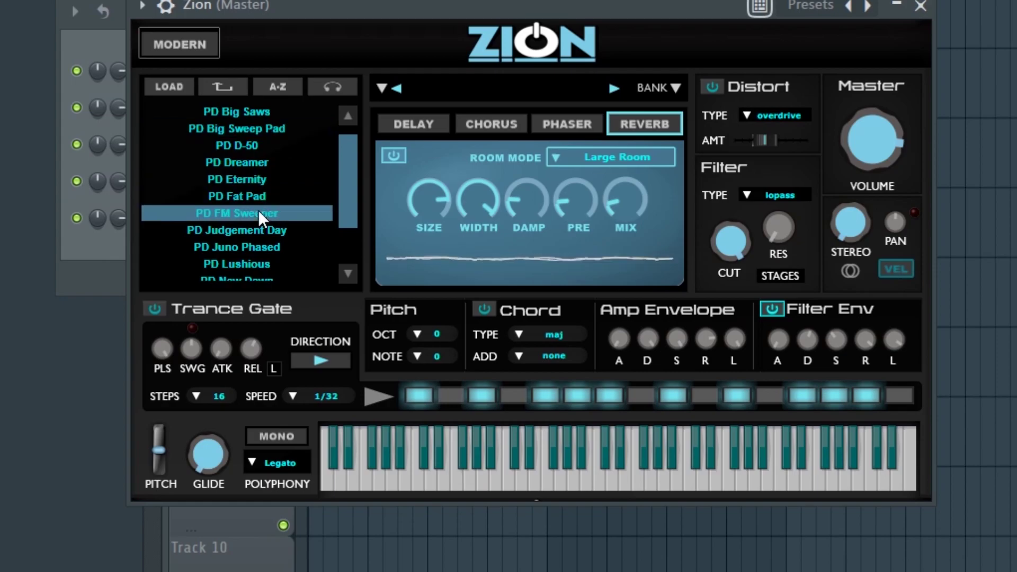
click(265, 231)
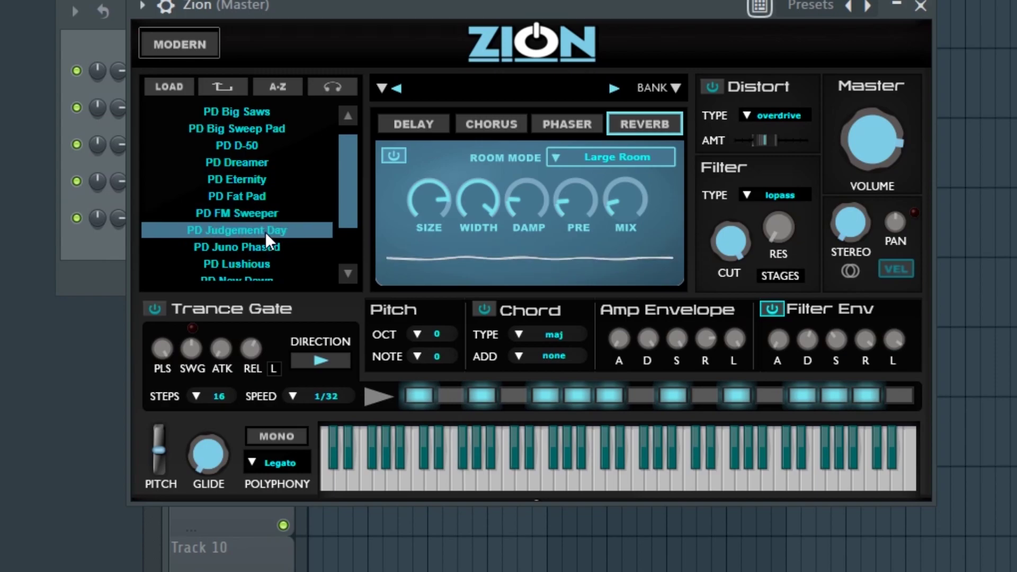
click(260, 246)
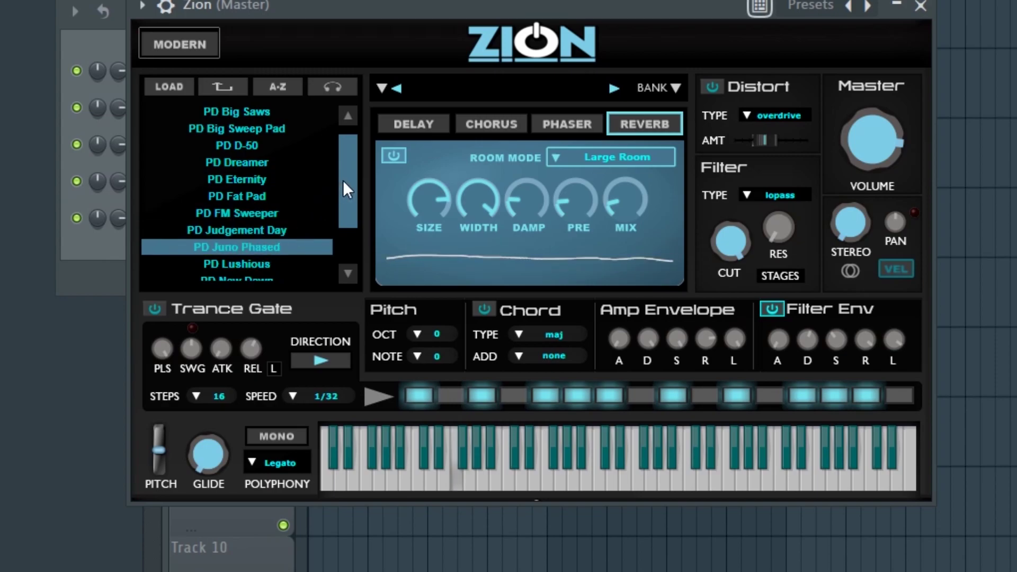
Audition the pad presets PD Nice & Easy, PD ResoChord Pads, PD Resonant and PD Simple Pad
drag(343, 180, 345, 190)
click(265, 208)
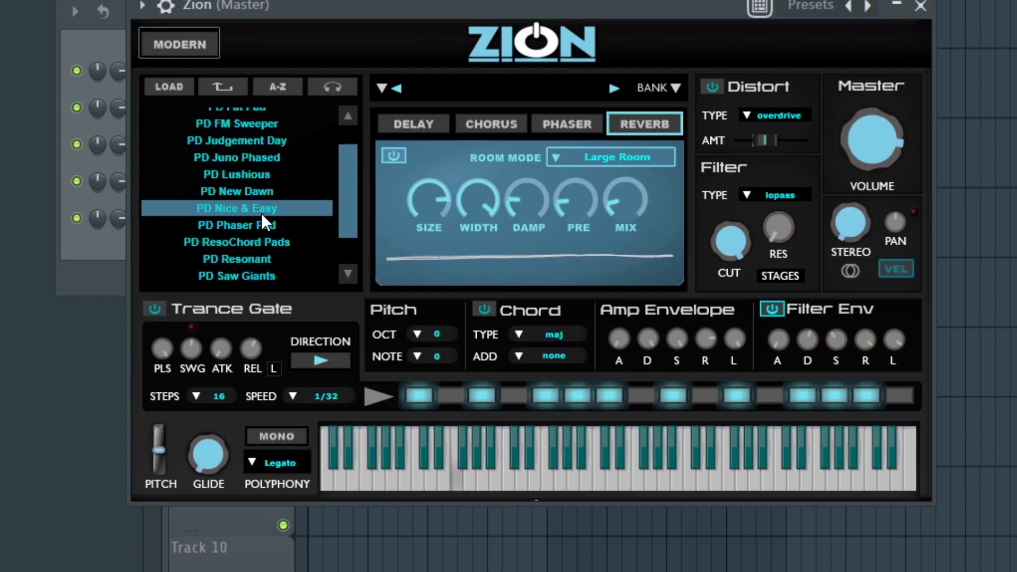
click(255, 246)
click(259, 263)
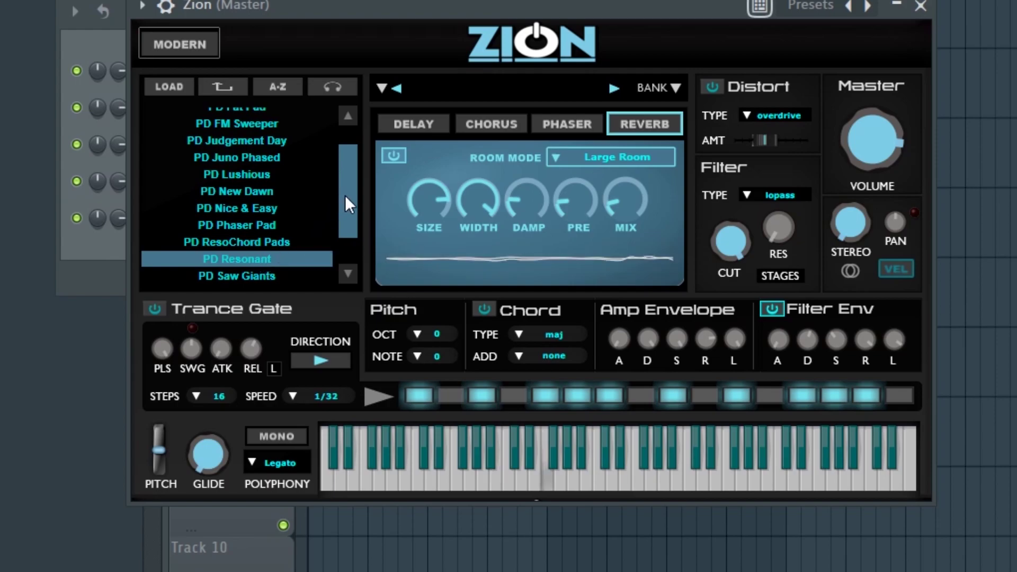
scroll(345, 197, down, 4)
click(262, 244)
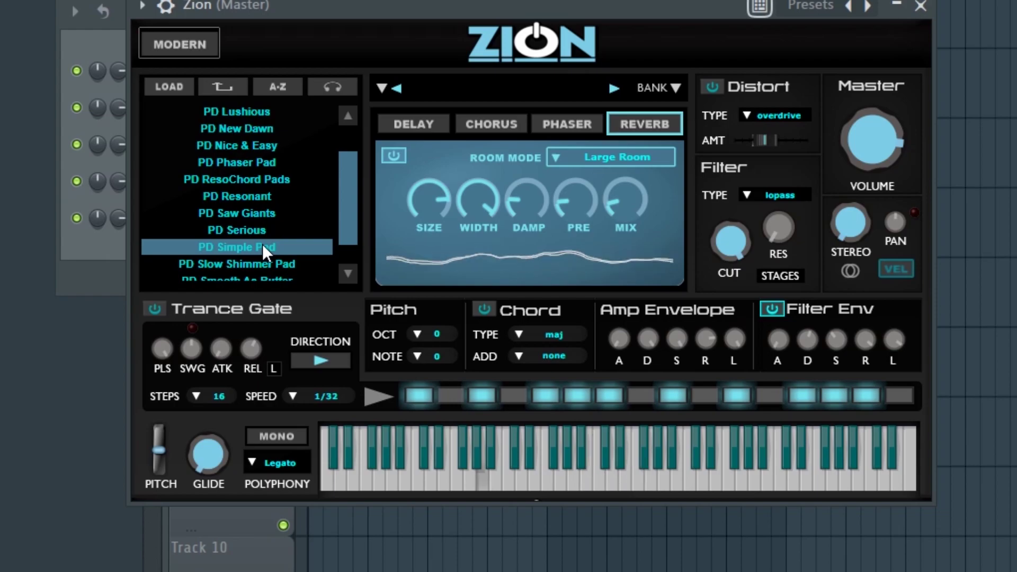
Load PN 90s Dance Anthem from the Piano preset folder and lower the amp envelope's release
click(219, 84)
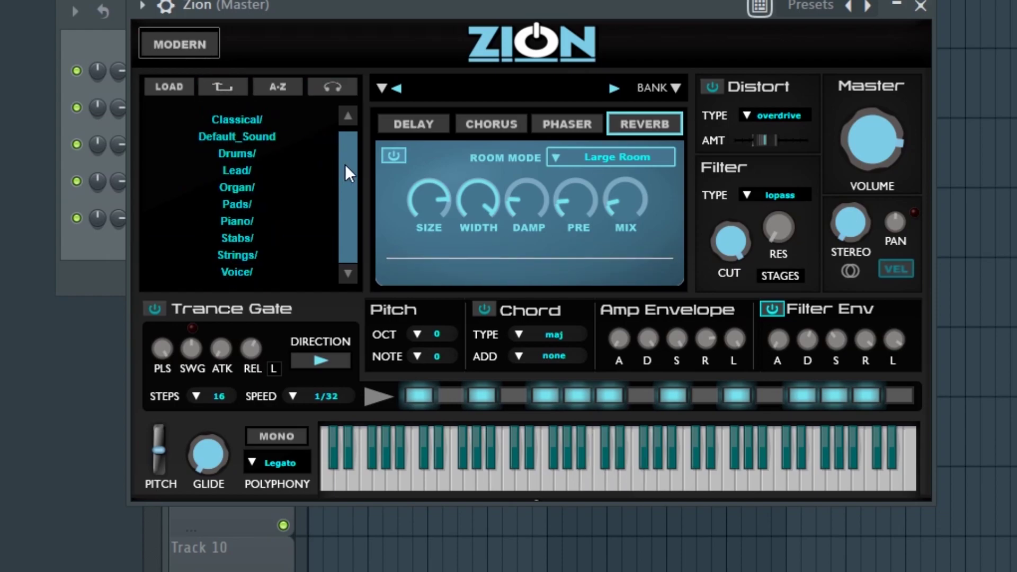
click(265, 220)
click(249, 114)
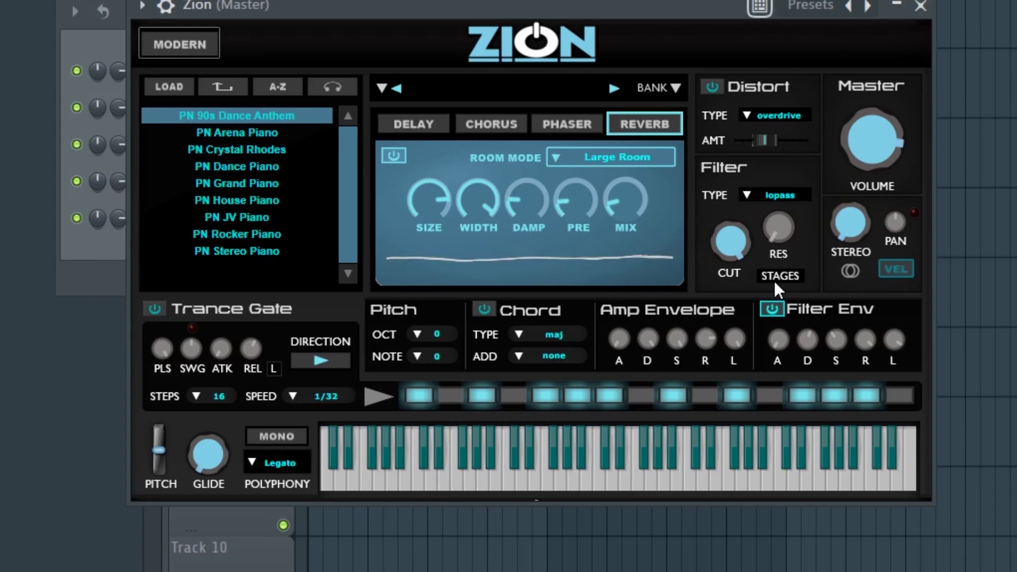
drag(710, 344, 700, 402)
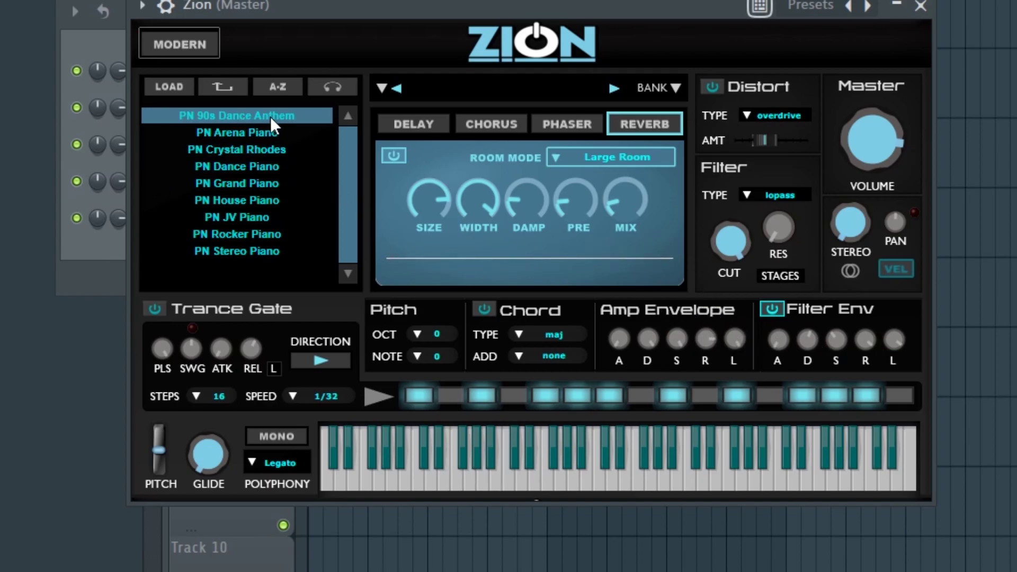
Audition the piano presets PN Arena Piano, PN Crystal Rhodes, PN Dance Piano, PN Grand Piano, PN House Piano and PN JV Piano
click(264, 132)
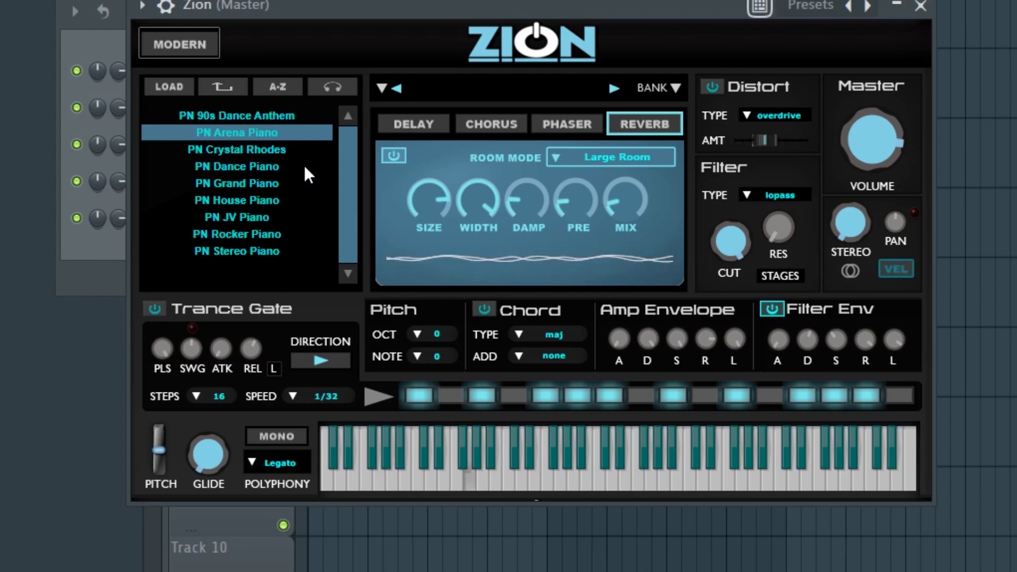
click(262, 149)
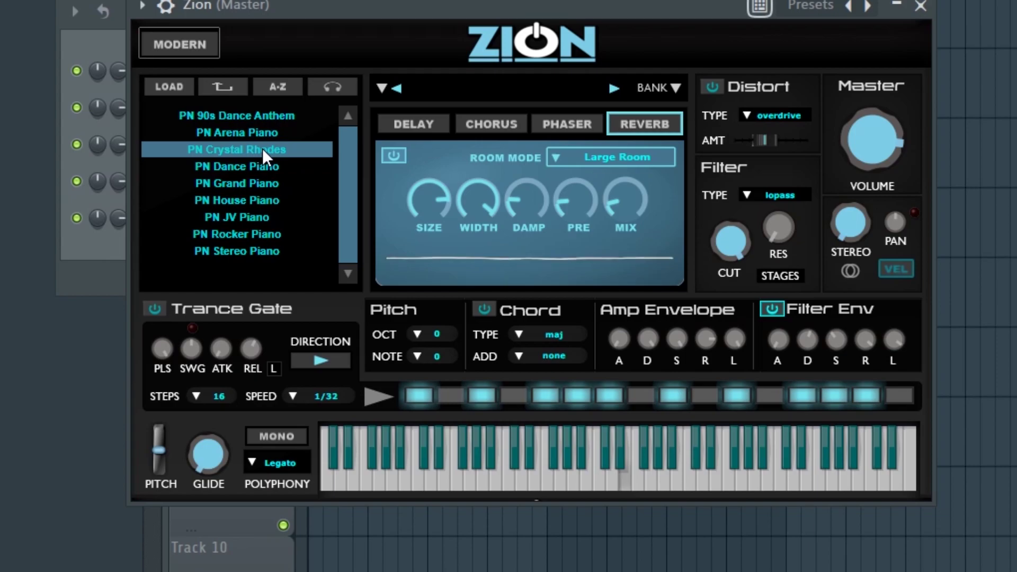
click(231, 166)
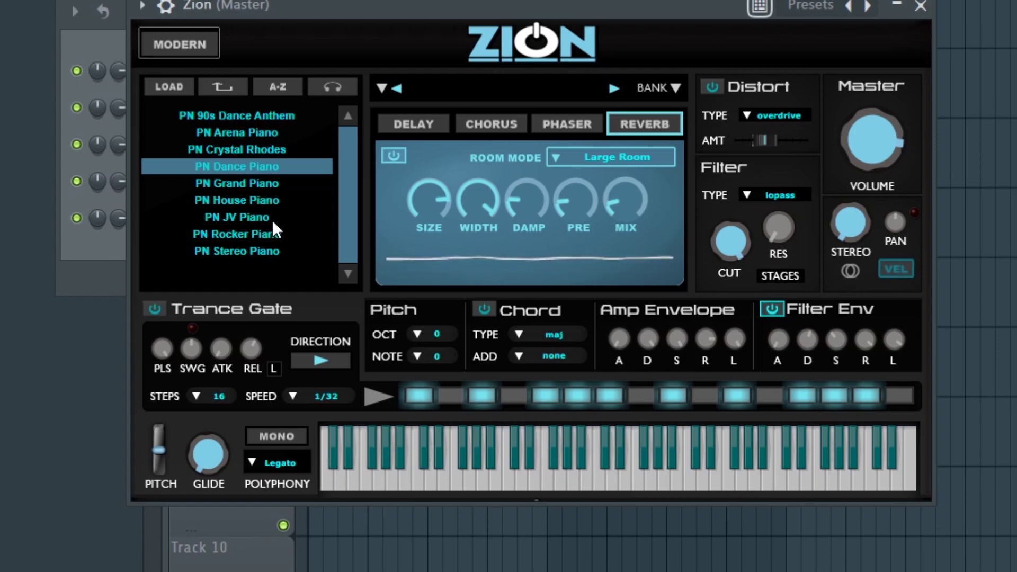
click(245, 180)
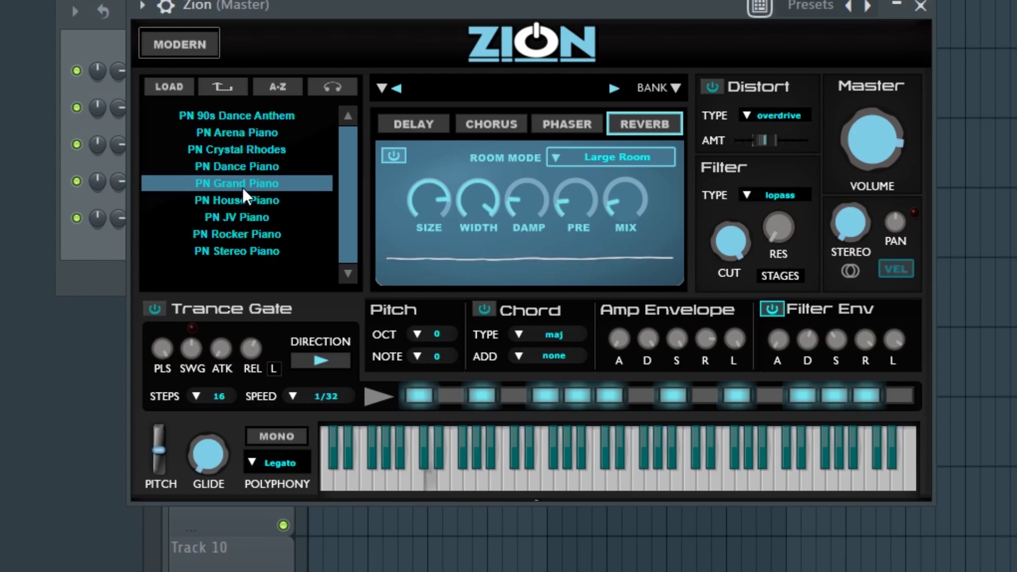
click(236, 202)
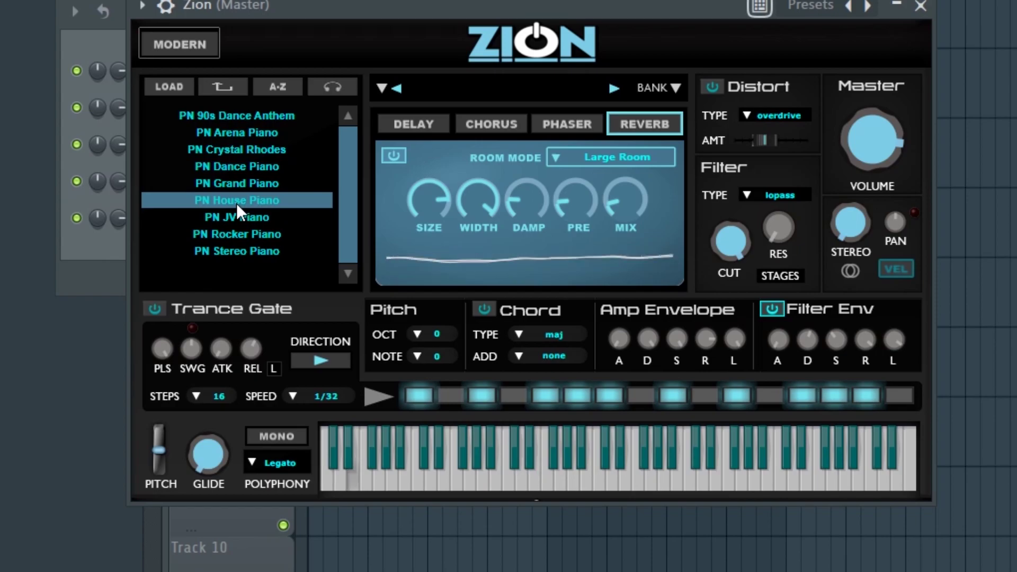
click(256, 213)
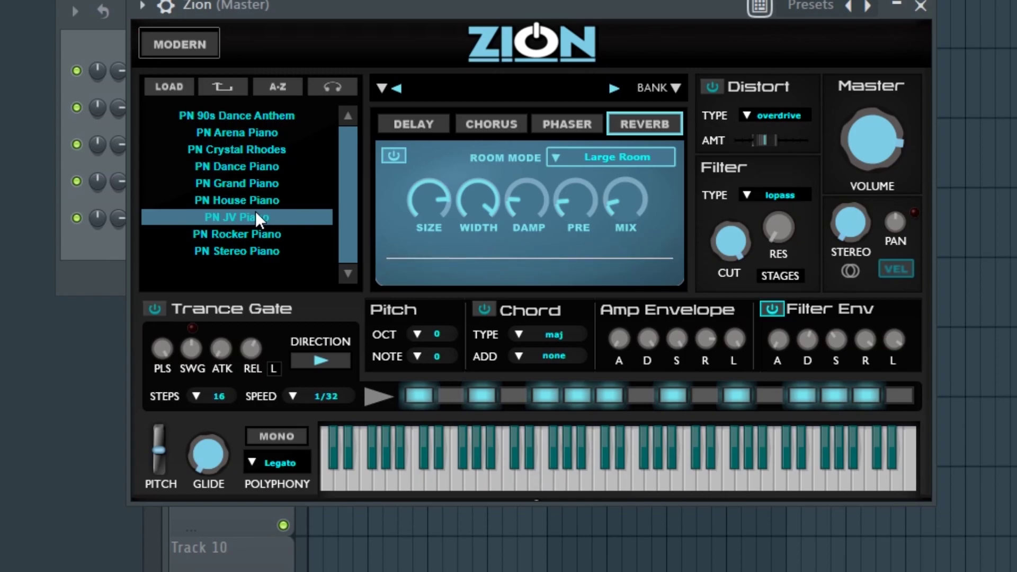
Leave the Piano folder and open the Stabs preset folder at the start of its list
click(219, 88)
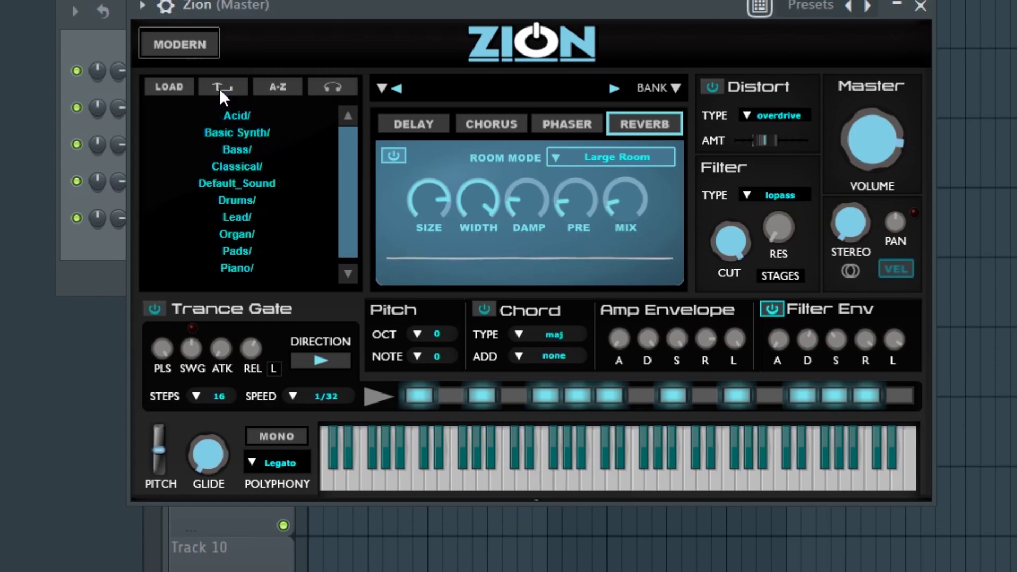
scroll(343, 201, down, 1)
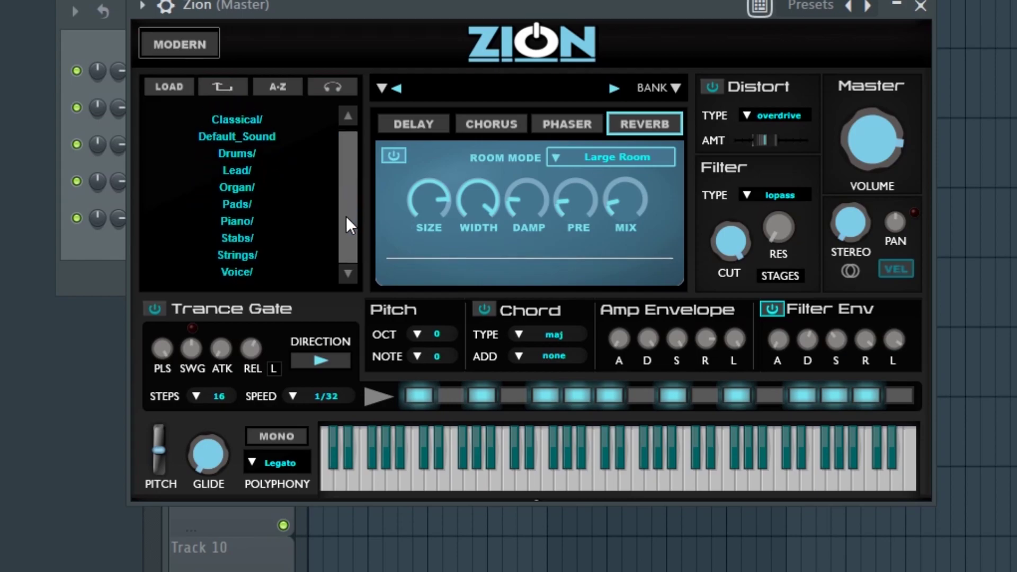
click(238, 239)
scroll(324, 144, up, 1)
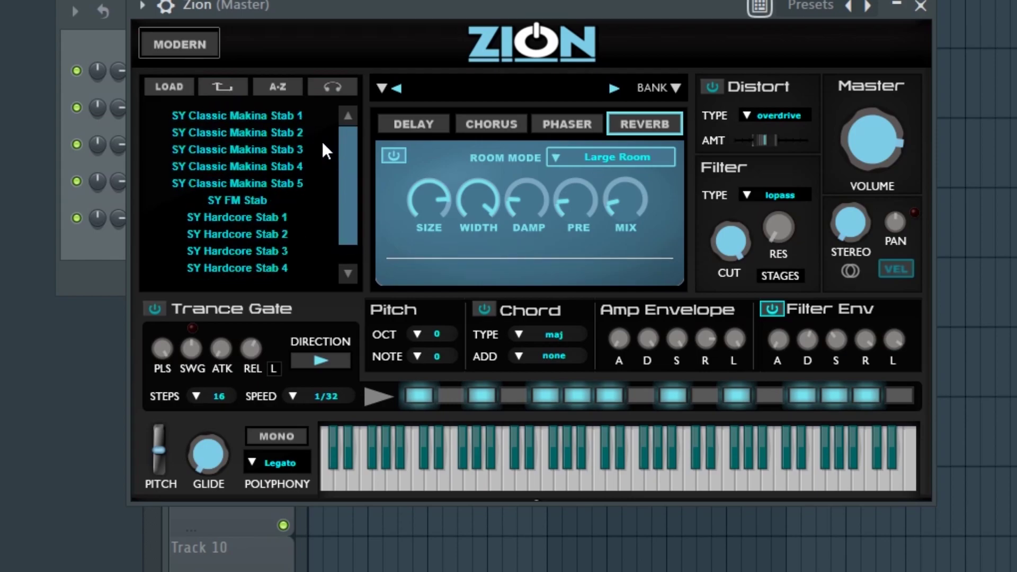
Audition the stab presets SY Classic Makina Stab 1, 2, 3 and 5, displaying the delay effect's settings along the way
click(275, 115)
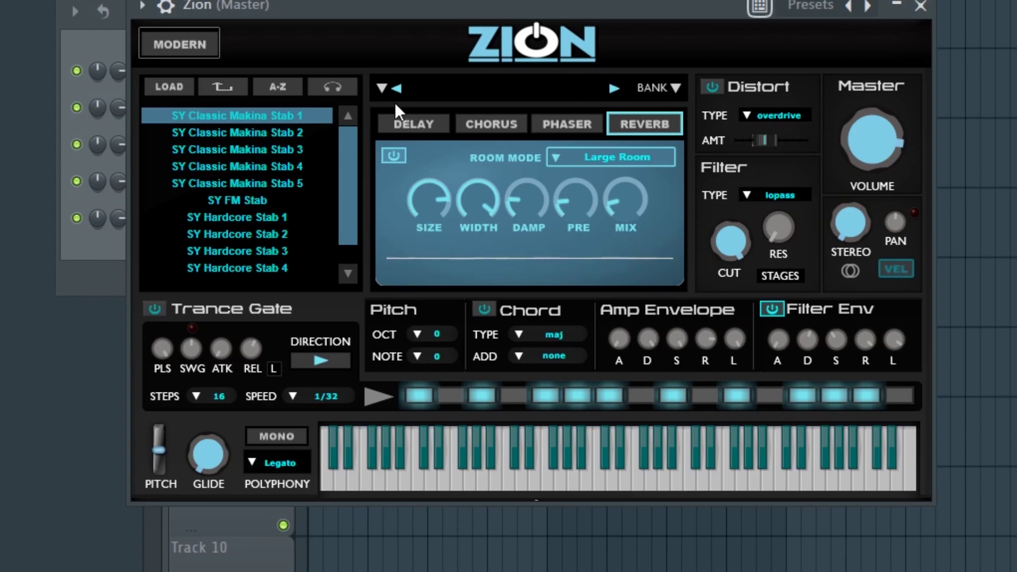
click(419, 133)
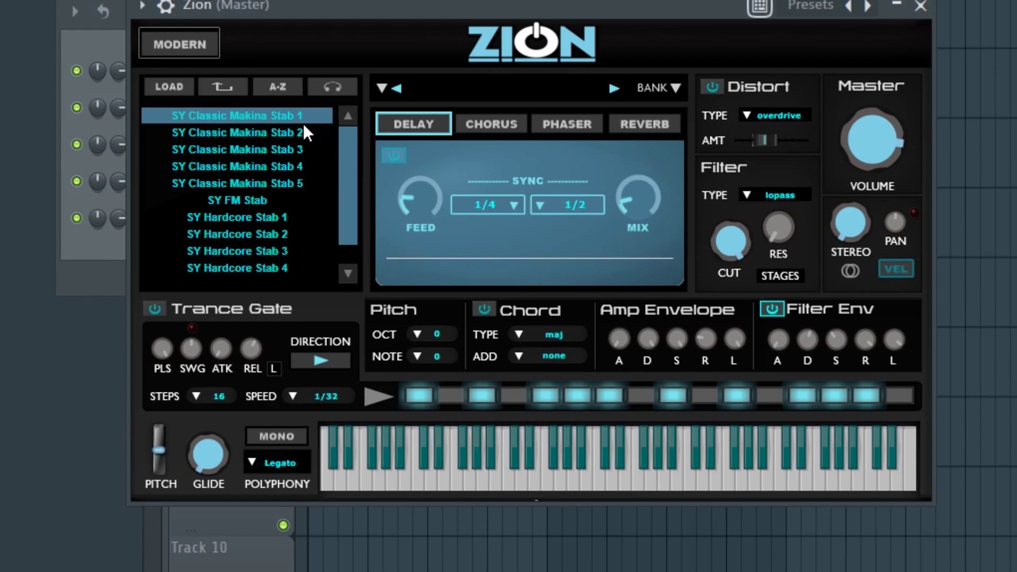
click(290, 132)
click(285, 148)
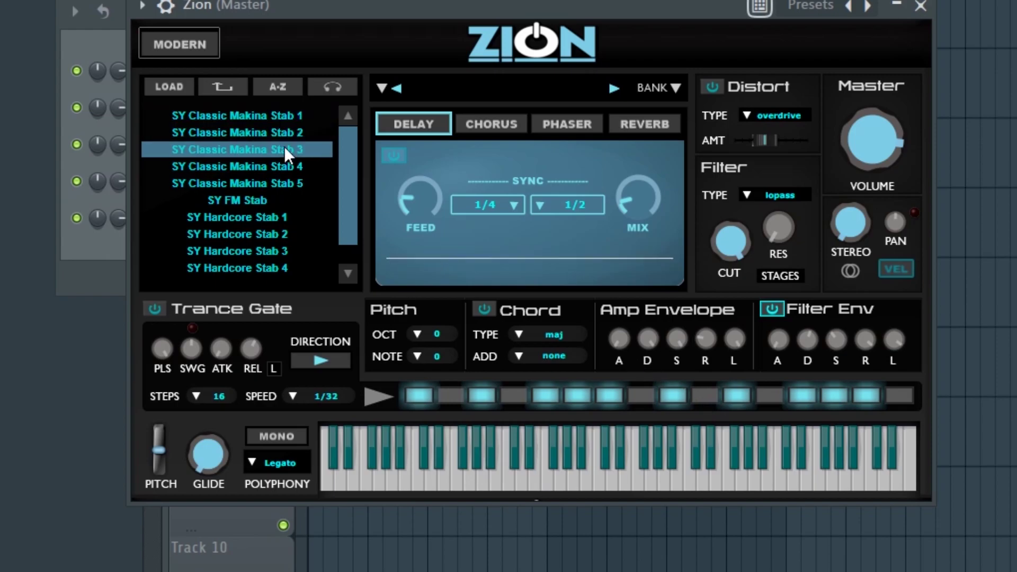
click(291, 185)
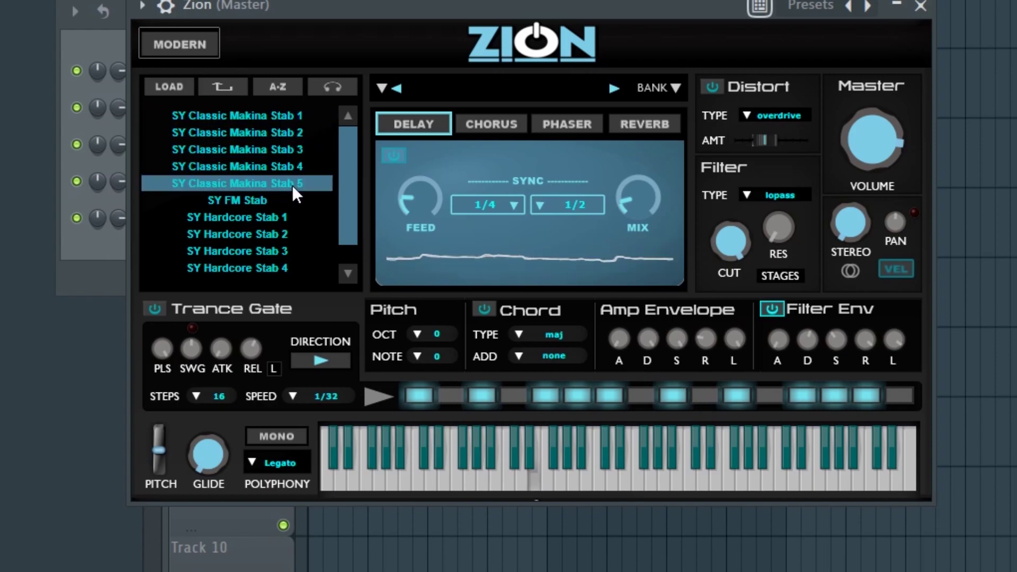
Audition the presets SY FM Stab and SY Hardcore Stab 1 through SY Hardcore Stab 4
click(270, 202)
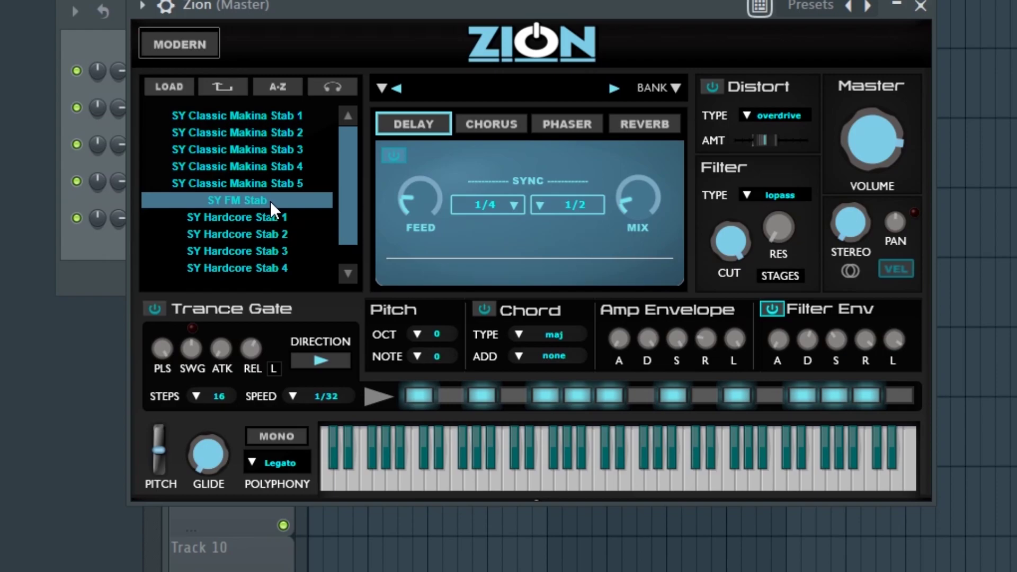
click(267, 217)
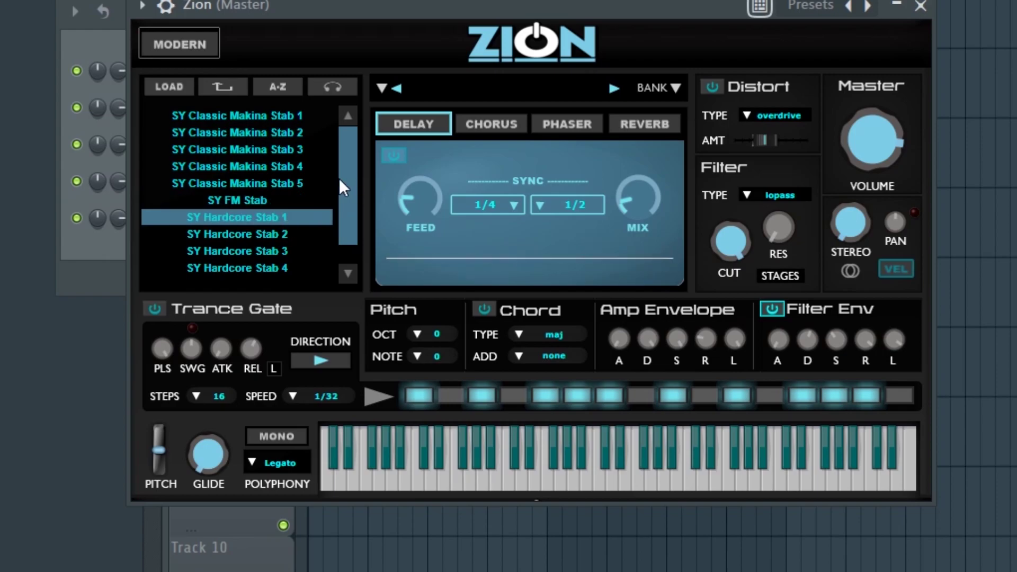
scroll(348, 185, down, 2)
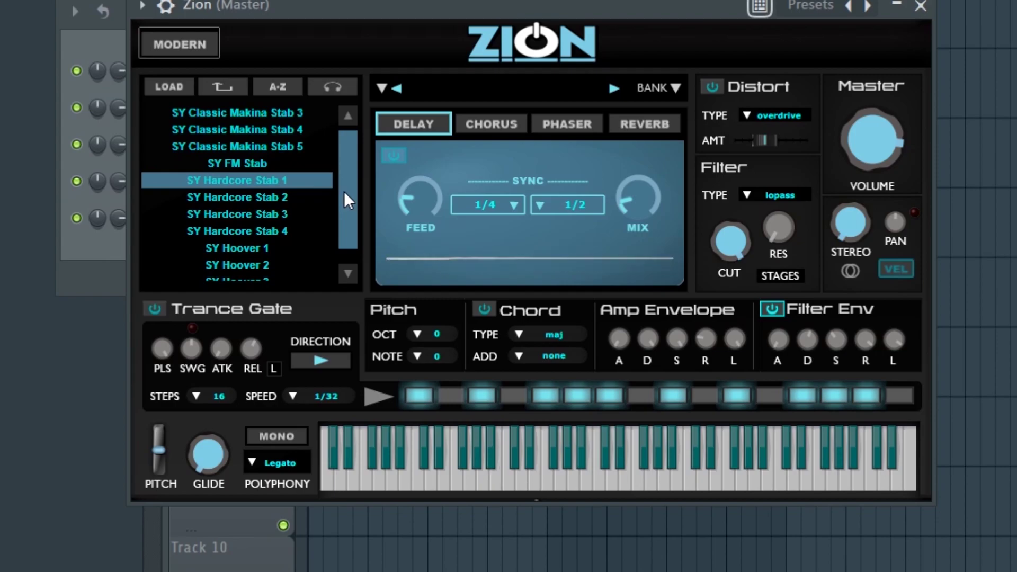
click(287, 199)
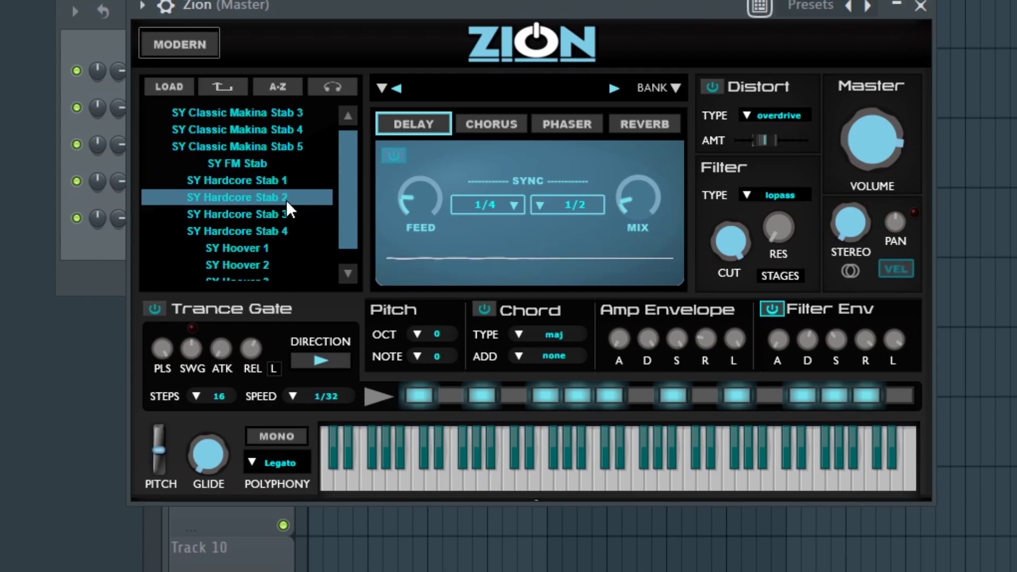
click(279, 213)
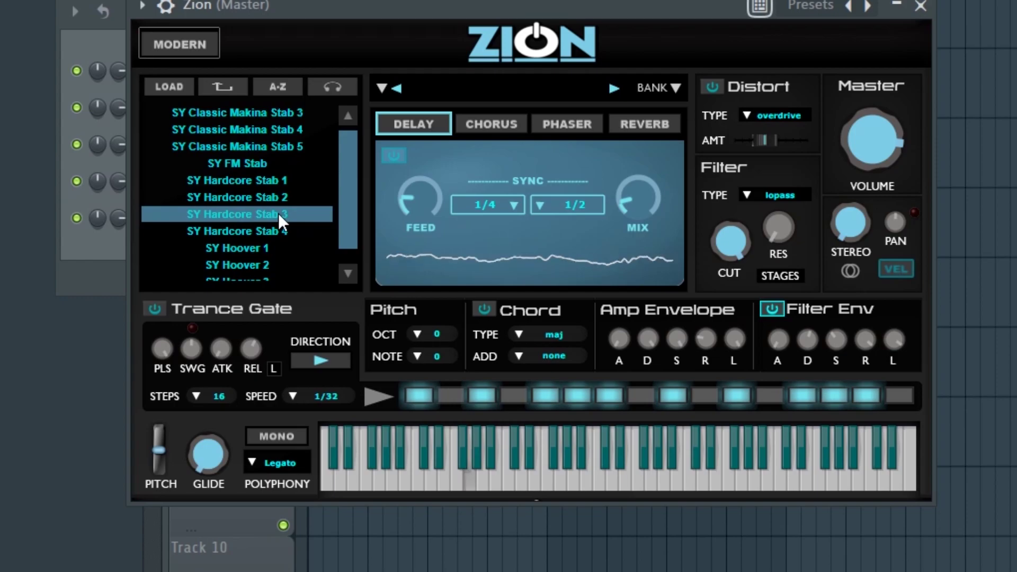
click(270, 232)
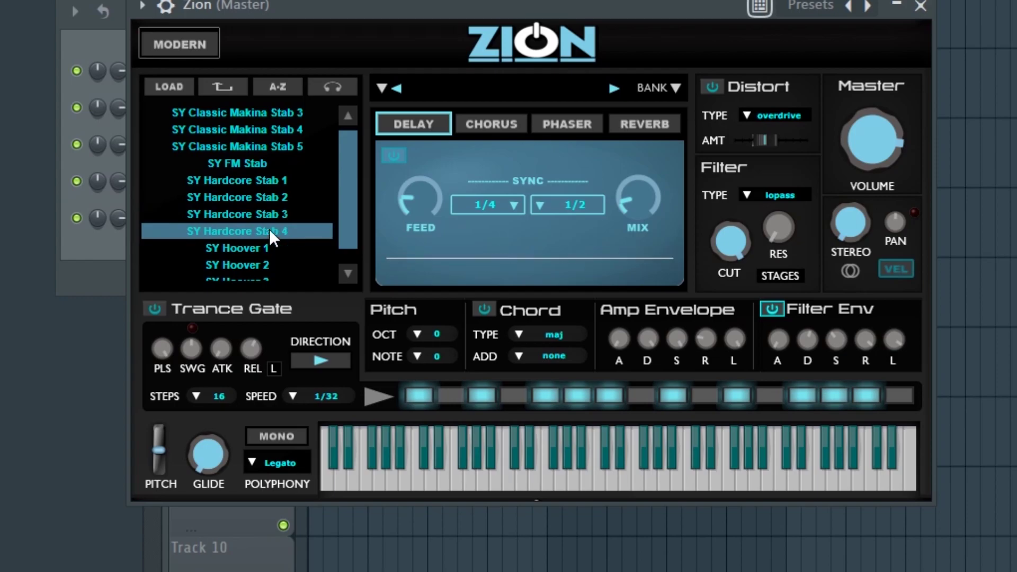
Audition the hoover presets SY Hoover 1, SY Hoover 2, SY Hoover 3 and SY Hoover 5
scroll(326, 223, down, 2)
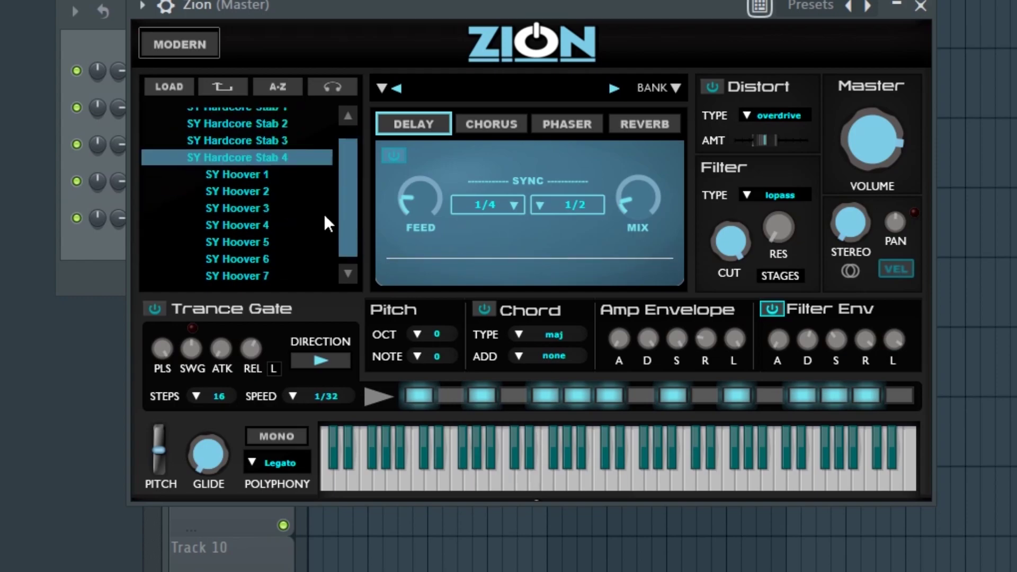
click(268, 176)
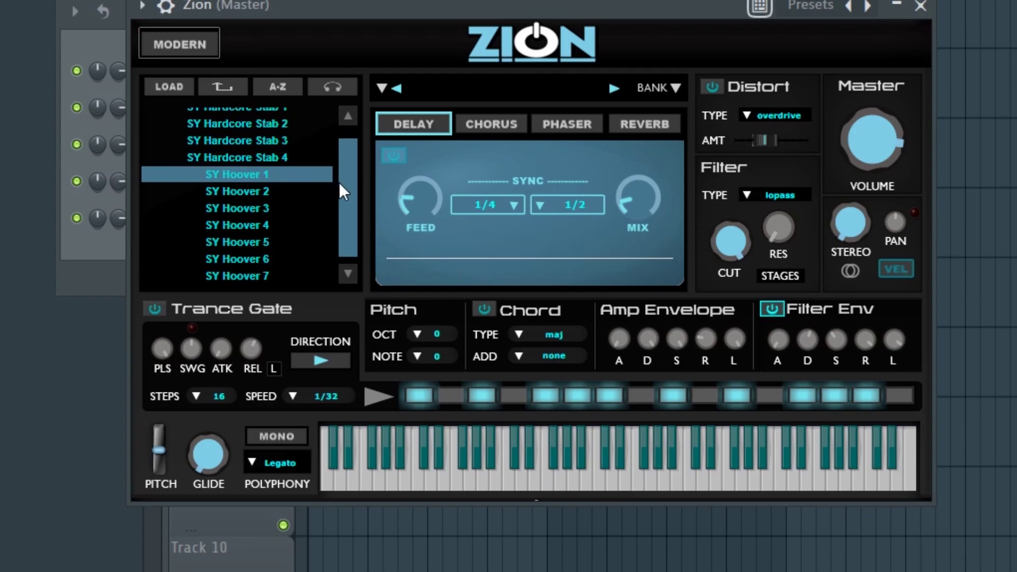
scroll(347, 187, down, 1)
click(265, 174)
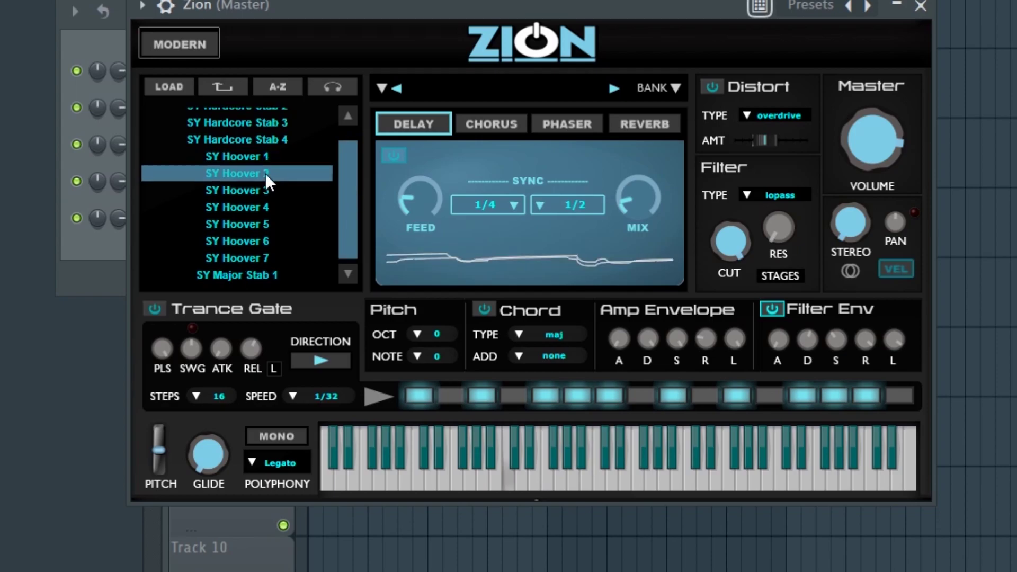
click(249, 197)
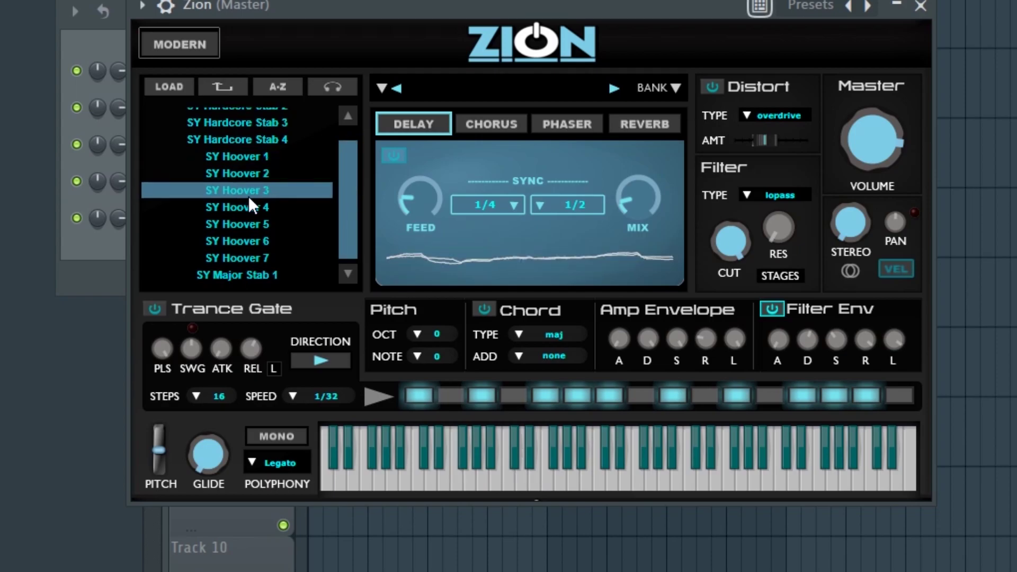
click(265, 224)
Audition the last stab presets in the folder: SY Major Stab 1, SY Minor Stab 1 and SY Sync Stab
scroll(348, 228, down, 2)
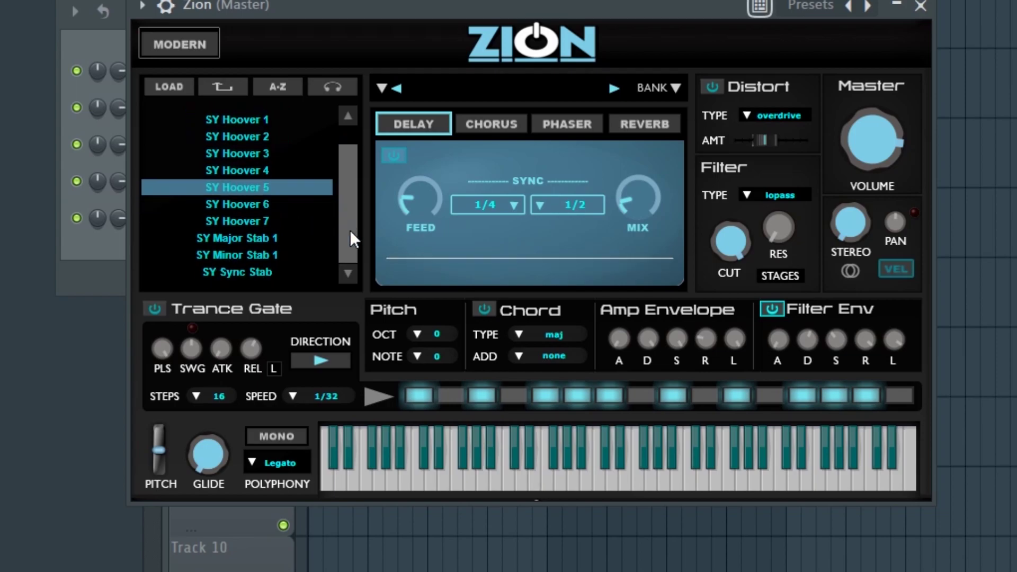
click(250, 238)
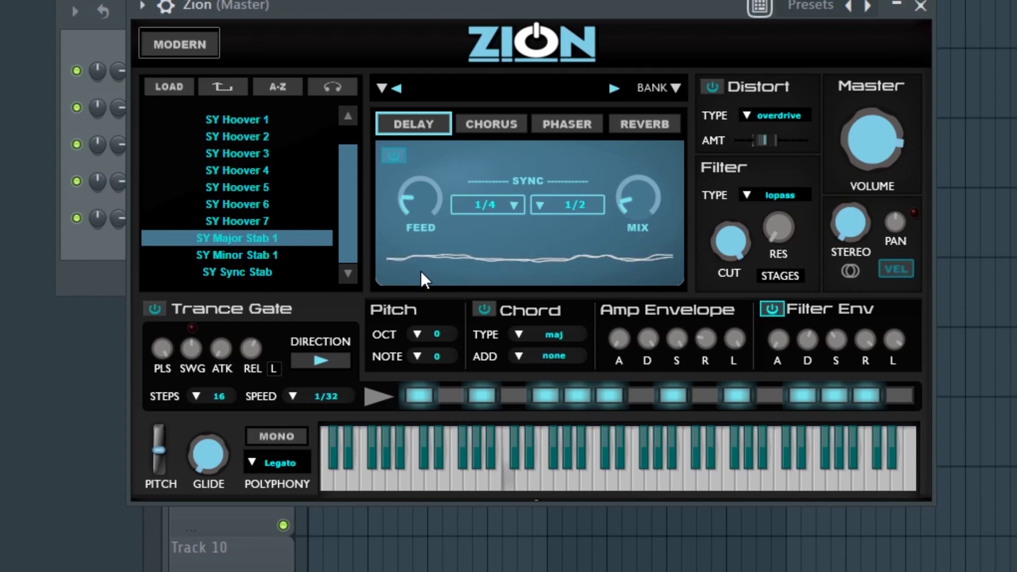
click(257, 255)
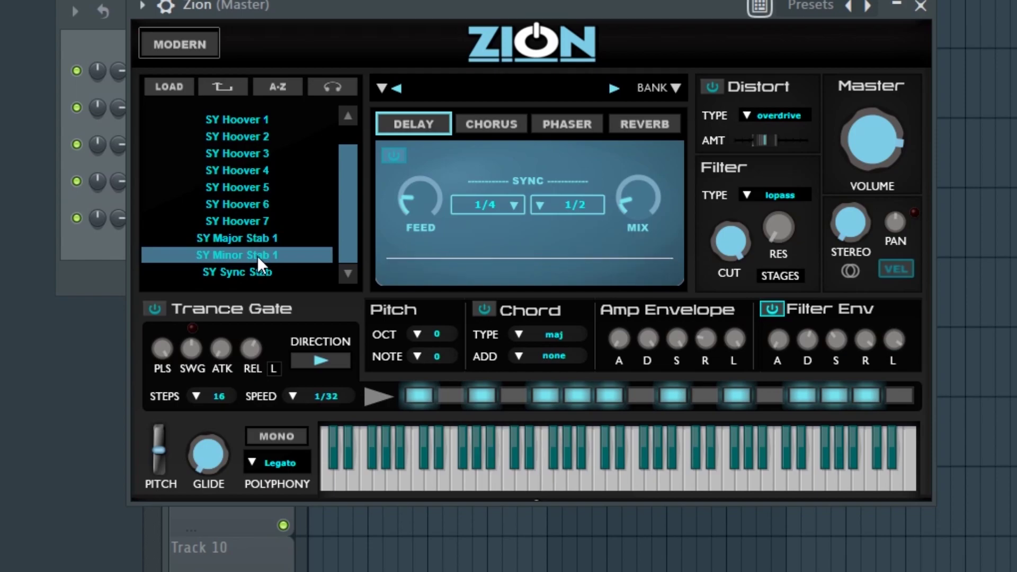
click(258, 271)
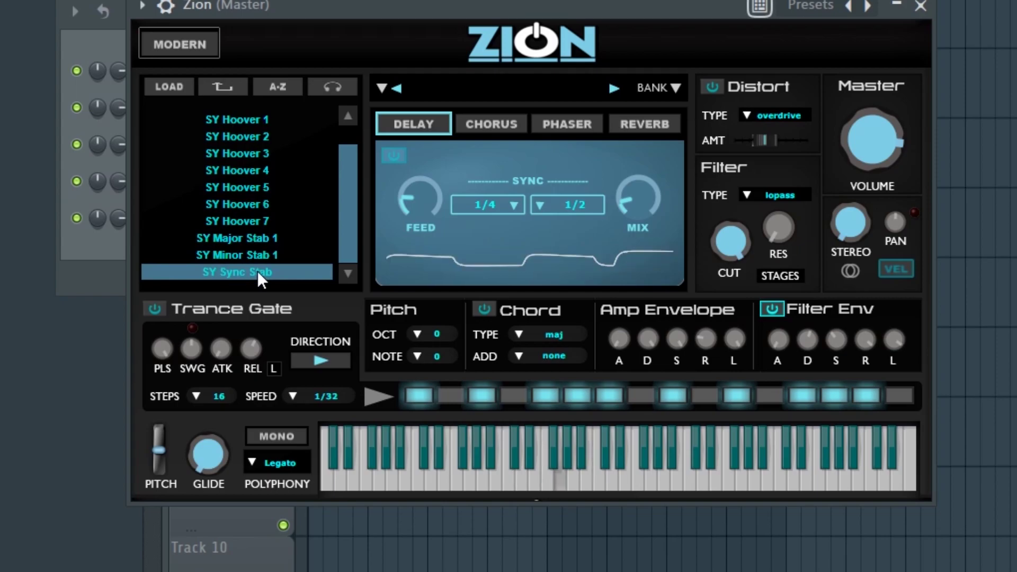
Leave the Stabs folder and open the Strings preset folder at the start of its list
scroll(353, 174, up, 5)
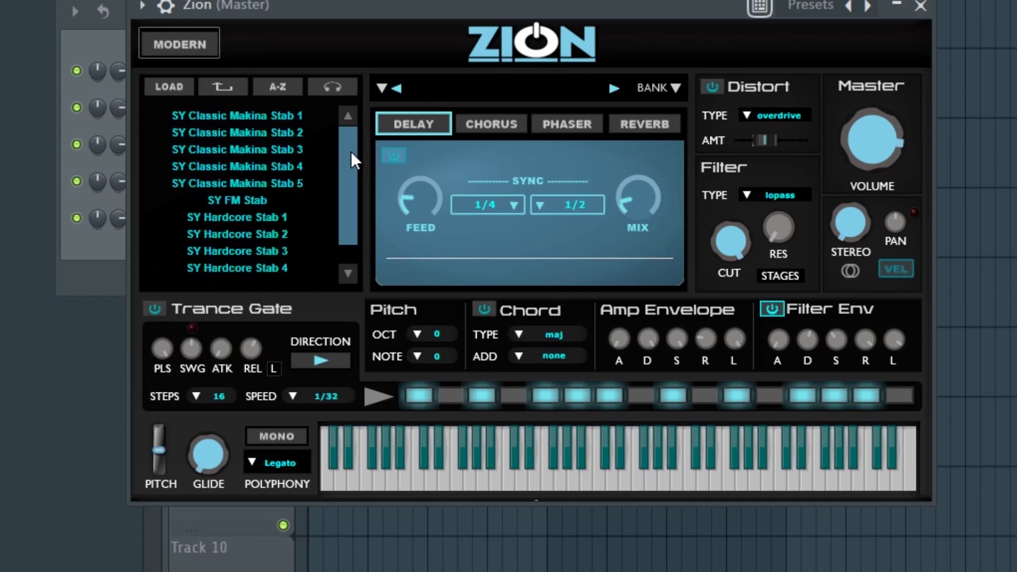
click(217, 88)
scroll(344, 201, down, 3)
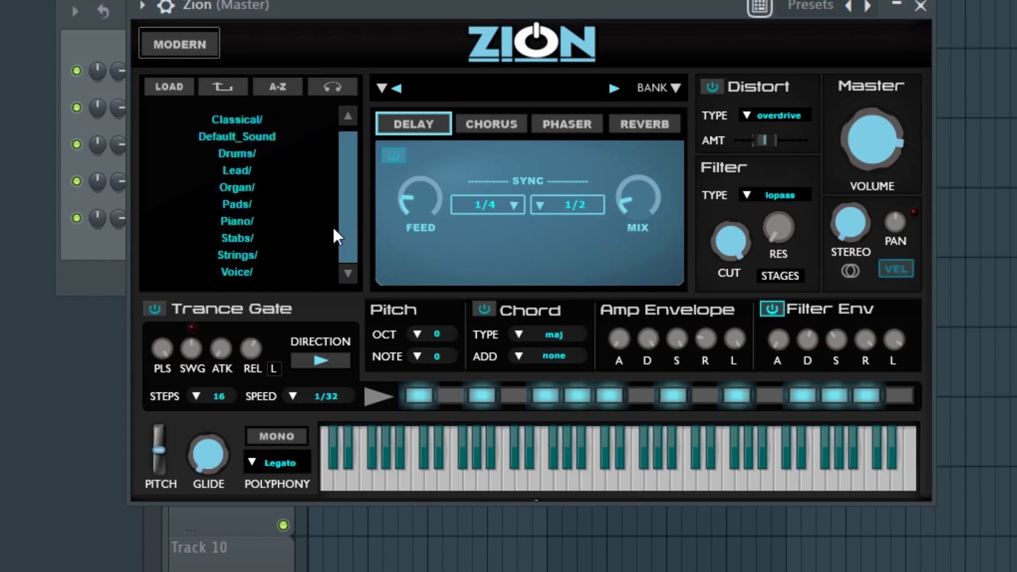
click(250, 257)
scroll(347, 148, up, 2)
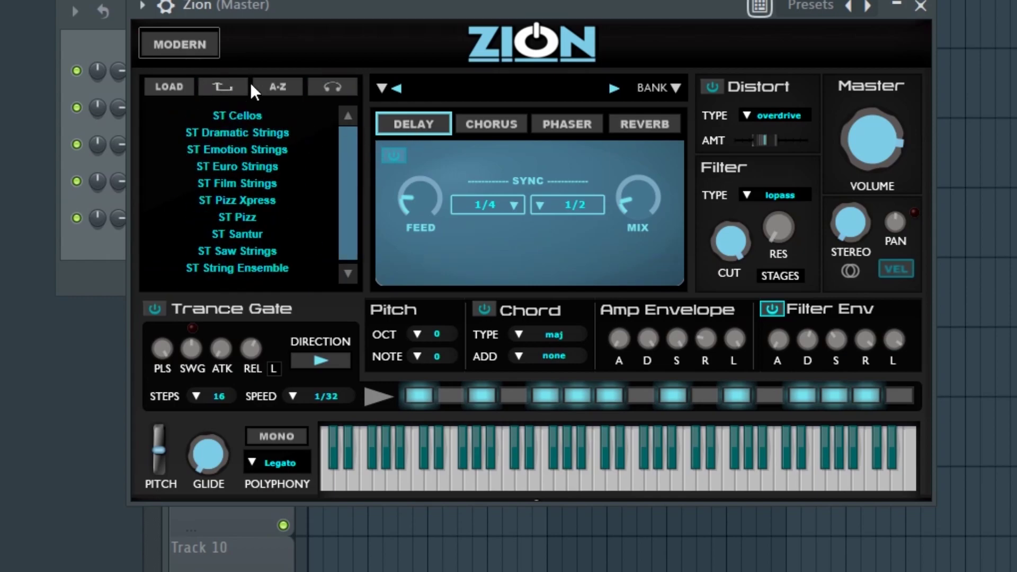
Switch on the reverb effect and audition the presets ST Cellos, ST Dramatic Strings and ST Emotion Strings
click(627, 129)
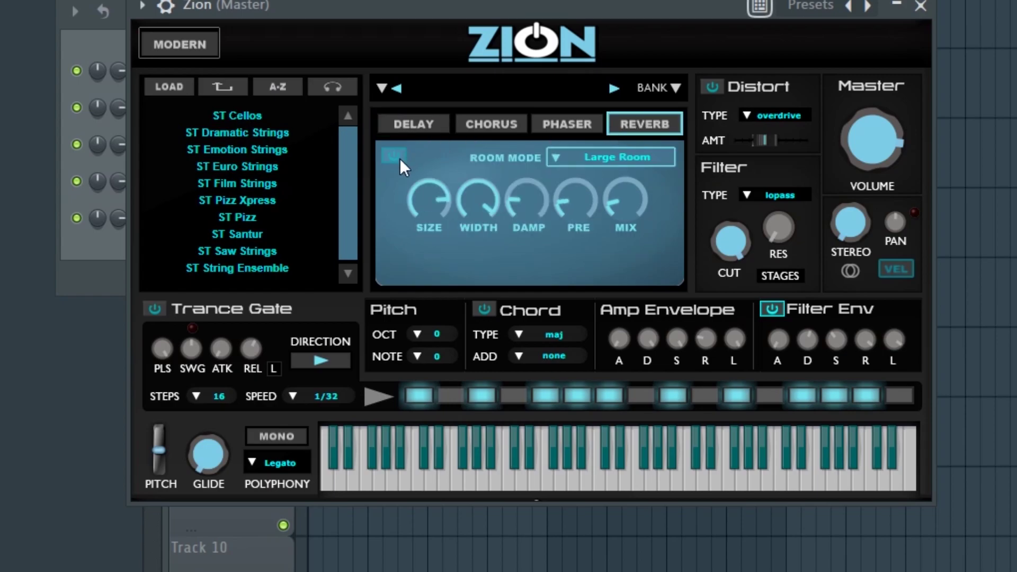
click(273, 122)
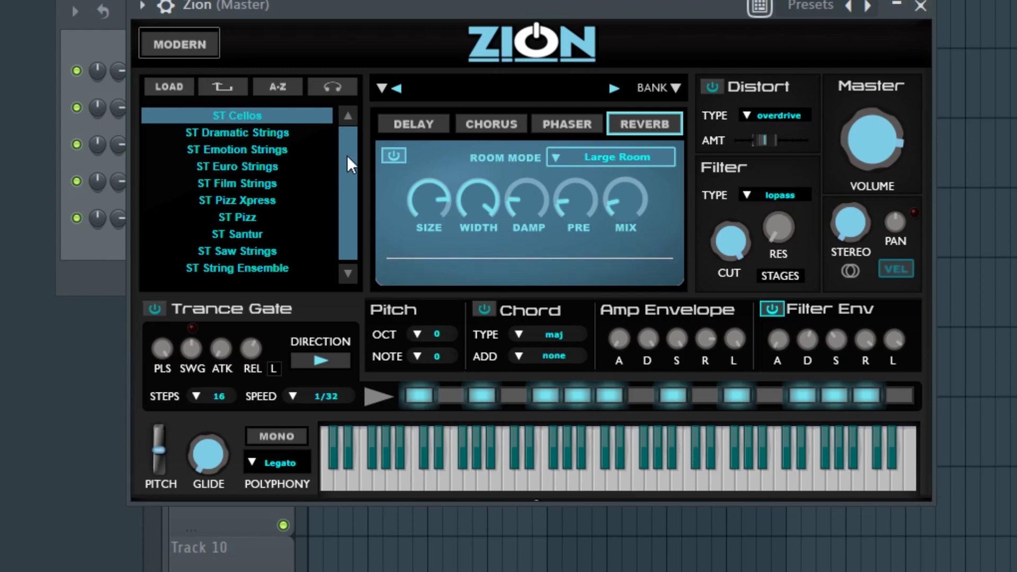
click(277, 134)
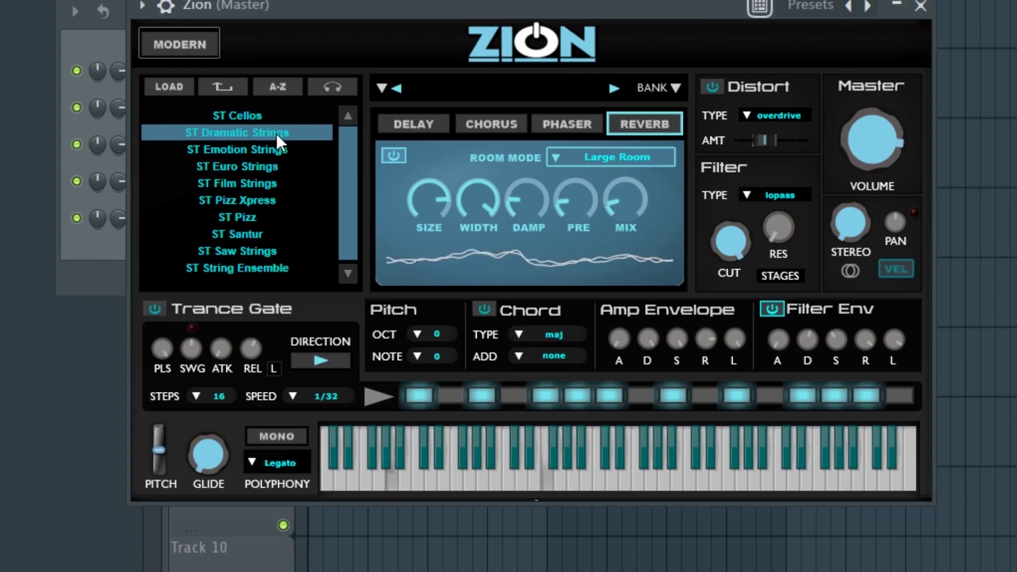
click(234, 152)
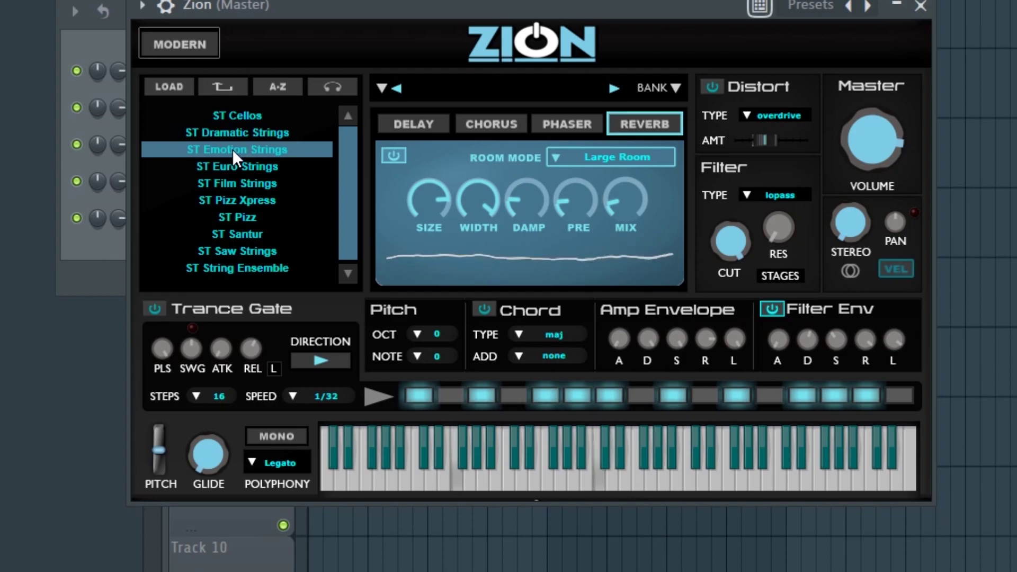
Audition the string presets ST Pizz Xpress, ST Pizz, ST Santur and ST Warm Violins
scroll(355, 168, down, 1)
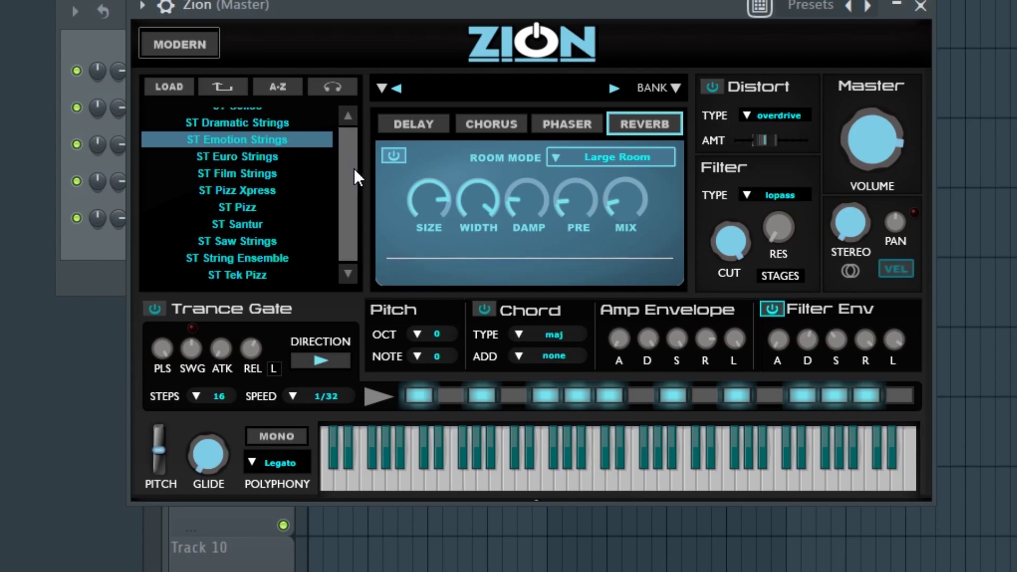
scroll(344, 164, down, 1)
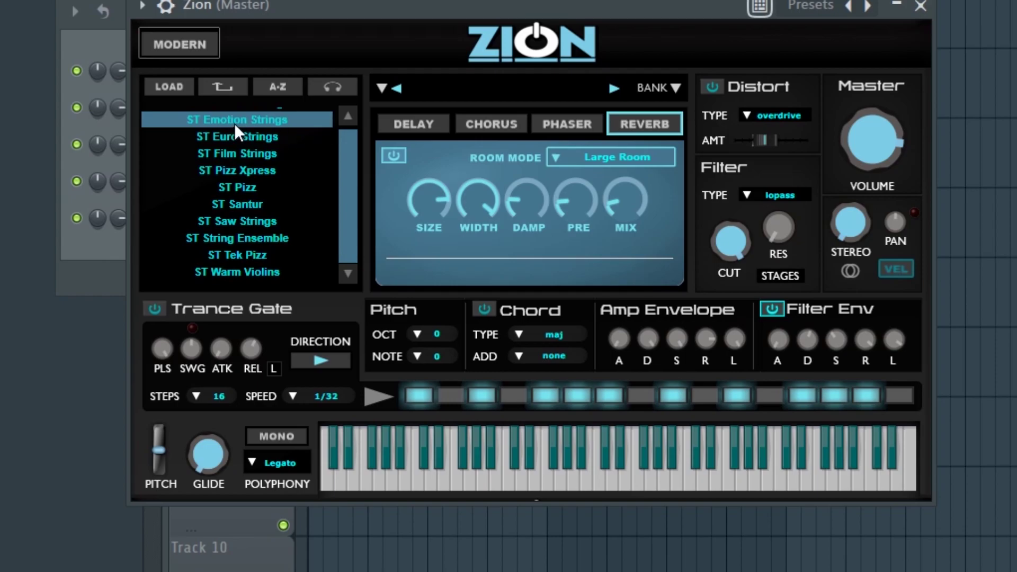
click(249, 170)
scroll(346, 167, up, 2)
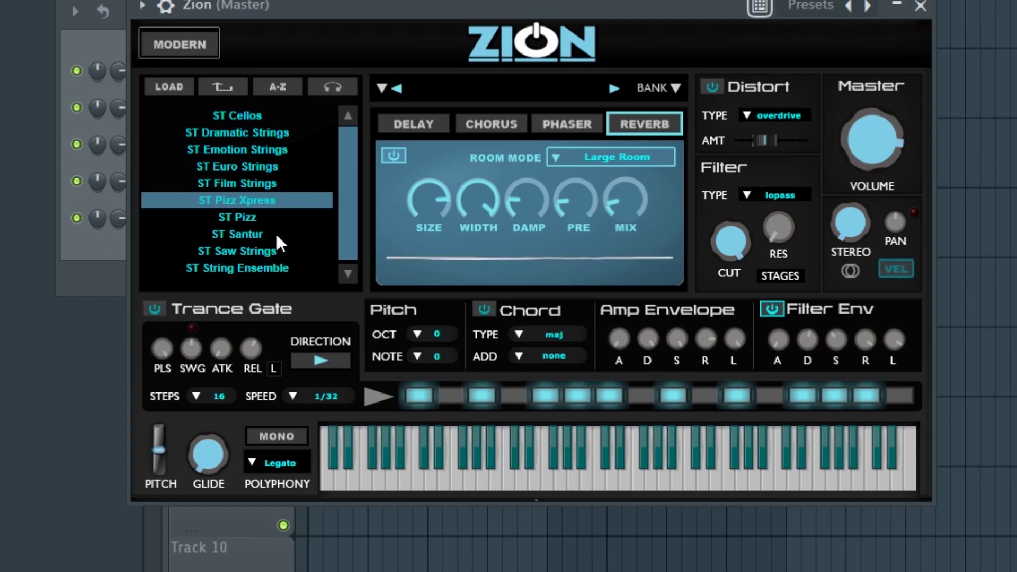
click(258, 216)
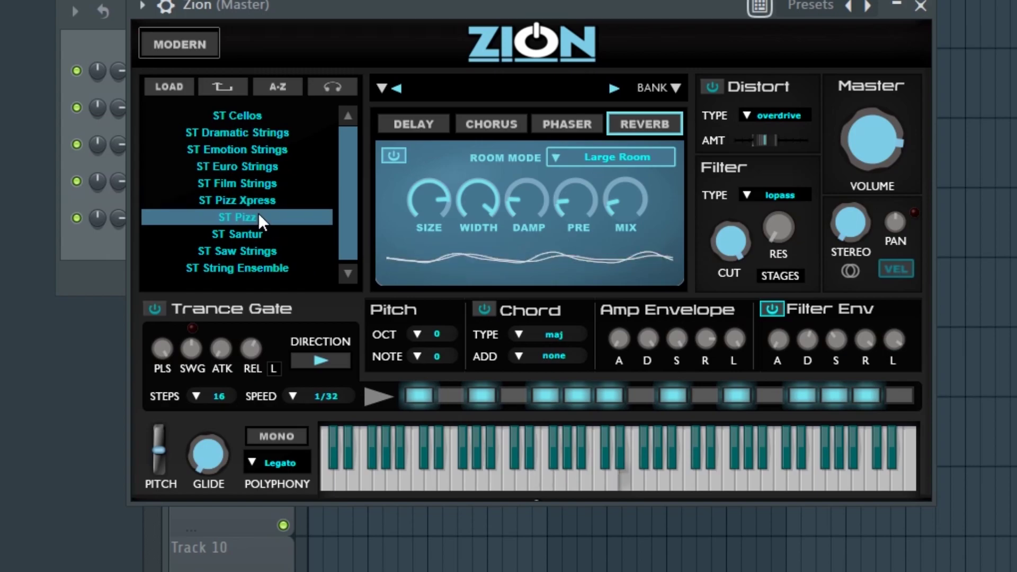
click(257, 235)
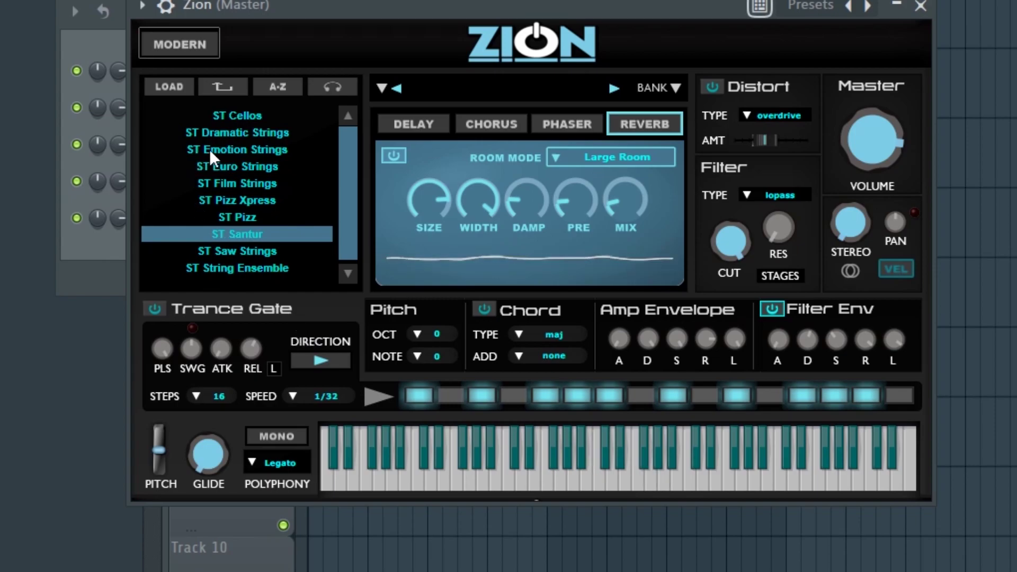
scroll(342, 201, down, 2)
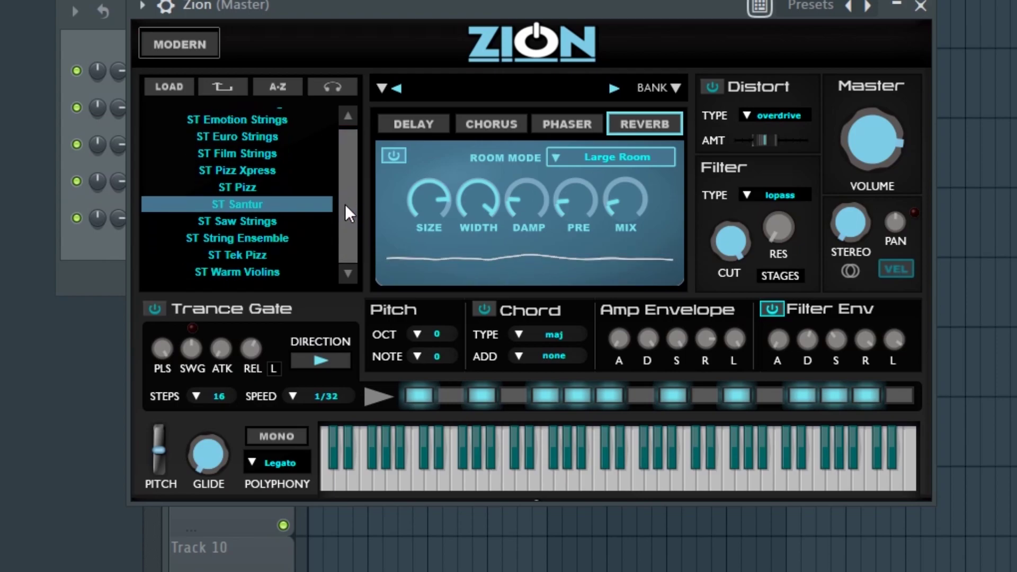
click(251, 271)
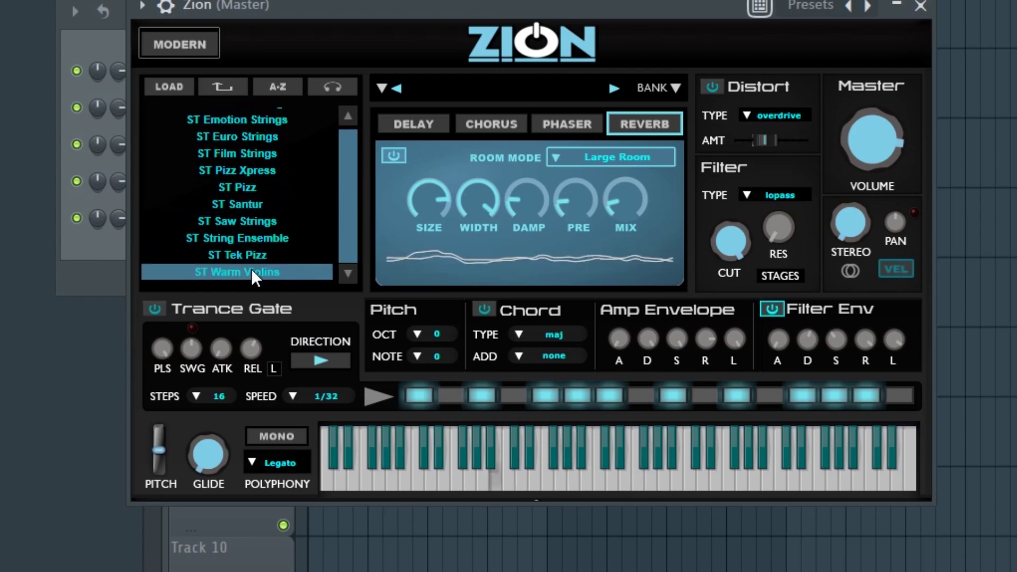
Leave the Strings folder and open the folder containing the bell presets
click(219, 90)
scroll(352, 188, up, 1)
scroll(352, 183, up, 1)
click(222, 164)
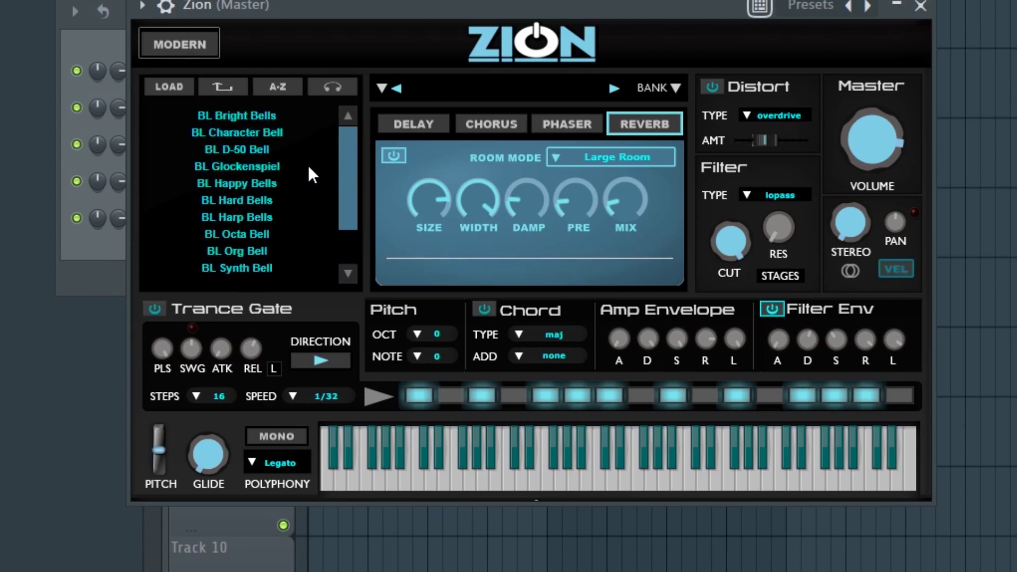
Audition the presets BL Bright Bells, BL Character Bell, BR Brass 1, BR Brass 2, BR Synth Brass 1 and BR Synth Brass 2
click(268, 116)
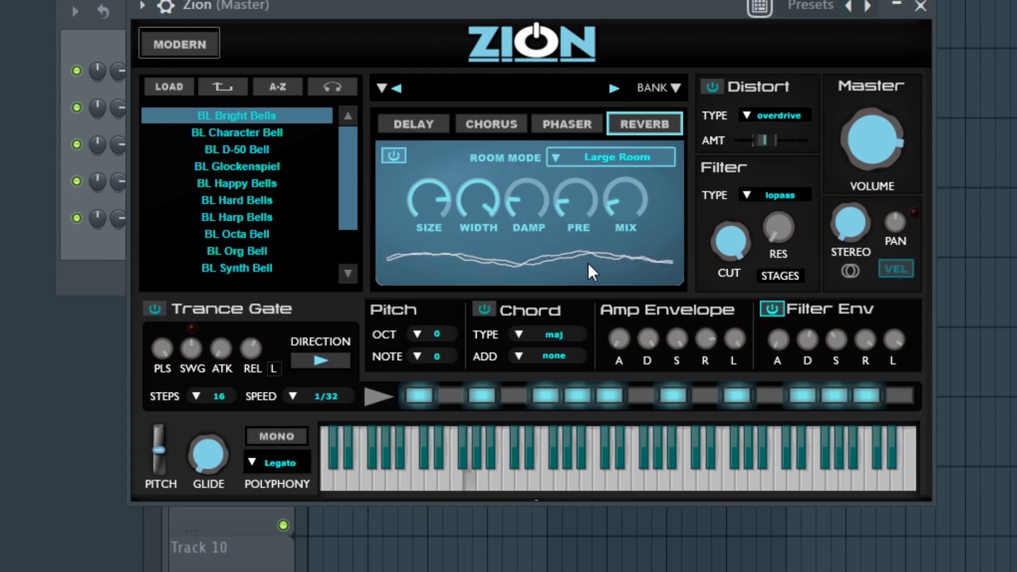
click(234, 134)
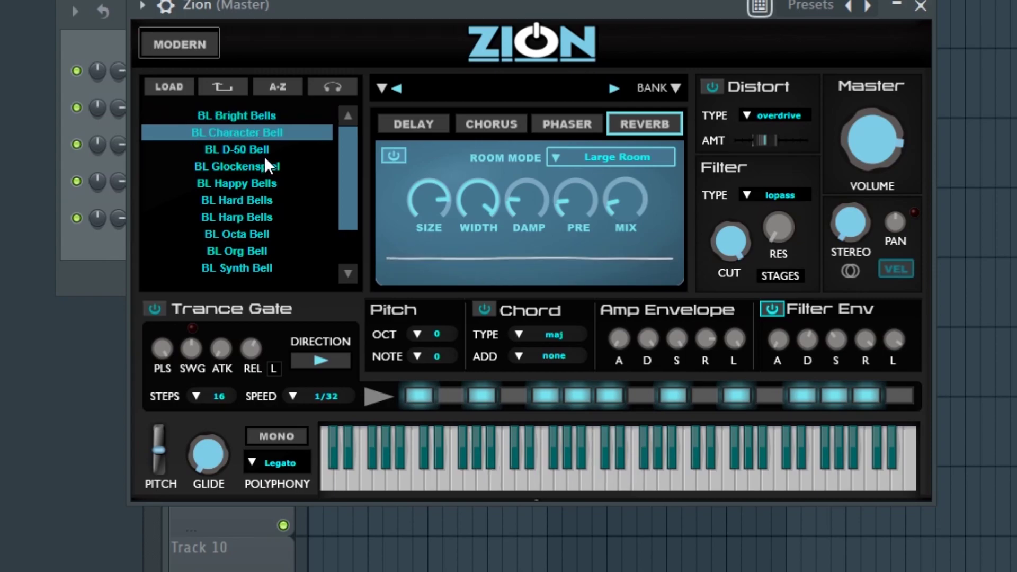
drag(345, 170, 345, 181)
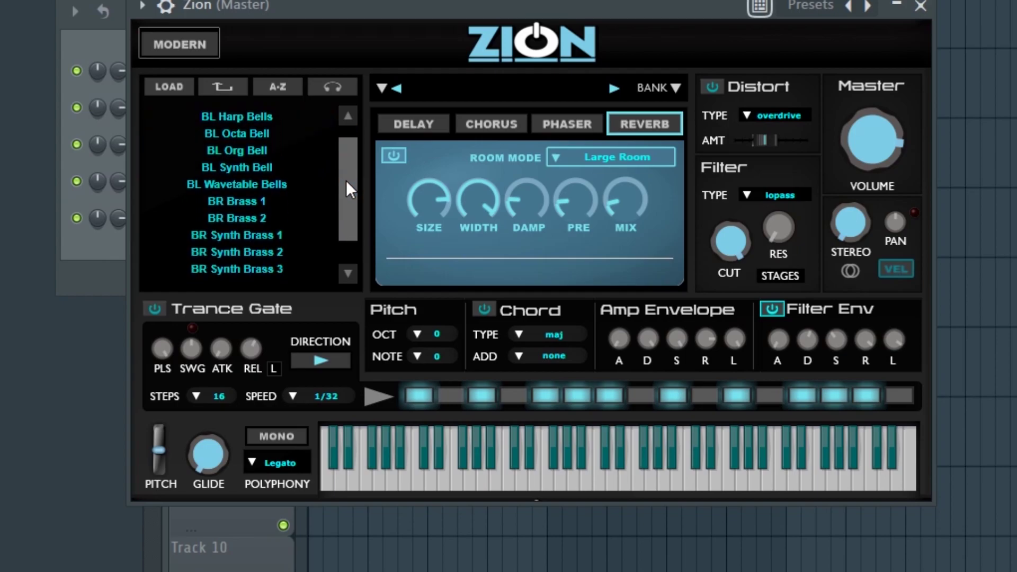
click(246, 203)
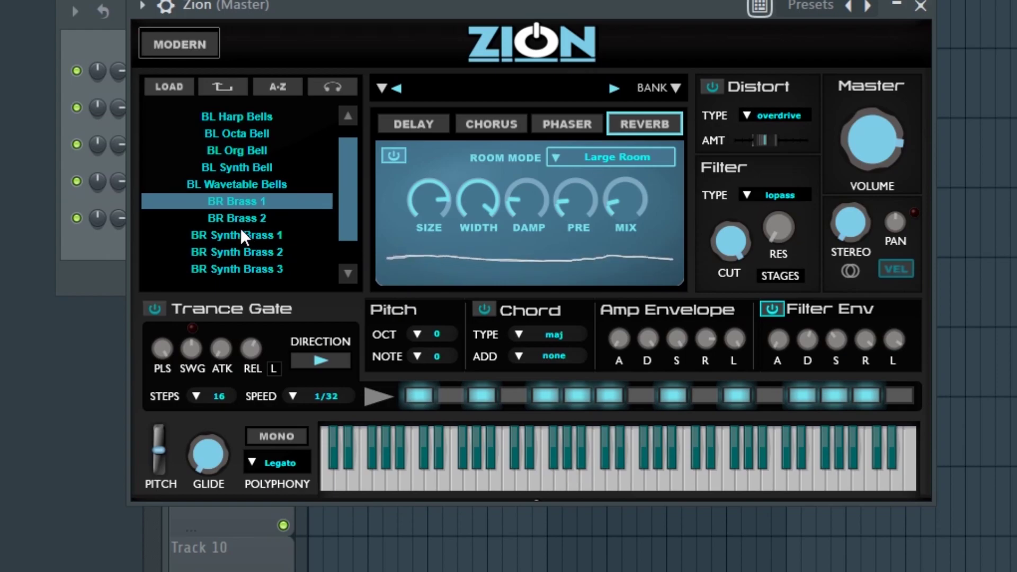
click(251, 218)
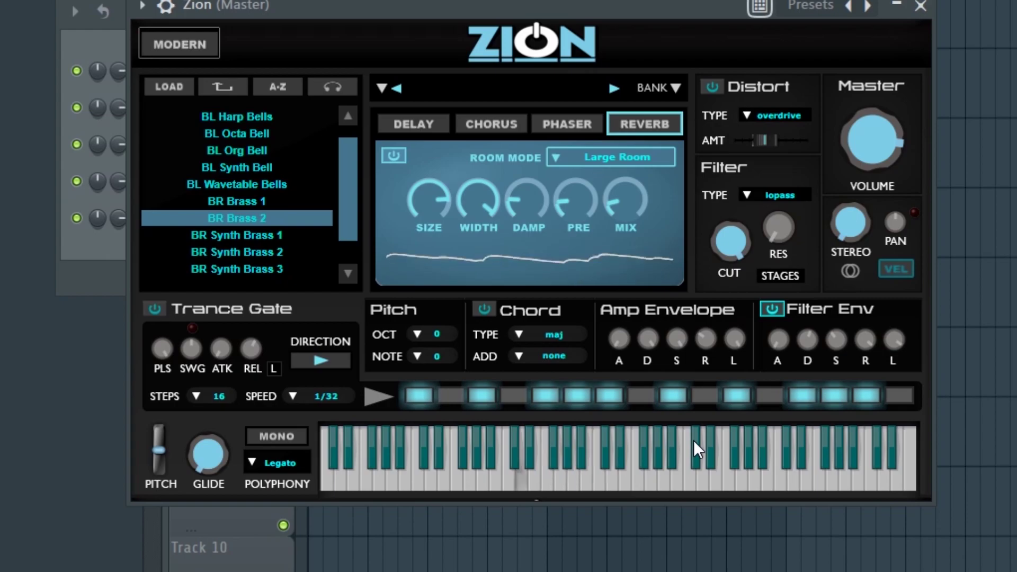
click(256, 233)
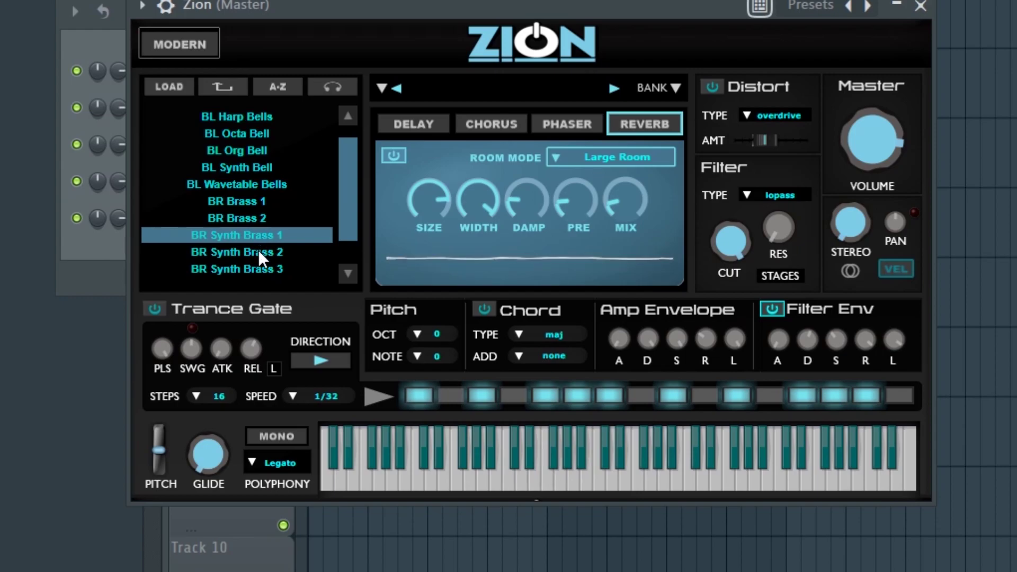
click(259, 250)
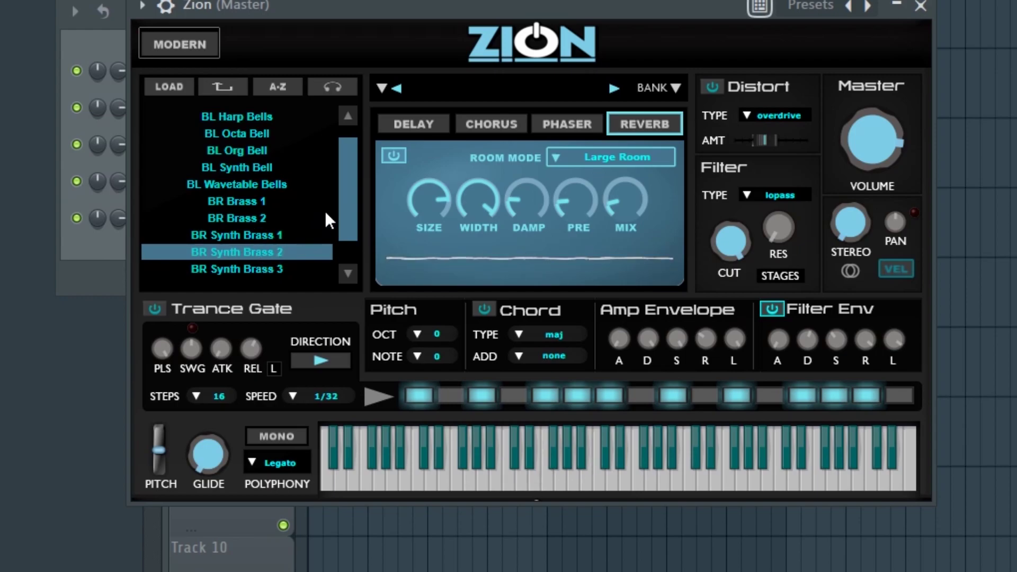
Audition the flute presets FL Fable, FL Pan Flute and FL Real Flute
scroll(347, 212, down, 2)
click(255, 212)
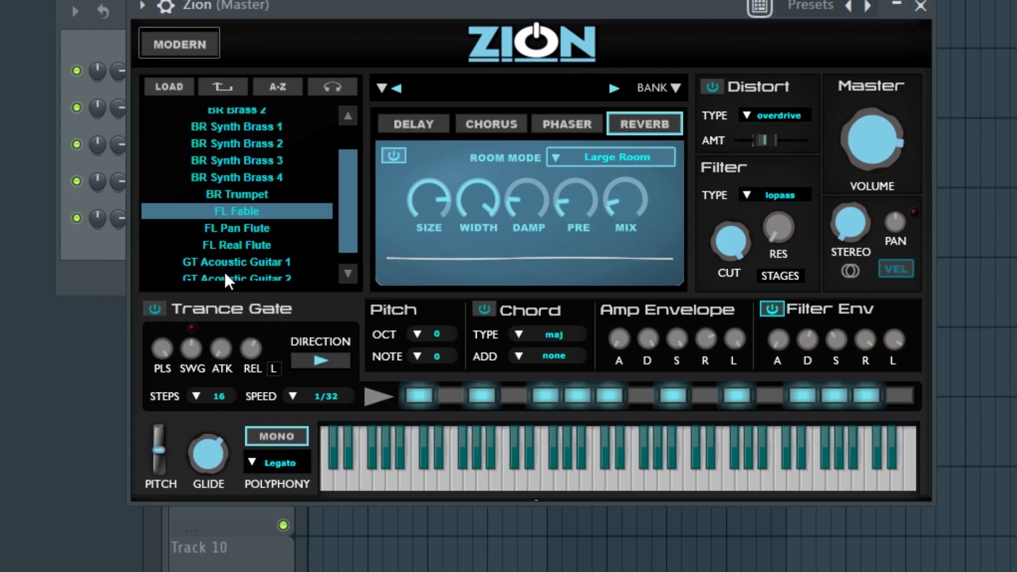
click(238, 232)
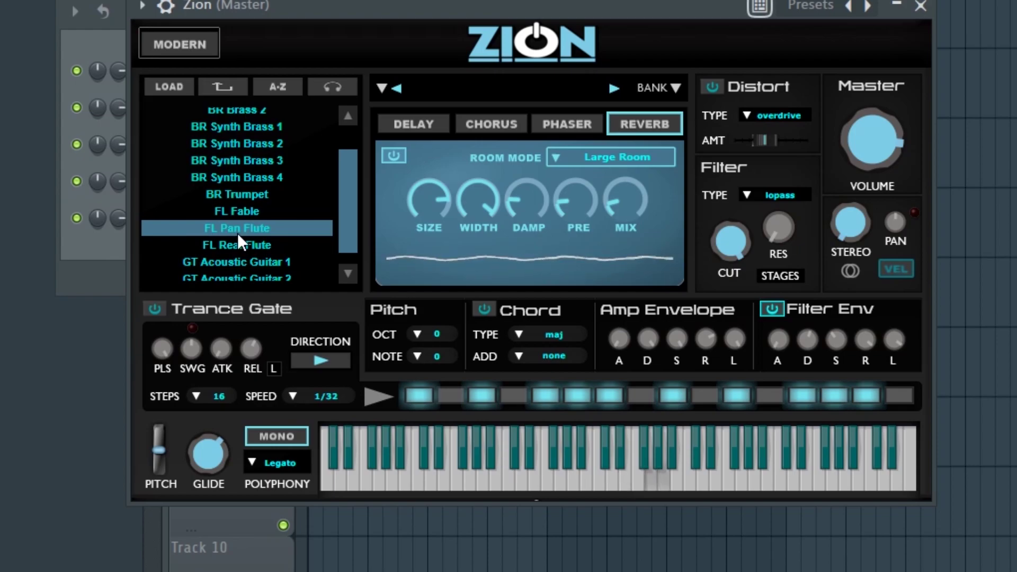
click(255, 246)
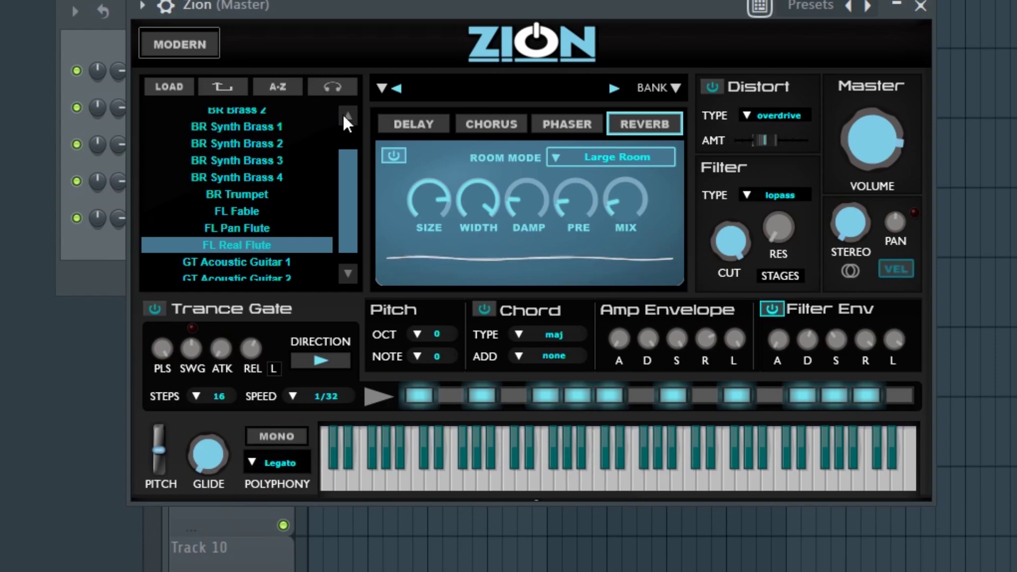
Audition the acoustic guitar presets GT Acoustic Guitar 1, GT Acoustic Guitar 2 and GT Acoustic Guitar 3
scroll(348, 174, down, 5)
click(263, 173)
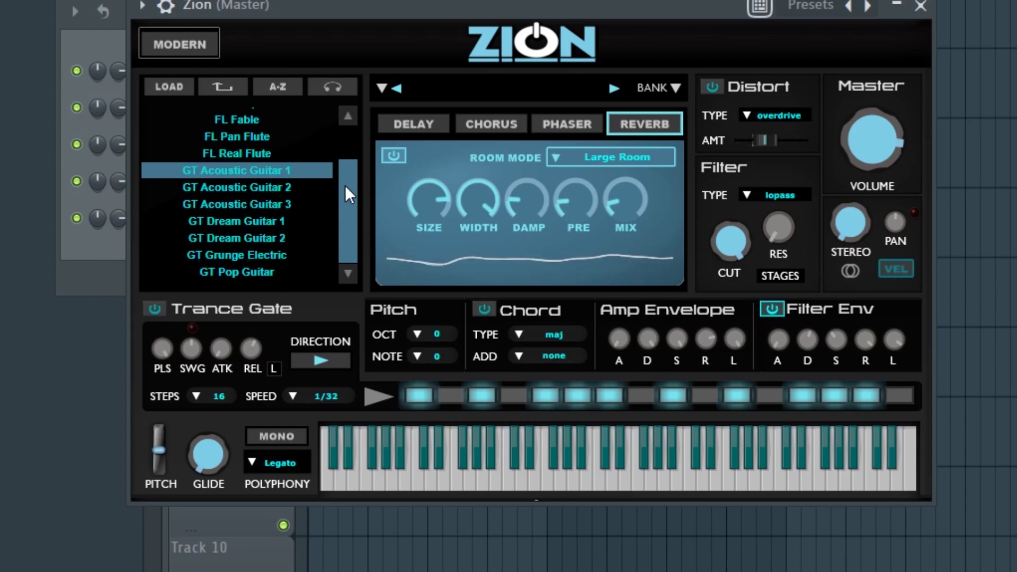
click(281, 188)
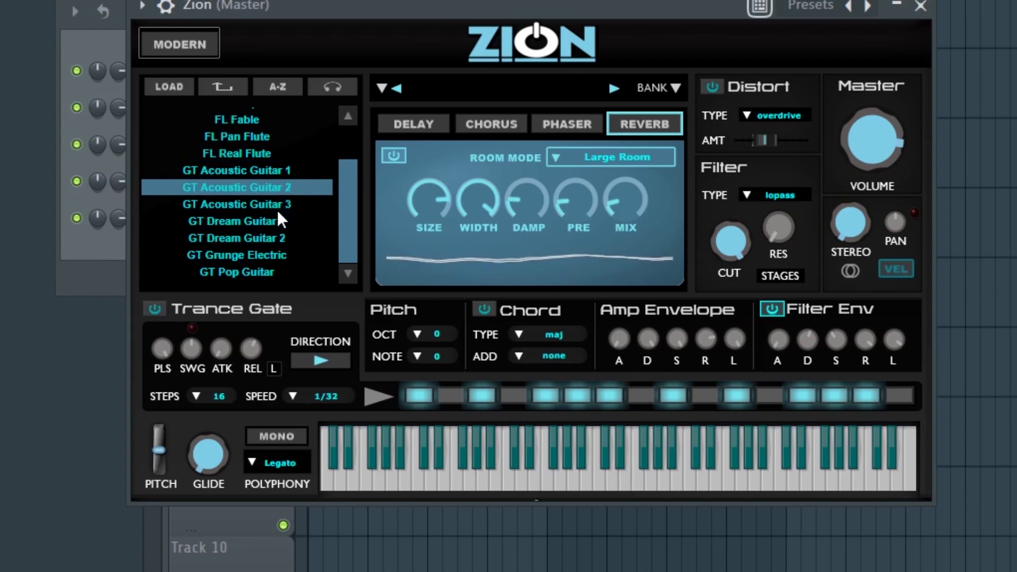
click(275, 206)
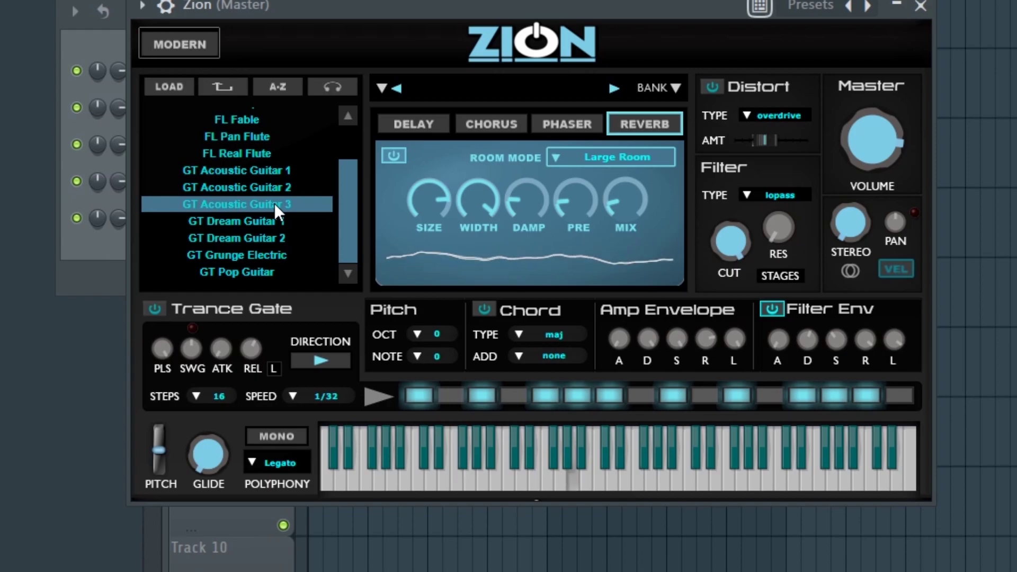
Audition the remaining guitar presets GT Dream Guitar 1, GT Dream Guitar 2, GT Grunge Electric and GT Pop Guitar
click(269, 224)
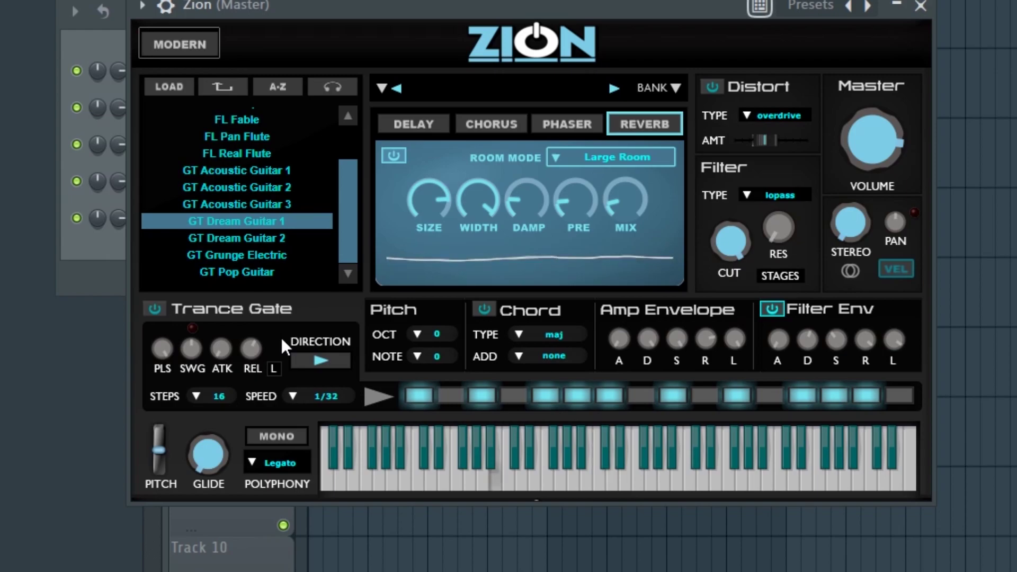
click(262, 239)
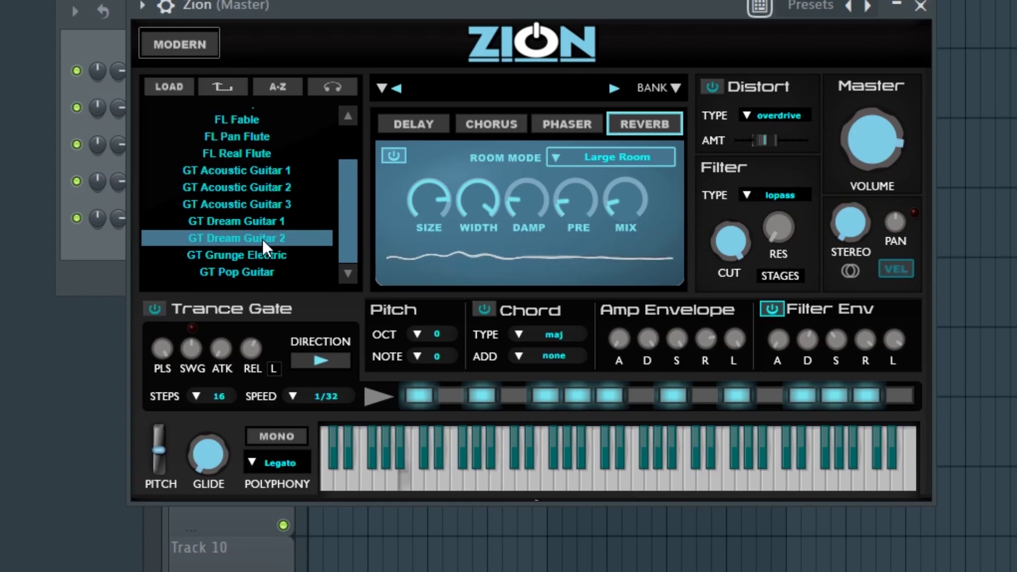
click(273, 255)
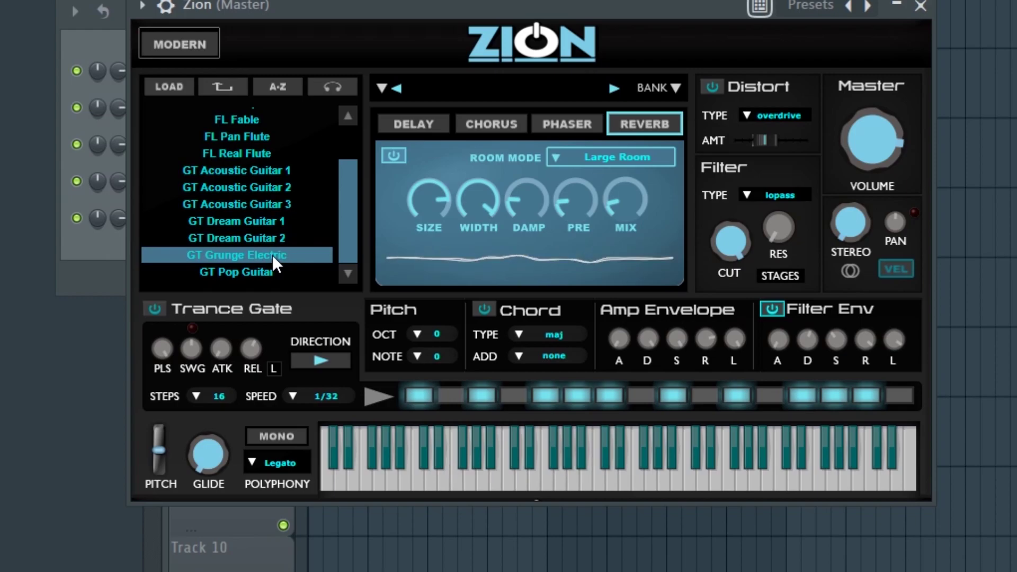
click(266, 273)
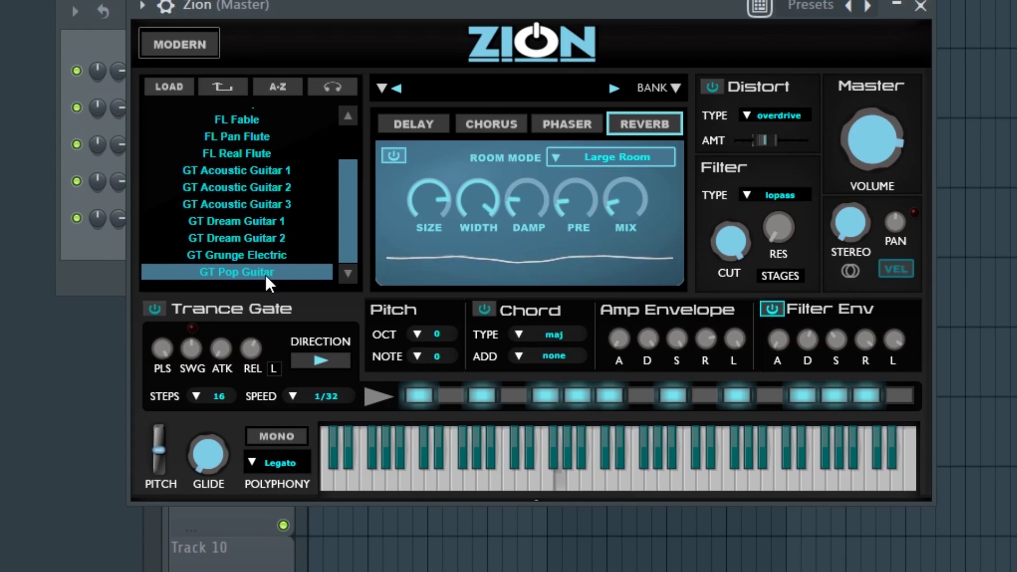
Switch to the folder of VO presets and audition VO Breathy, VO Bright Air, VO Caribbean and VO Classic Voice
click(231, 81)
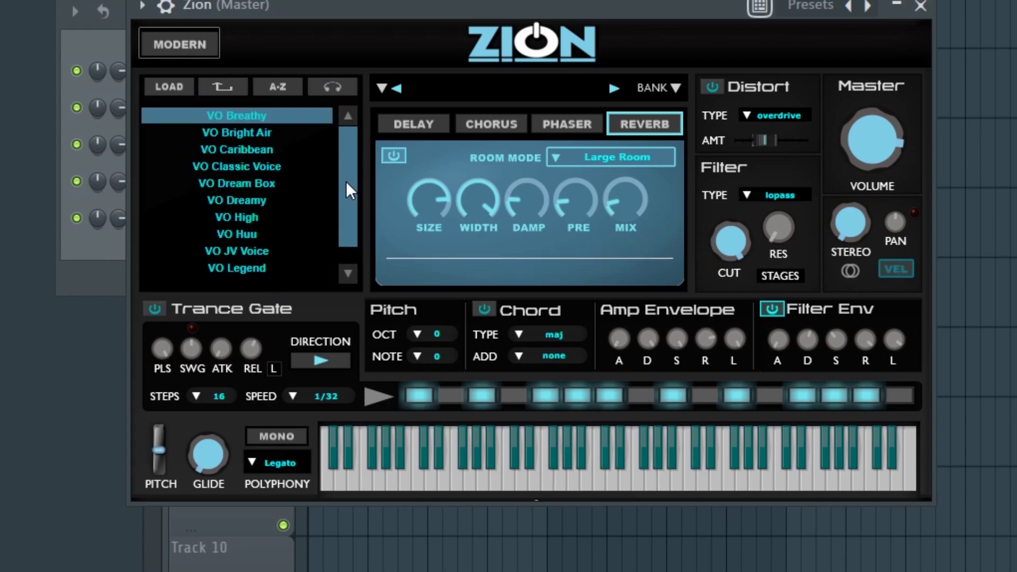
mouse_move(345, 182)
mouse_down()
mouse_move(348, 198)
mouse_move(349, 166)
mouse_up()
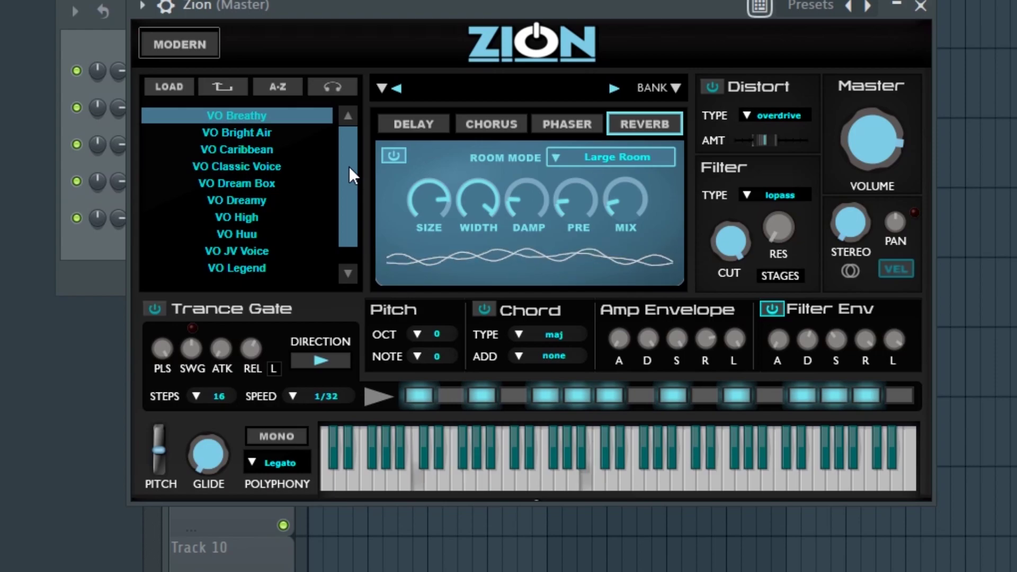
click(267, 132)
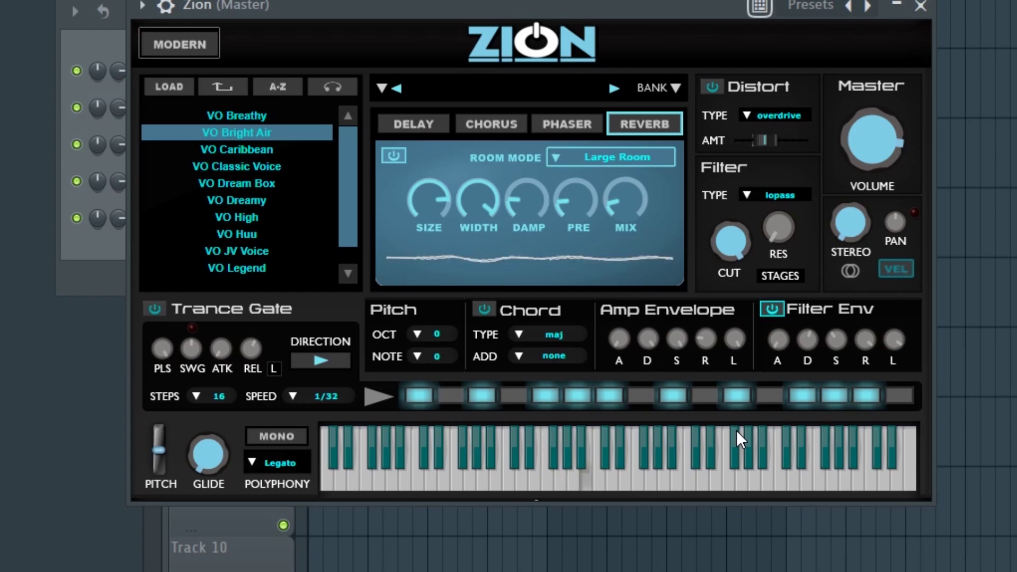
click(239, 149)
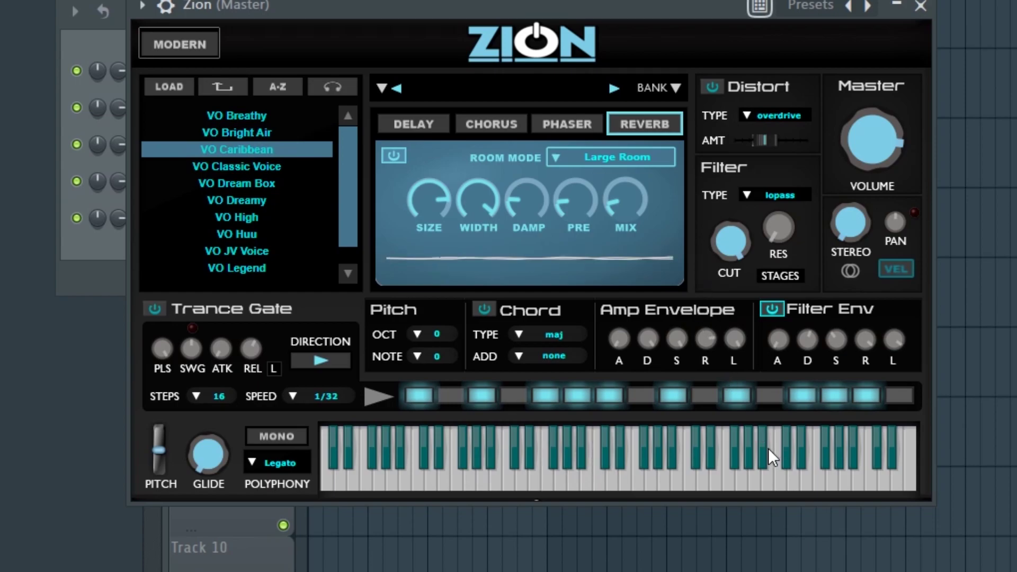
click(278, 168)
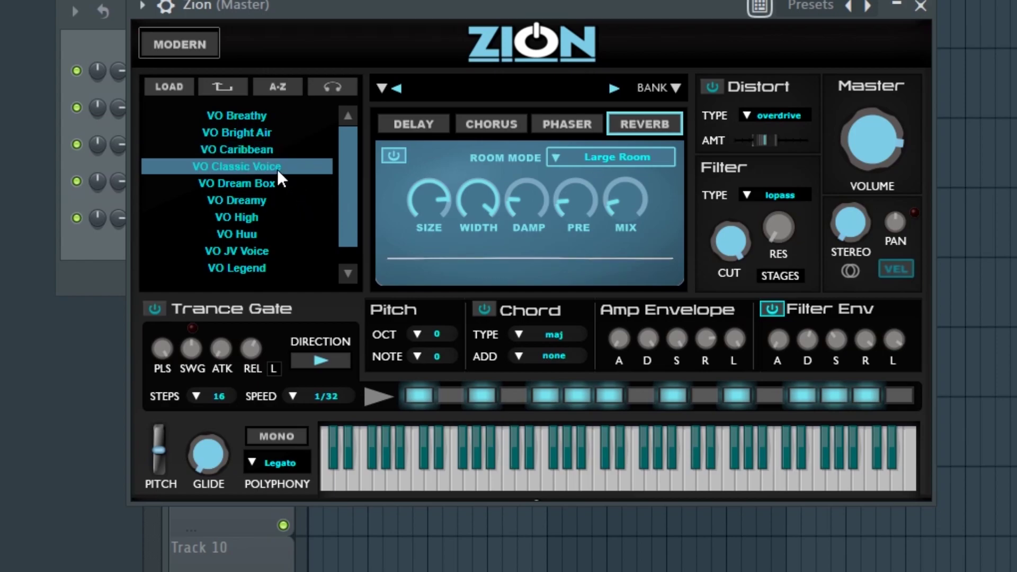
Lower the amp envelope's release and audition the presets VO Dream Box and VO Bright Air
drag(707, 340, 717, 444)
click(270, 181)
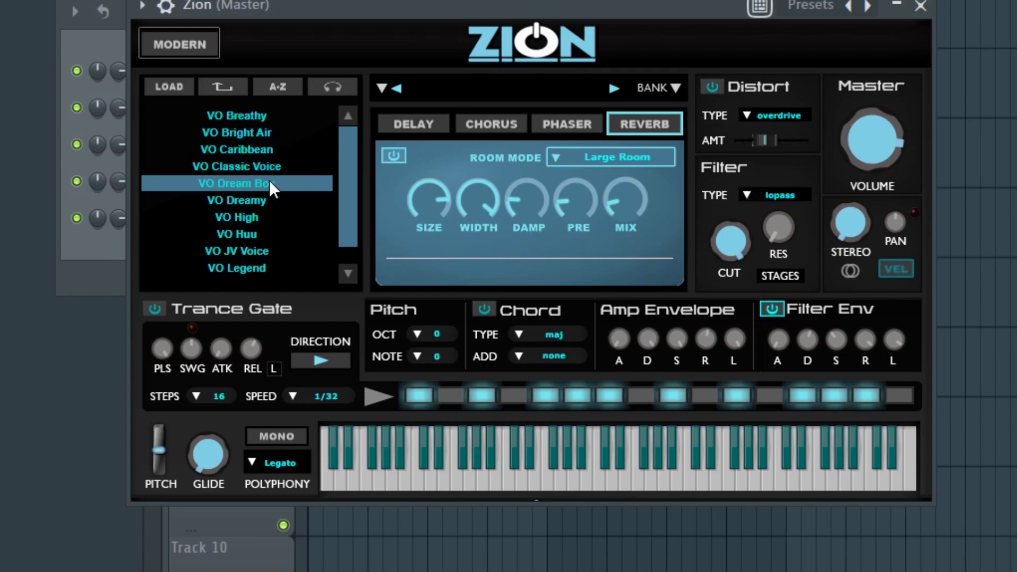
click(262, 134)
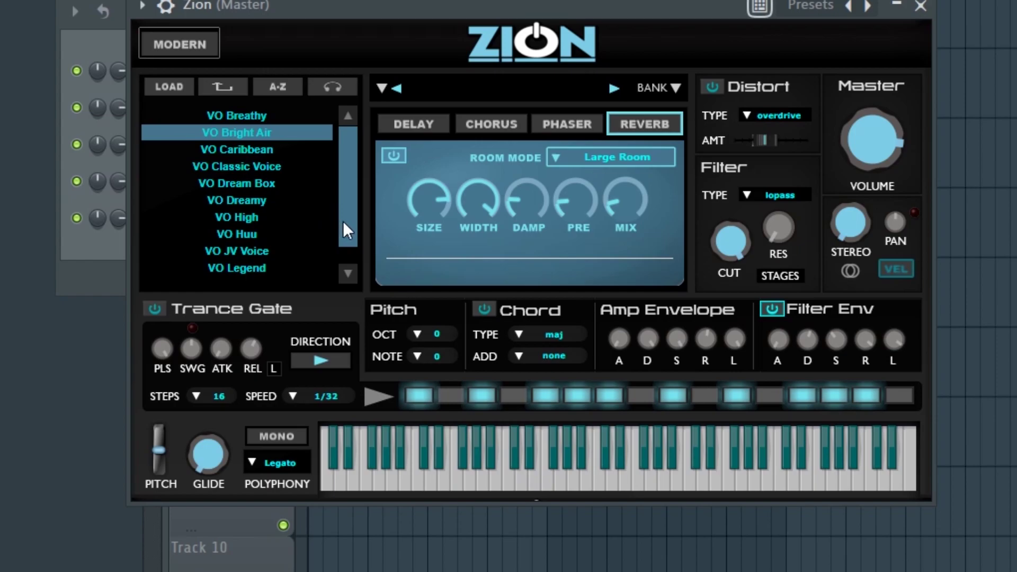
Switch on the trance gate and audition the presets VO Legend and VO Outside World
click(154, 309)
click(265, 268)
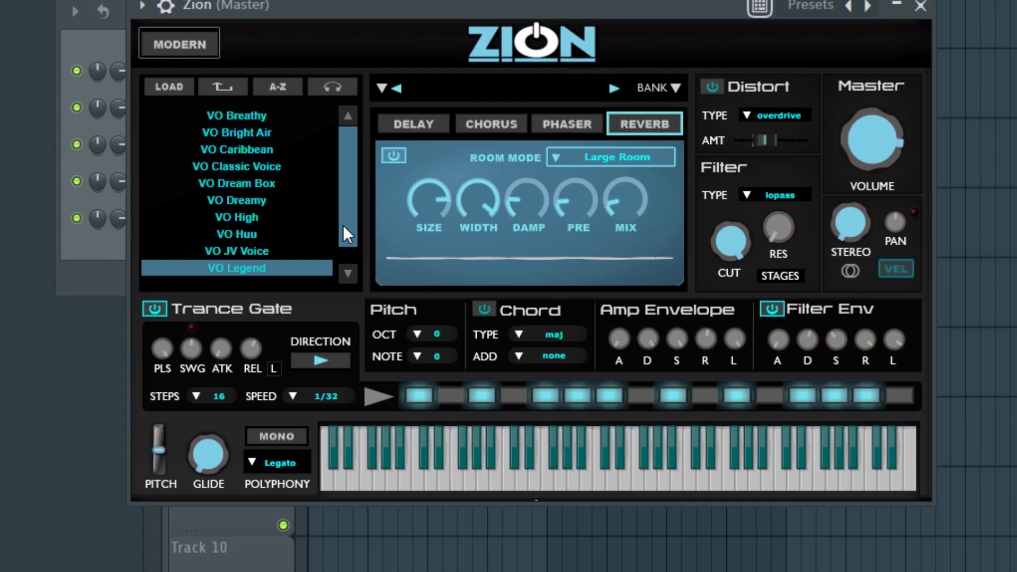
drag(343, 227, 280, 236)
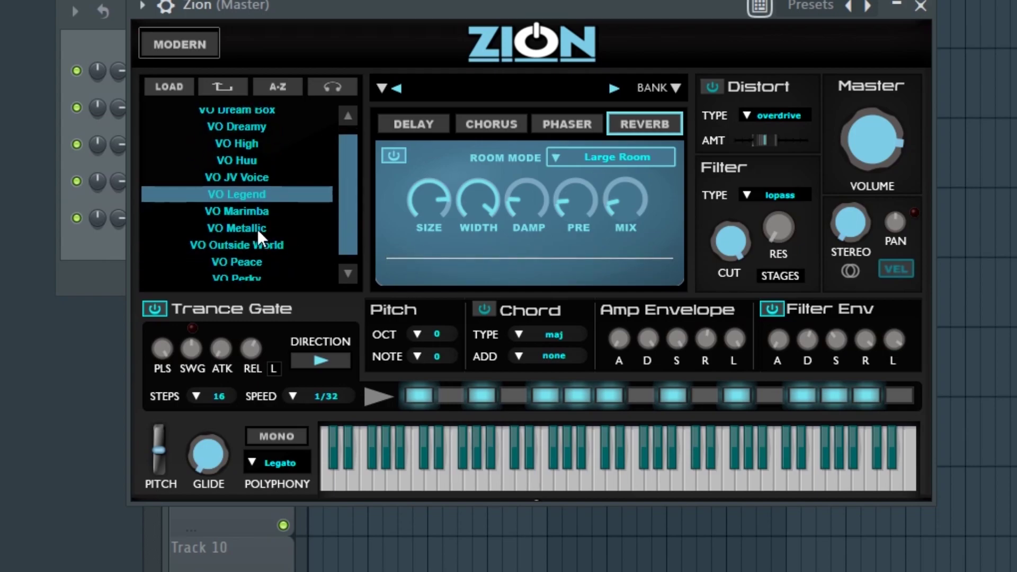
click(255, 241)
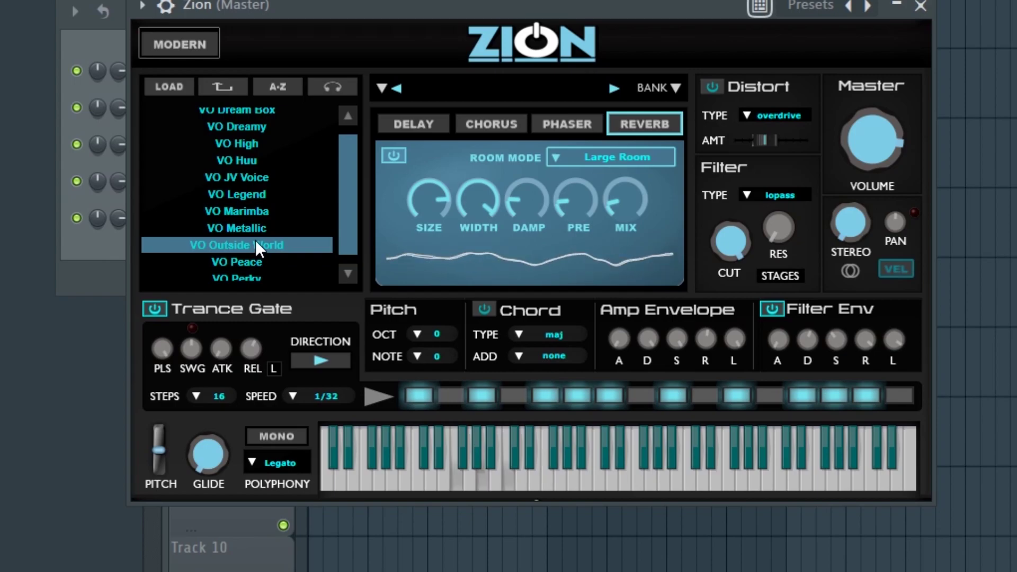
Switch off the trance gate and audition the presets VO Peace, VO Reverse, VO United and VO Virtuosity
drag(348, 211, 348, 218)
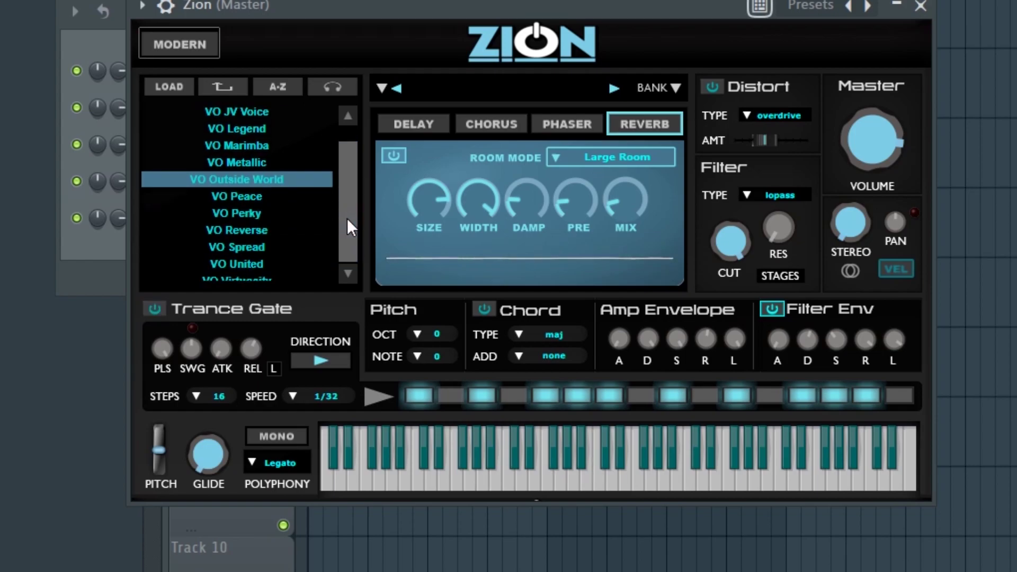
click(247, 198)
click(244, 230)
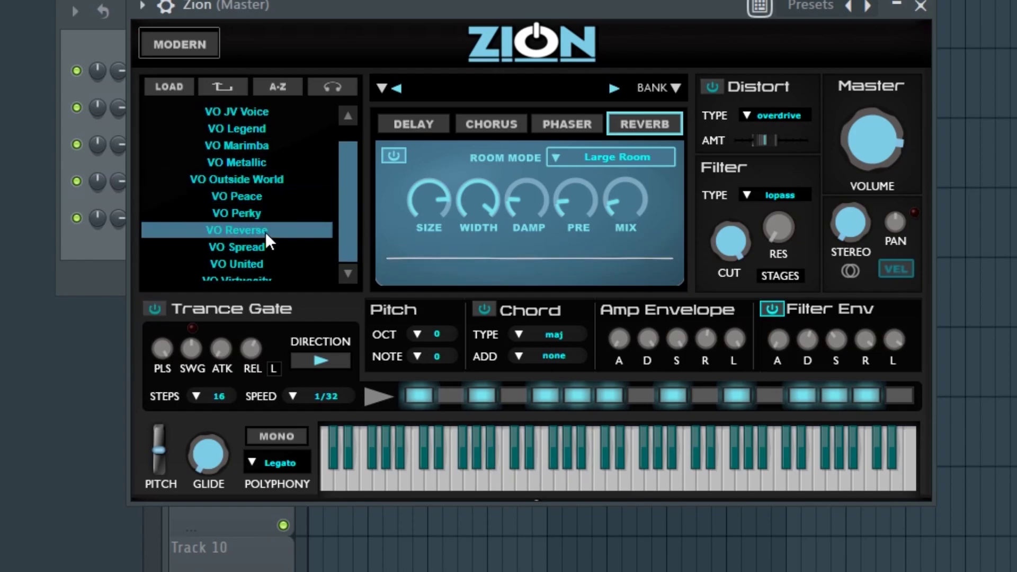
drag(348, 216, 347, 217)
click(265, 254)
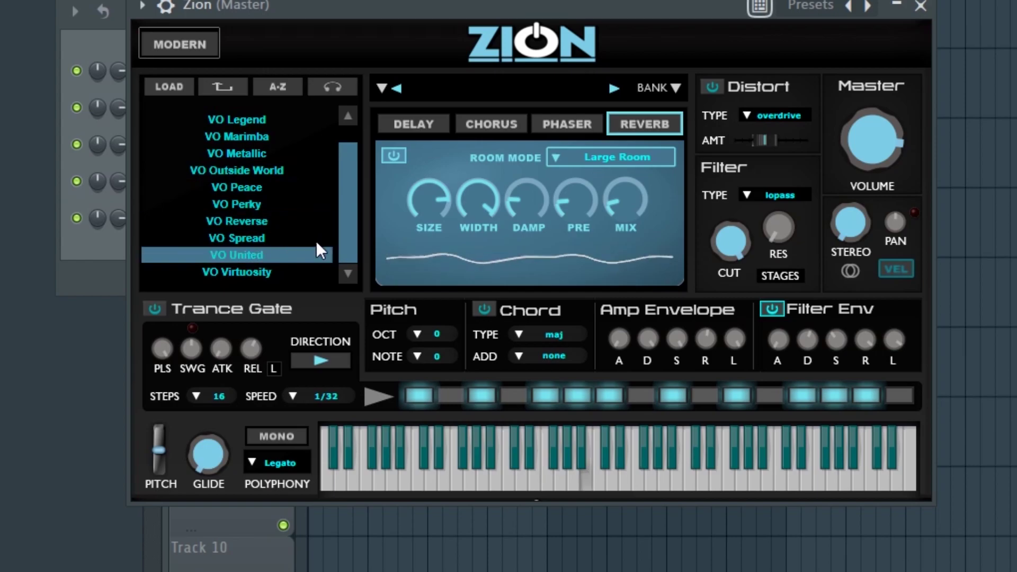
click(265, 271)
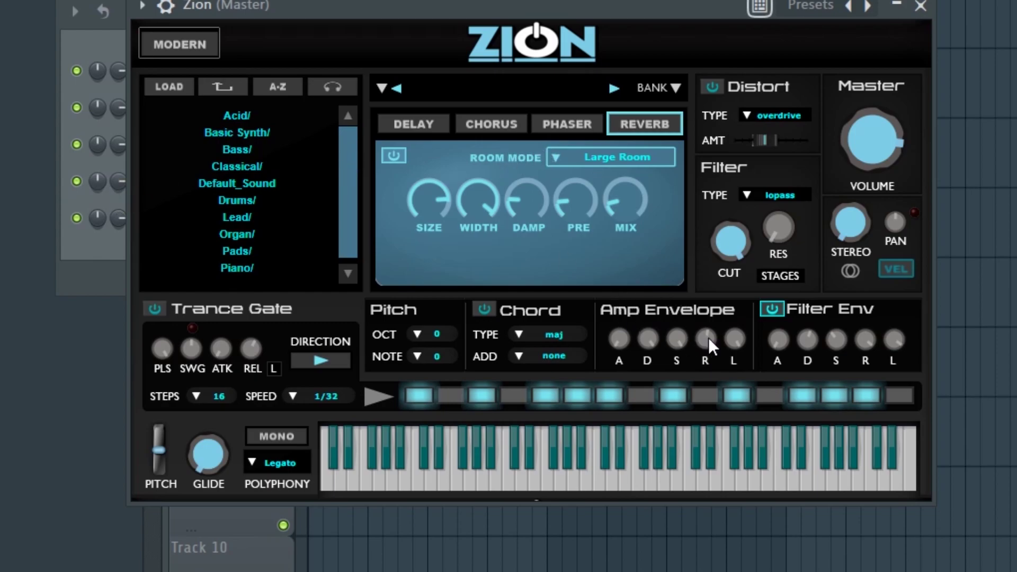
Open the Lead folder and audition the presets LD Supersaw 04, LD Supersaw 05, LD Supersaw 06 and LD Supersaw 07
click(238, 218)
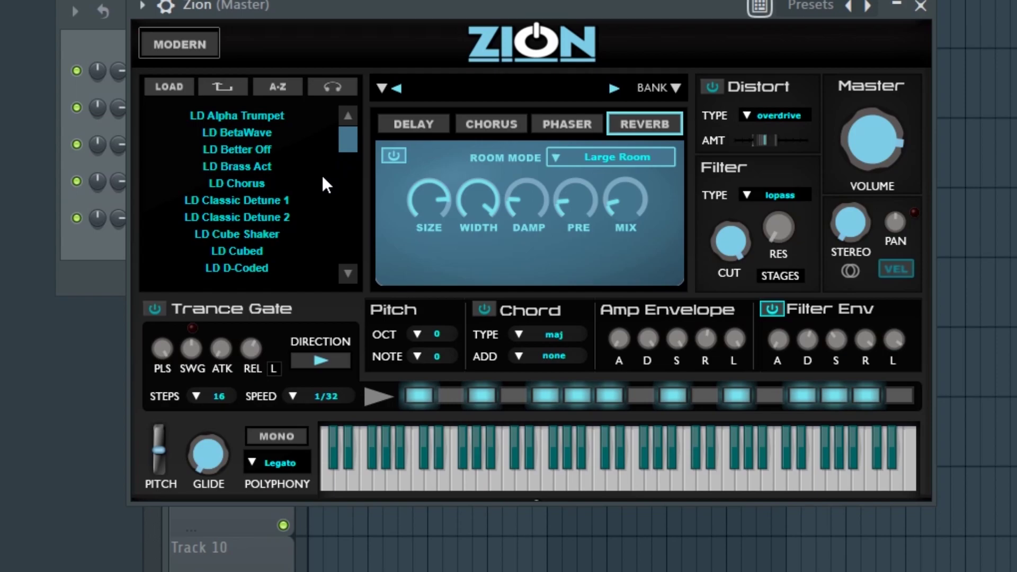
drag(348, 144, 349, 225)
click(282, 194)
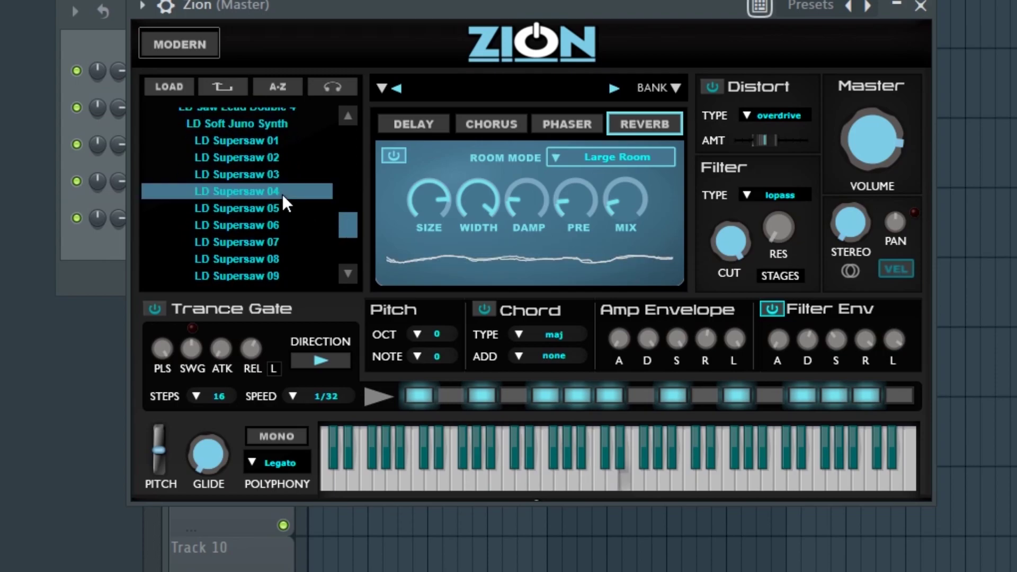
click(275, 209)
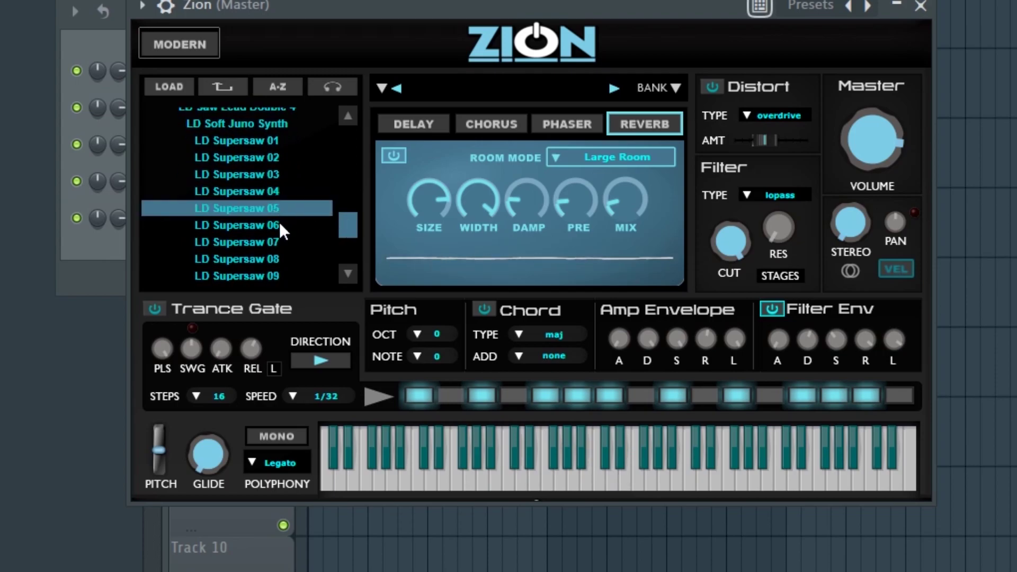
click(279, 223)
click(273, 243)
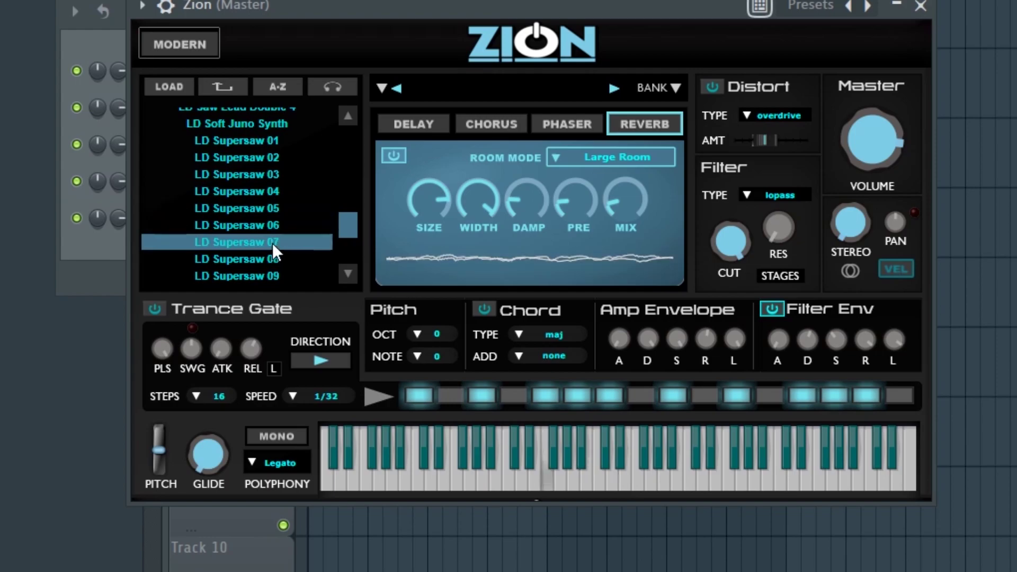
Audition the presets LD Supersaw 05 and LD Saw Lead Double 1, 2, 3 and 4
click(272, 209)
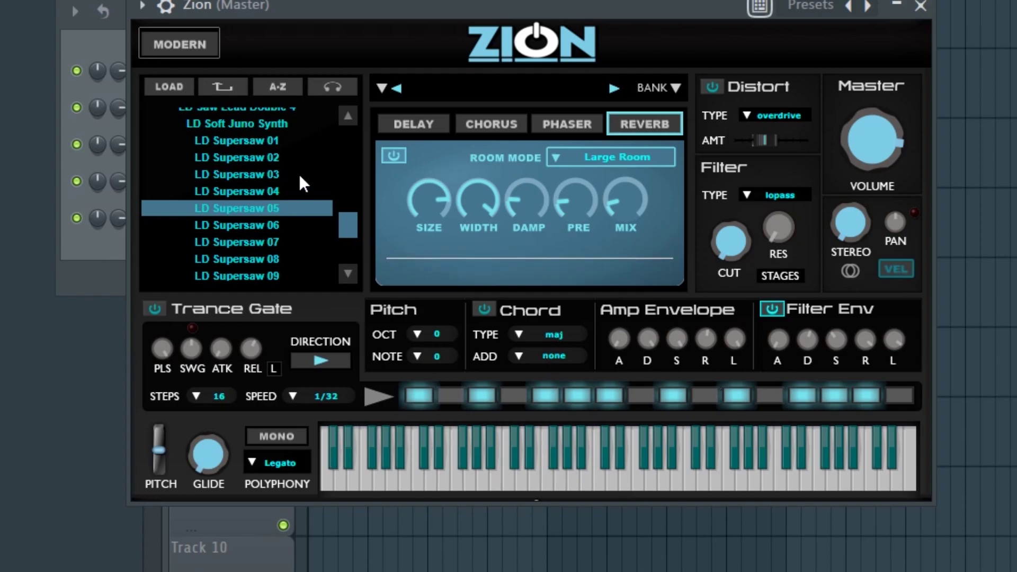
mouse_move(346, 230)
mouse_down()
mouse_move(353, 225)
mouse_move(342, 210)
mouse_up()
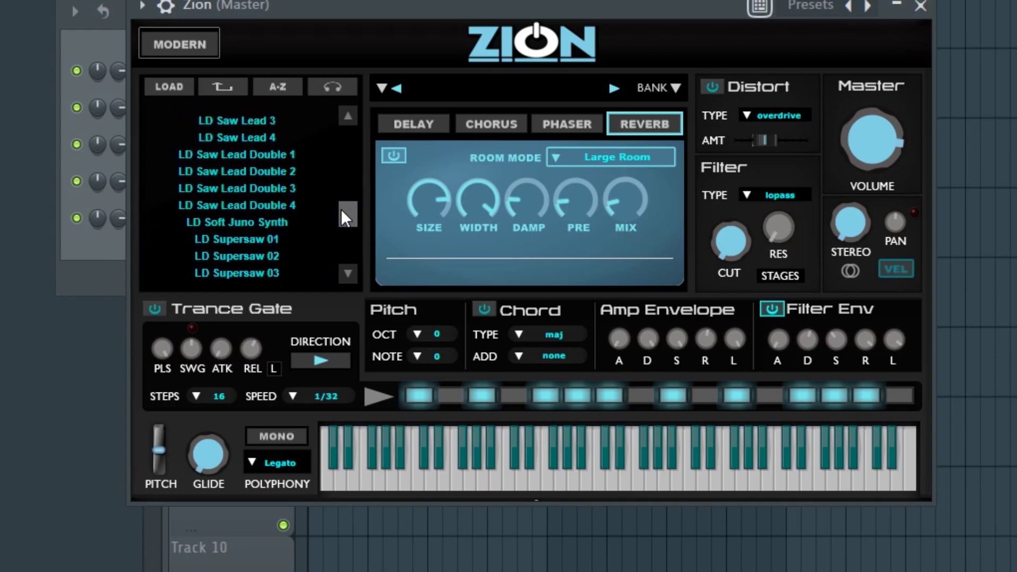
click(265, 154)
click(265, 170)
click(271, 186)
click(269, 204)
Audition the presets LD Alpha Trumpet, LD BetaWave and LD Better Off at the start of the Lead folder
drag(345, 211, 349, 134)
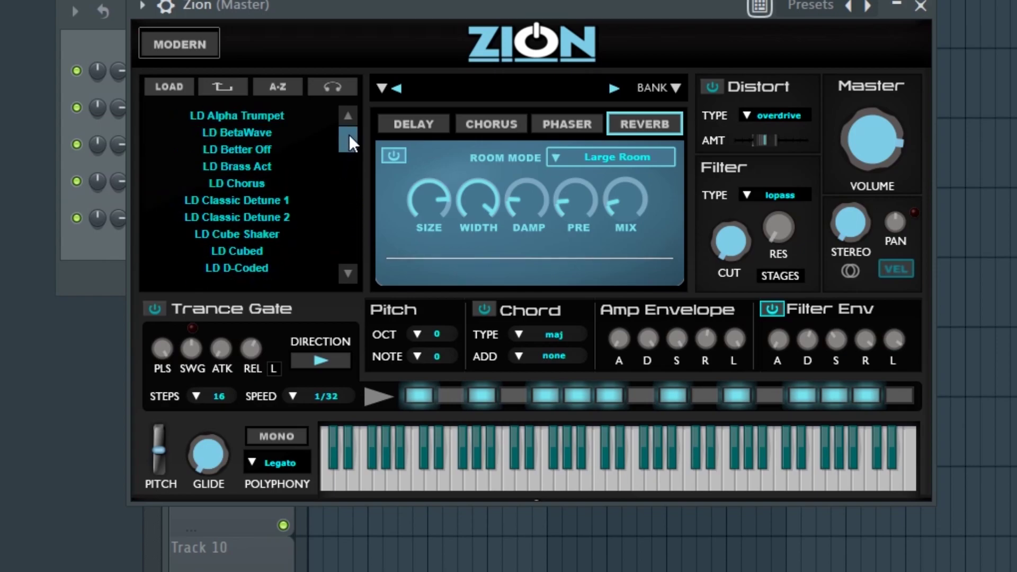
click(284, 116)
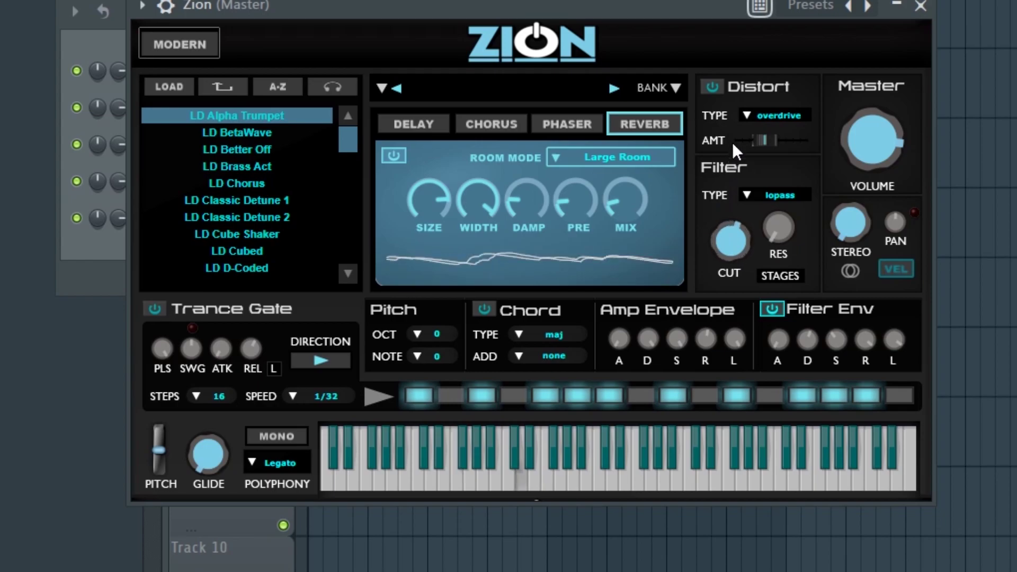
click(225, 131)
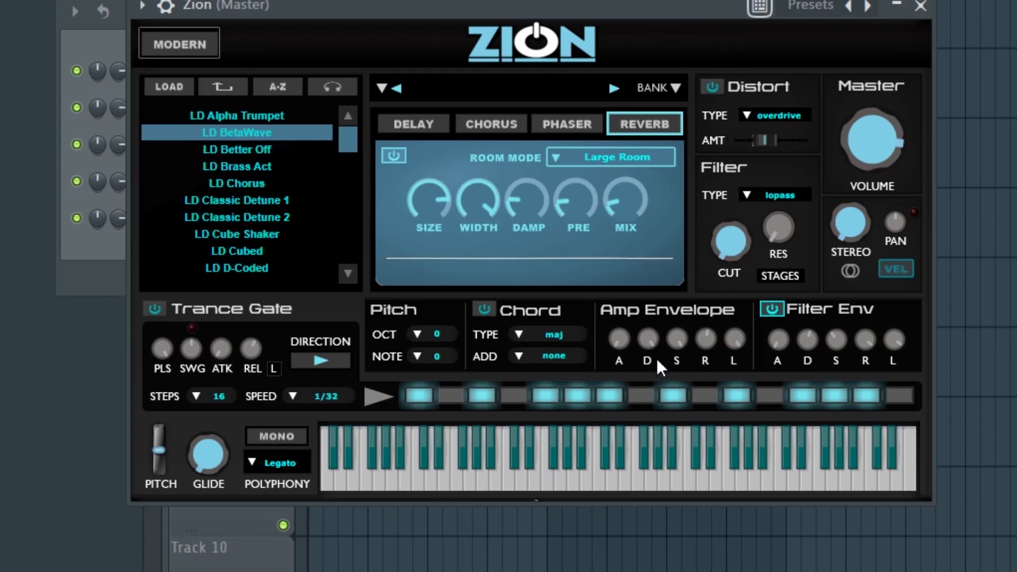
click(274, 152)
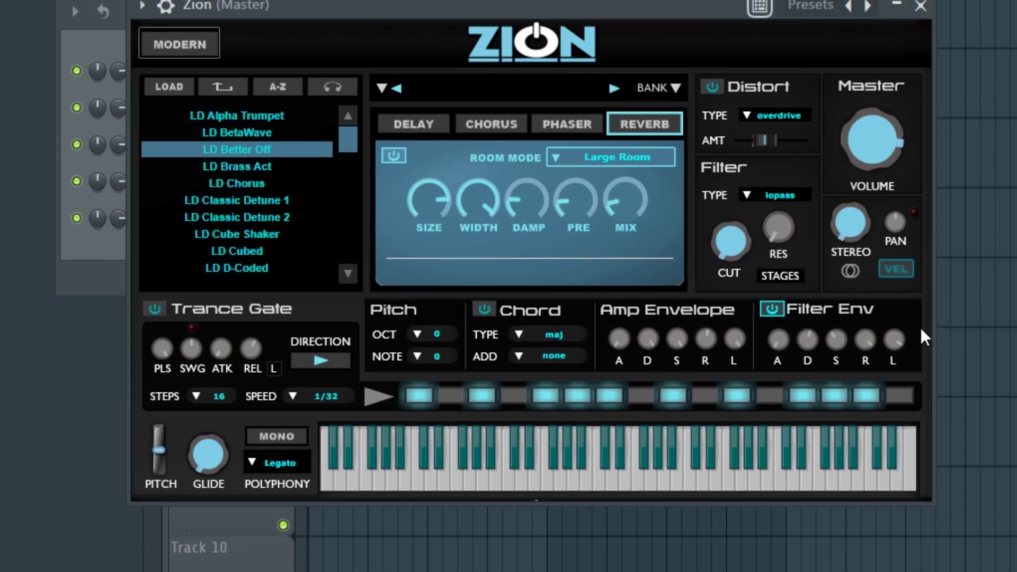
click(772, 306)
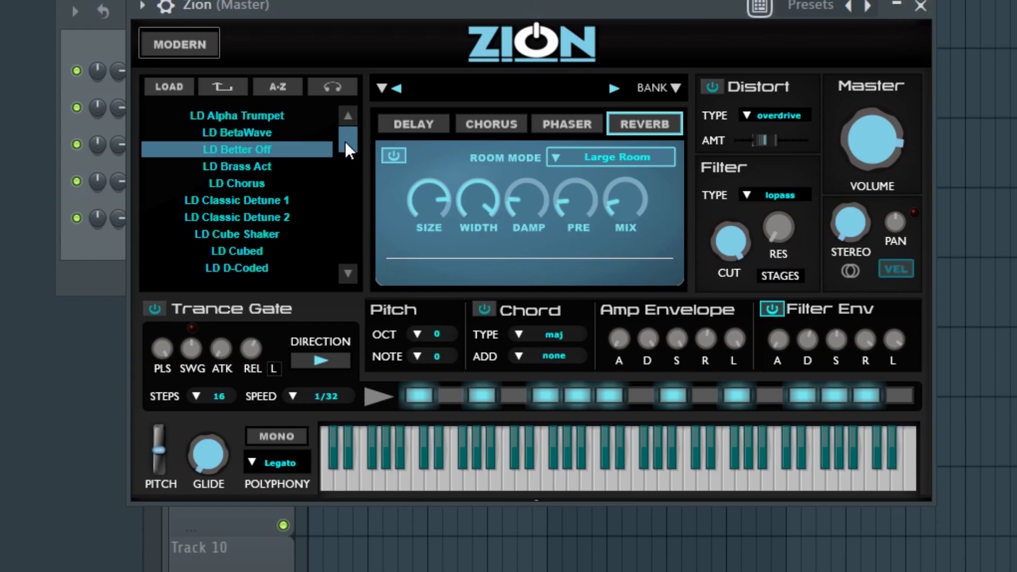
Open the Piano folder and audition the preset PN 90s Dance Anthem
click(223, 86)
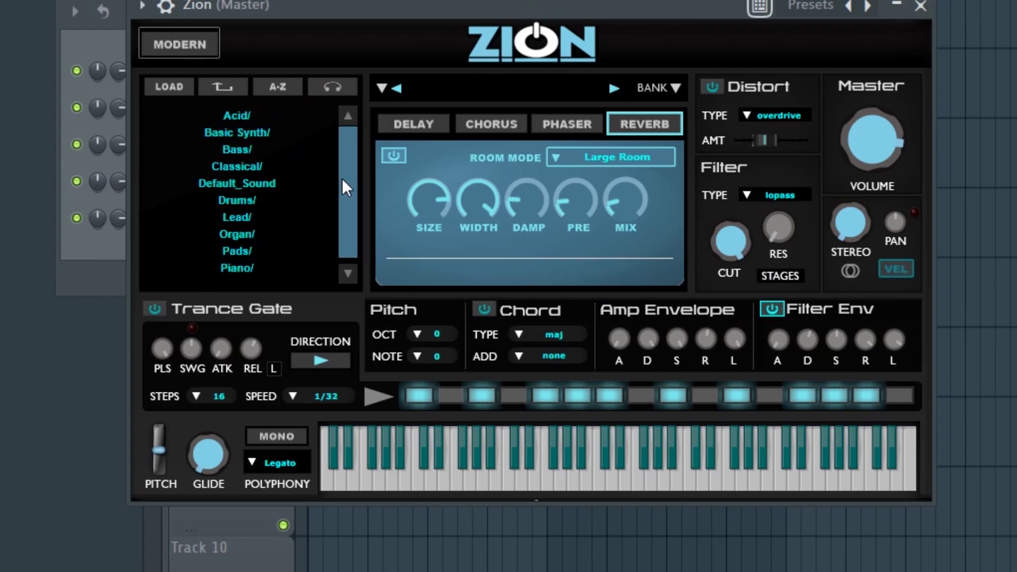
scroll(344, 186, down, 3)
click(224, 222)
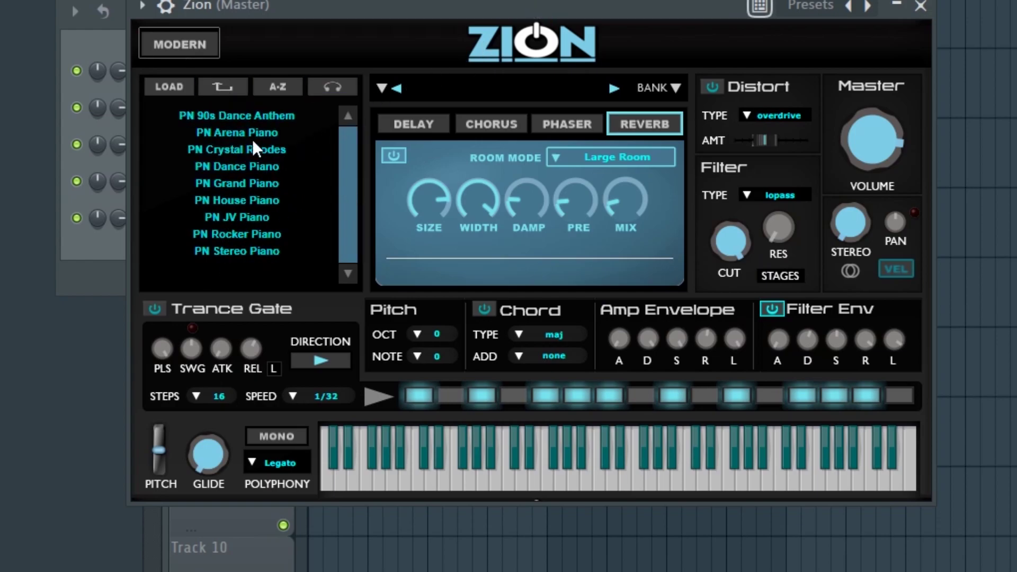
click(258, 117)
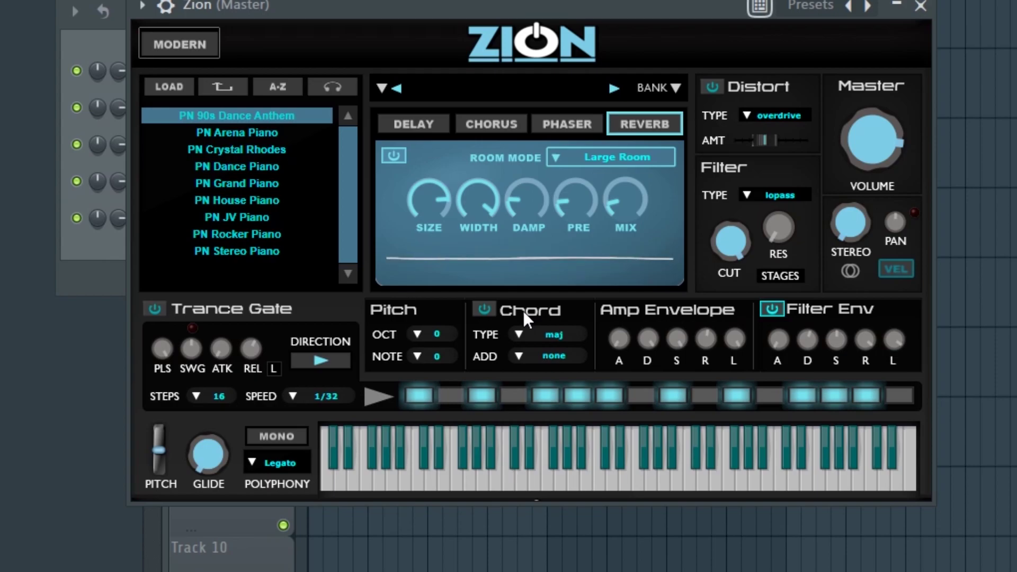
Compare the piano preset with the Chord section switched on and off, leaving it off
click(482, 307)
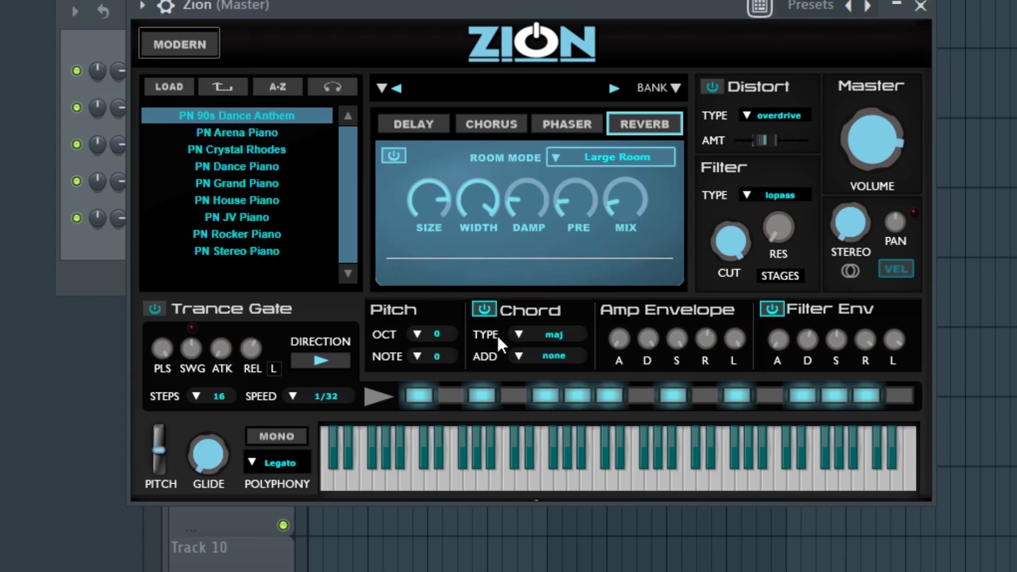
click(484, 310)
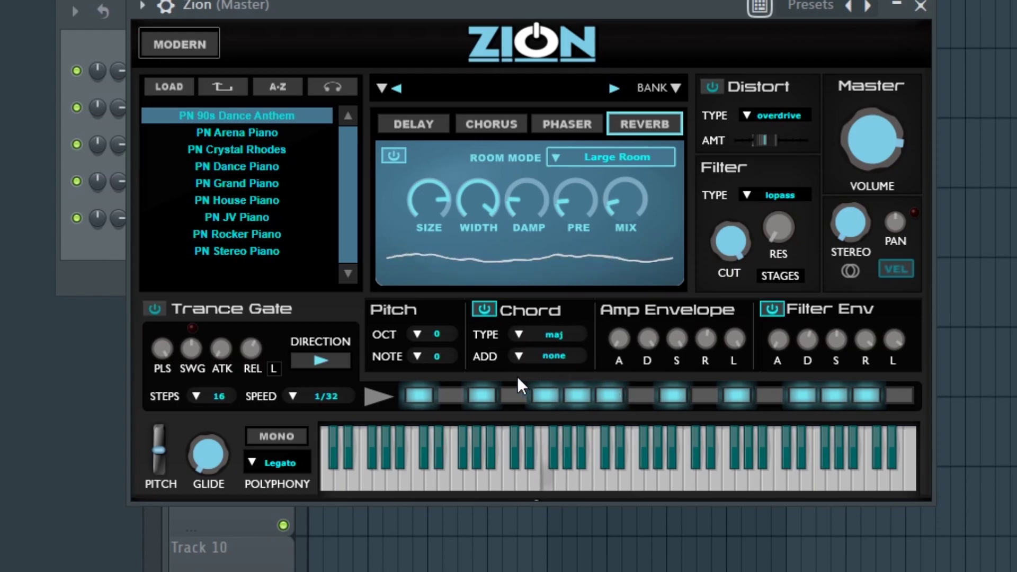
click(483, 312)
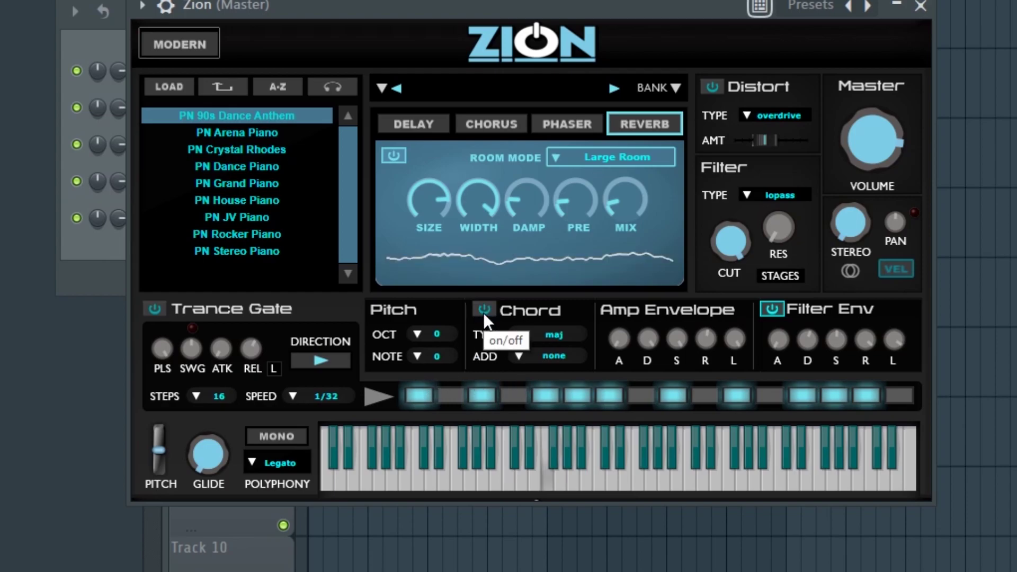
click(483, 313)
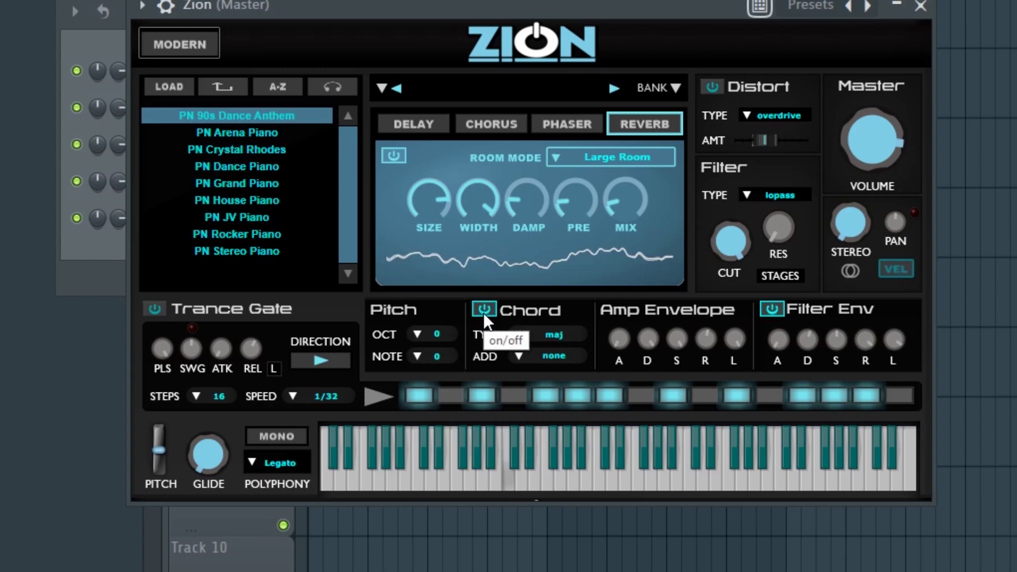
click(483, 312)
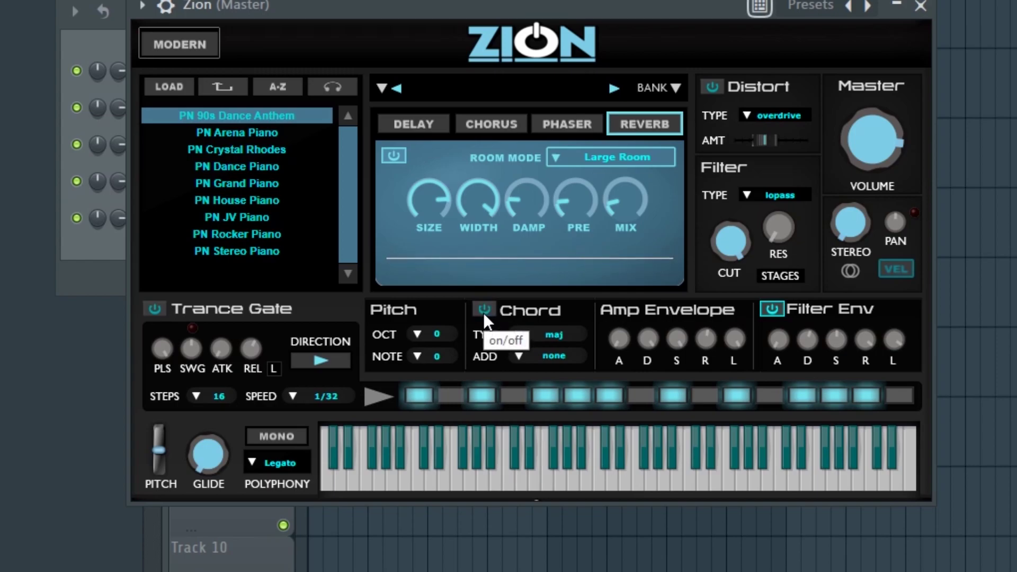
Try the min chord type with the Chord section switched on, and set the type back to maj
click(519, 334)
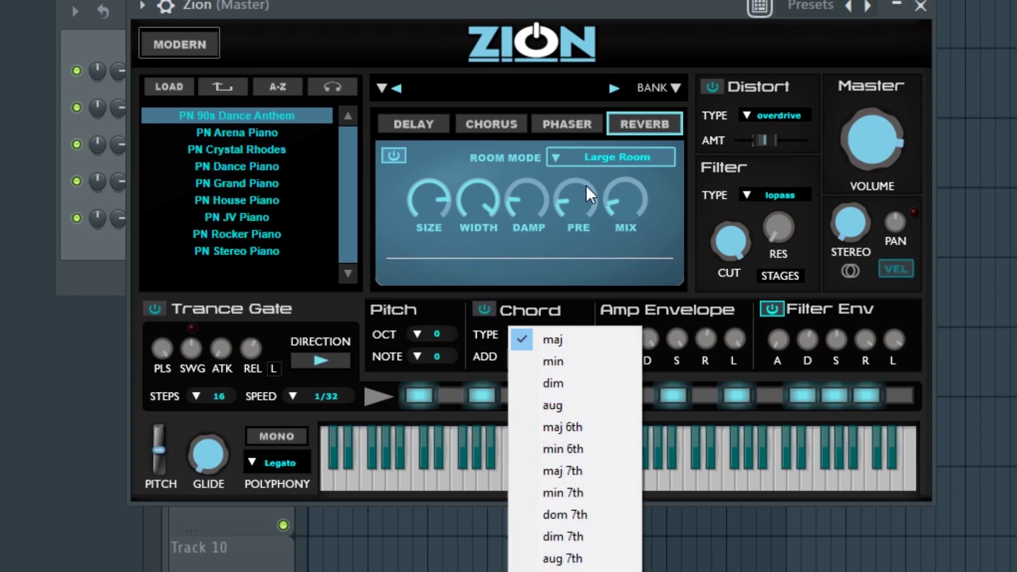
click(559, 358)
click(481, 309)
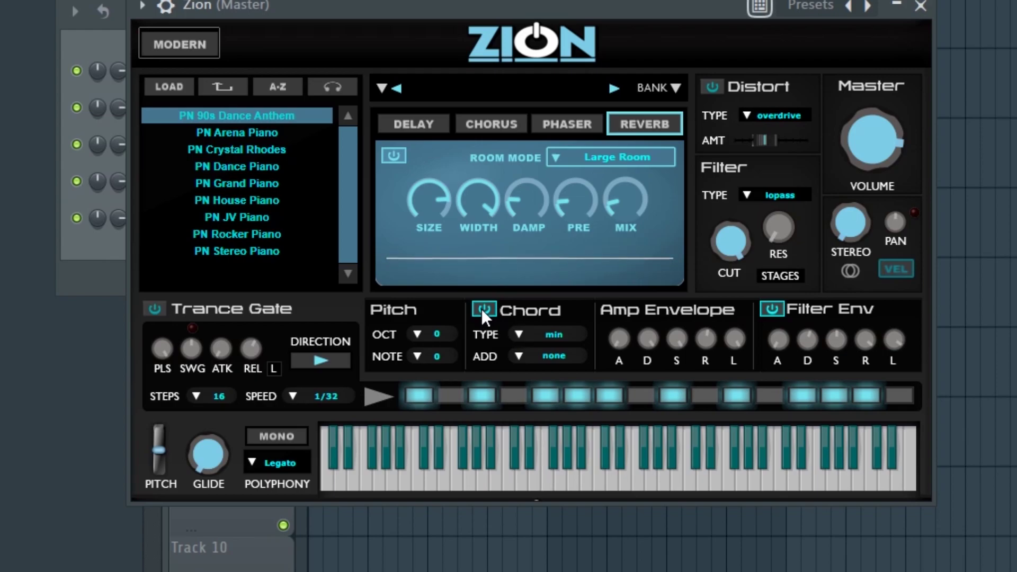
click(484, 308)
click(516, 334)
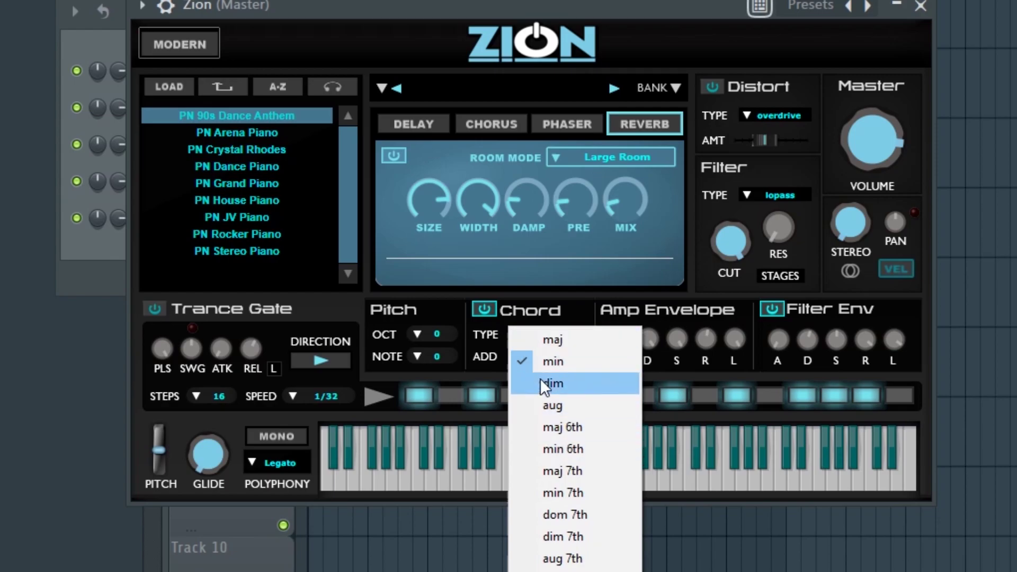
click(557, 339)
Try the chord add options up+12, up+4 and up+7, reset the option to none and switch the Chord section off
click(519, 352)
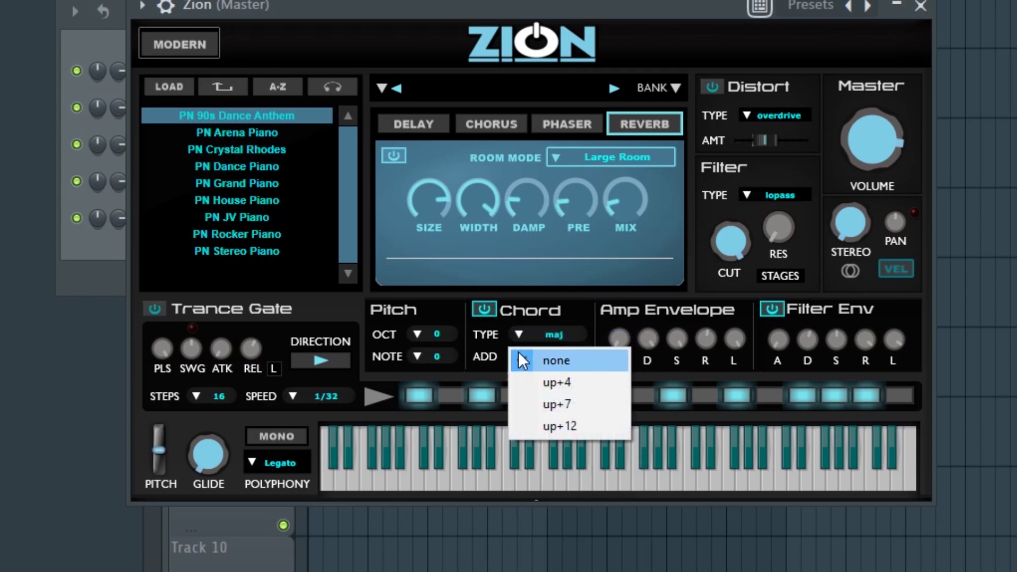
click(582, 427)
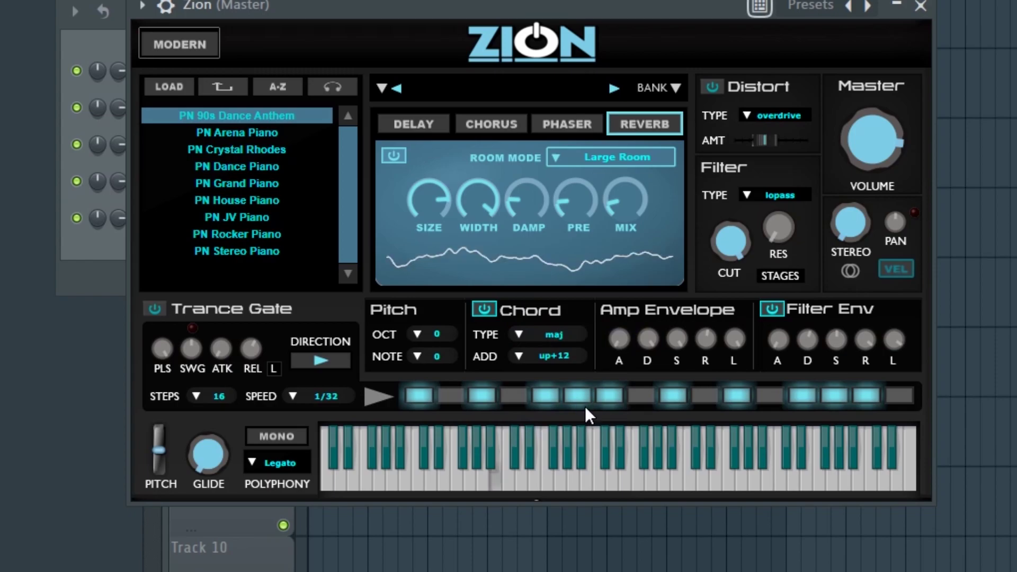
click(518, 357)
click(518, 359)
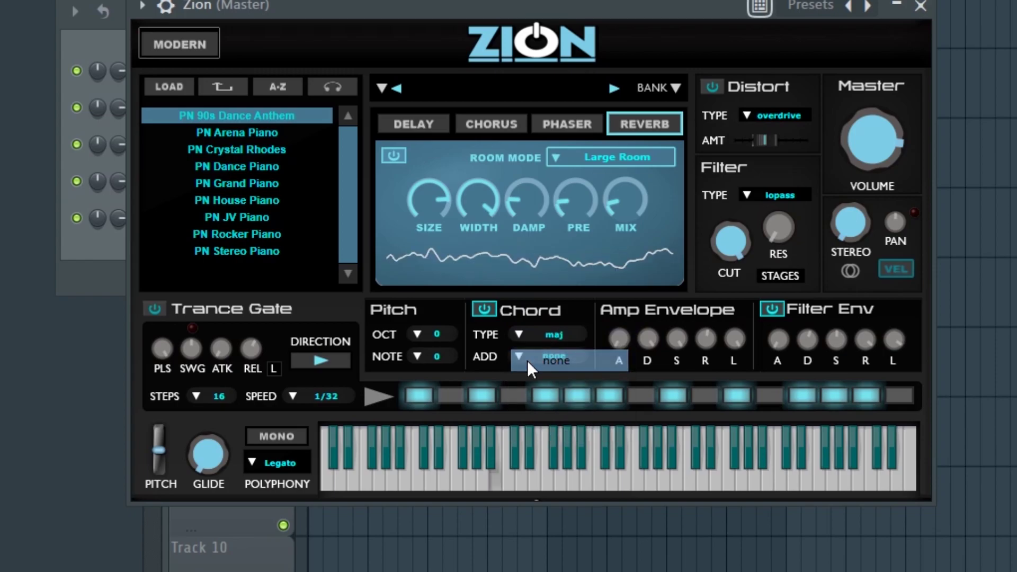
click(517, 358)
click(534, 380)
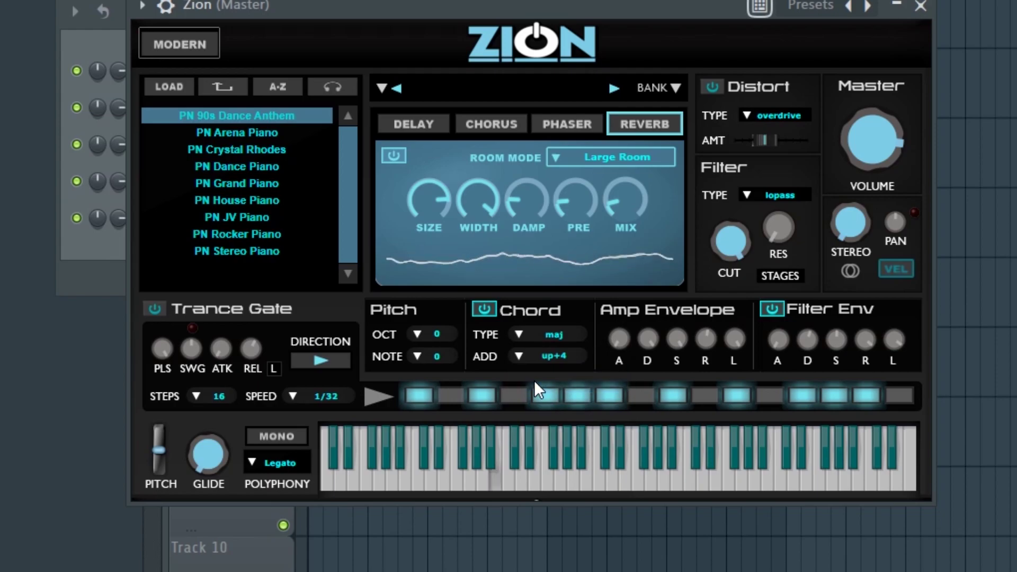
click(520, 354)
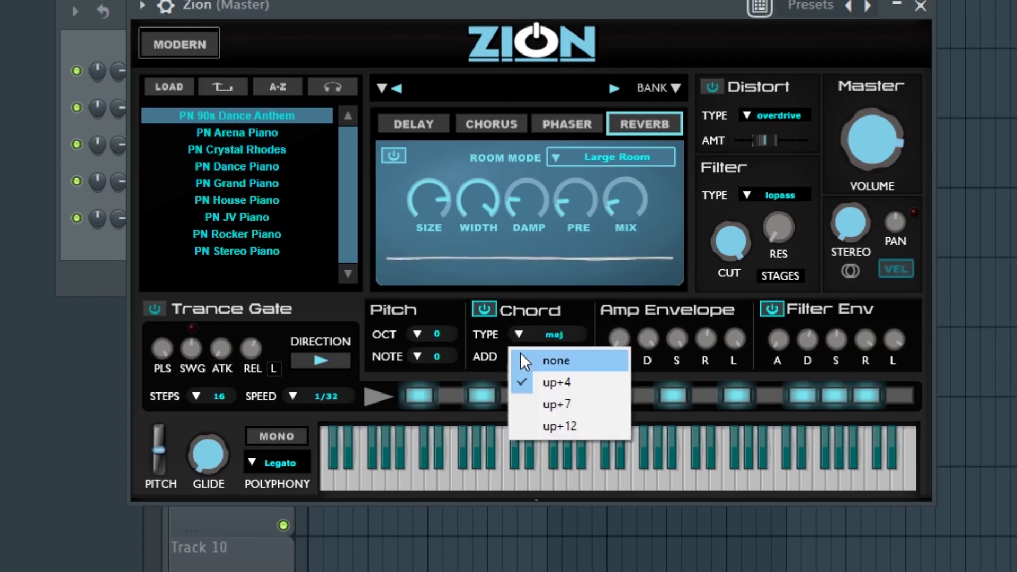
click(551, 404)
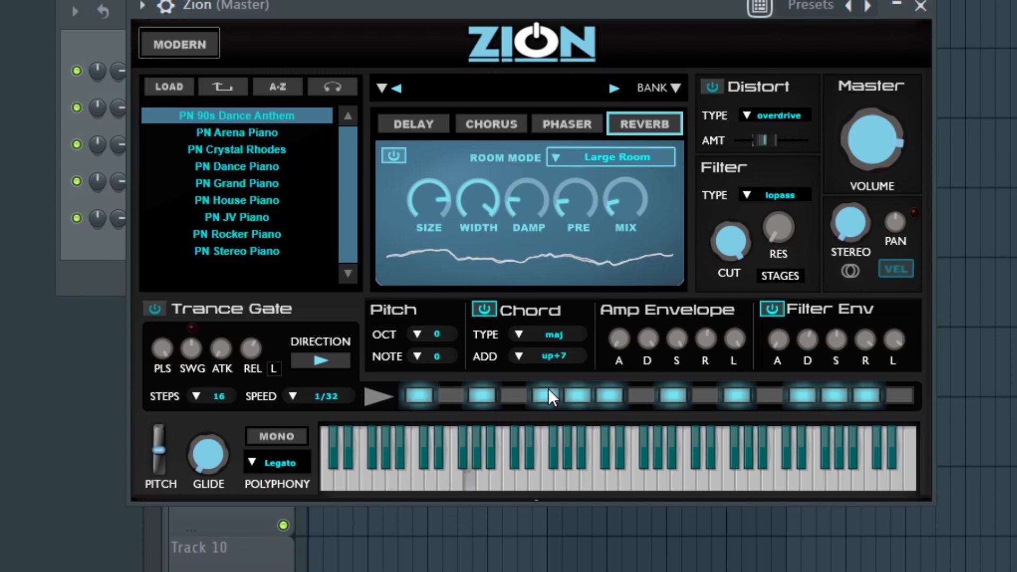
click(521, 356)
click(534, 361)
click(492, 311)
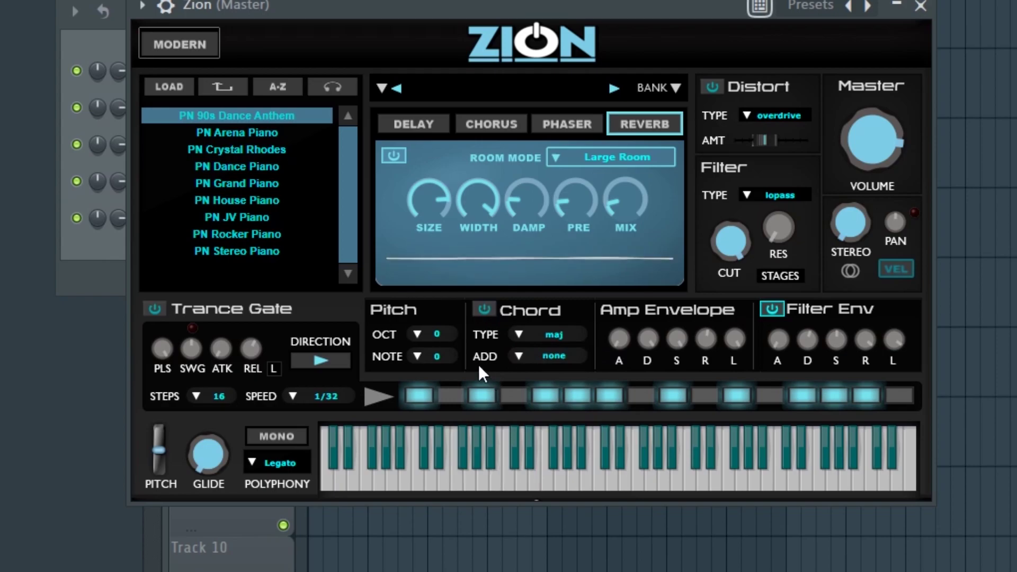
Try the pitch octave at +1 and -1, and return it to 0
click(419, 334)
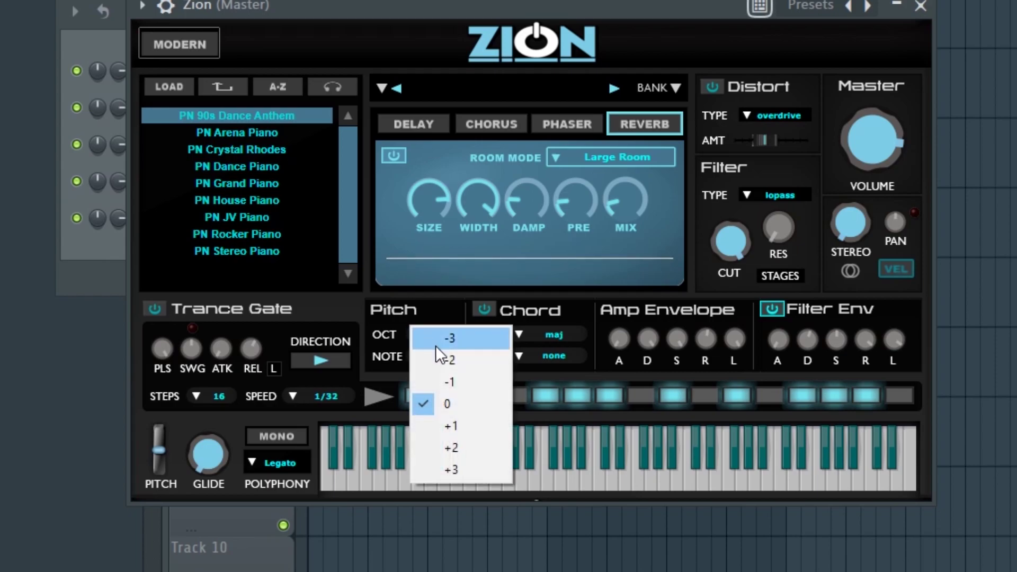
click(450, 425)
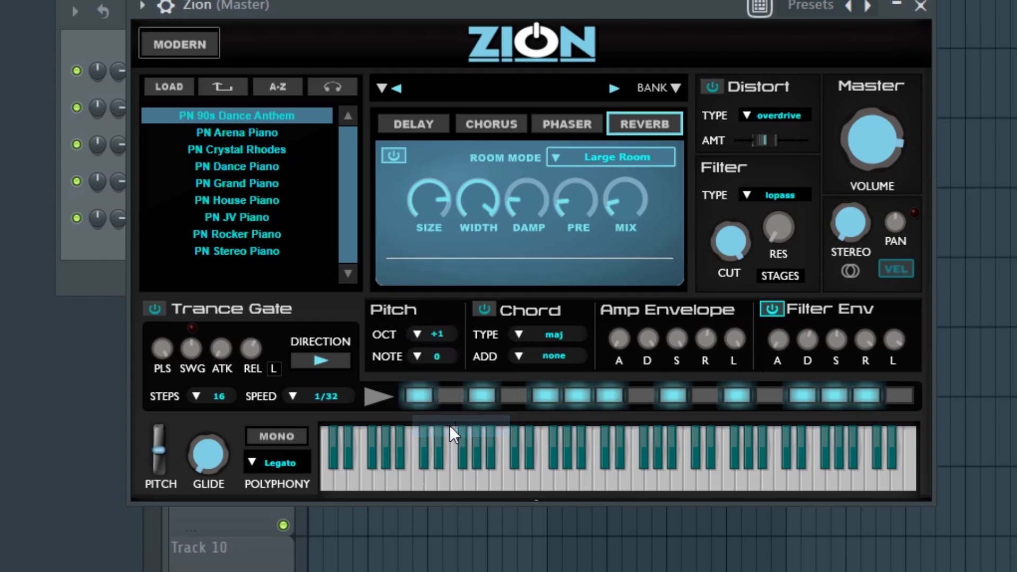
click(420, 335)
click(432, 403)
click(416, 335)
click(433, 380)
click(417, 335)
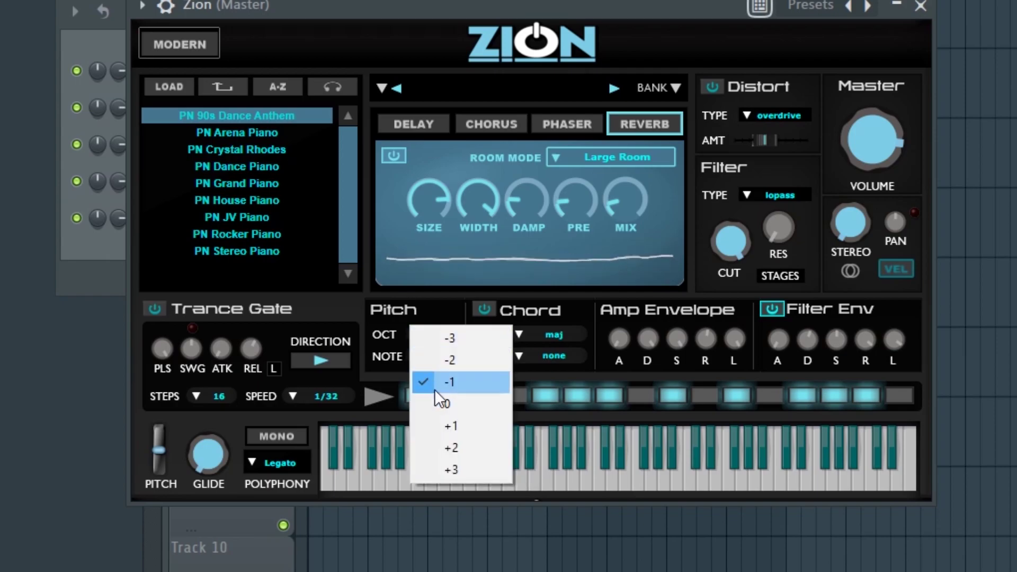
click(434, 399)
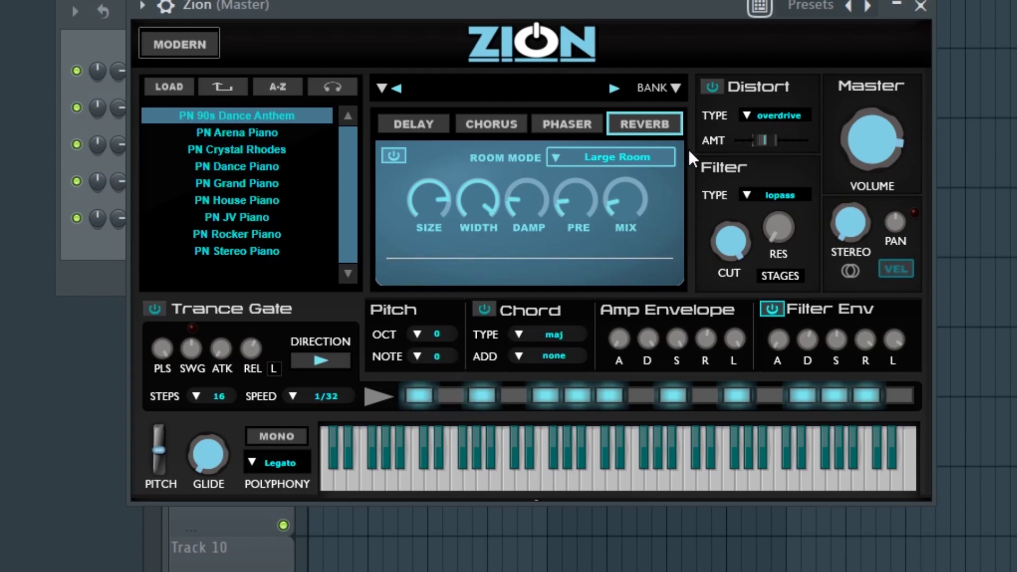
Open the Bass folder and load the preset BA 80s Bass
click(236, 88)
drag(339, 156, 342, 151)
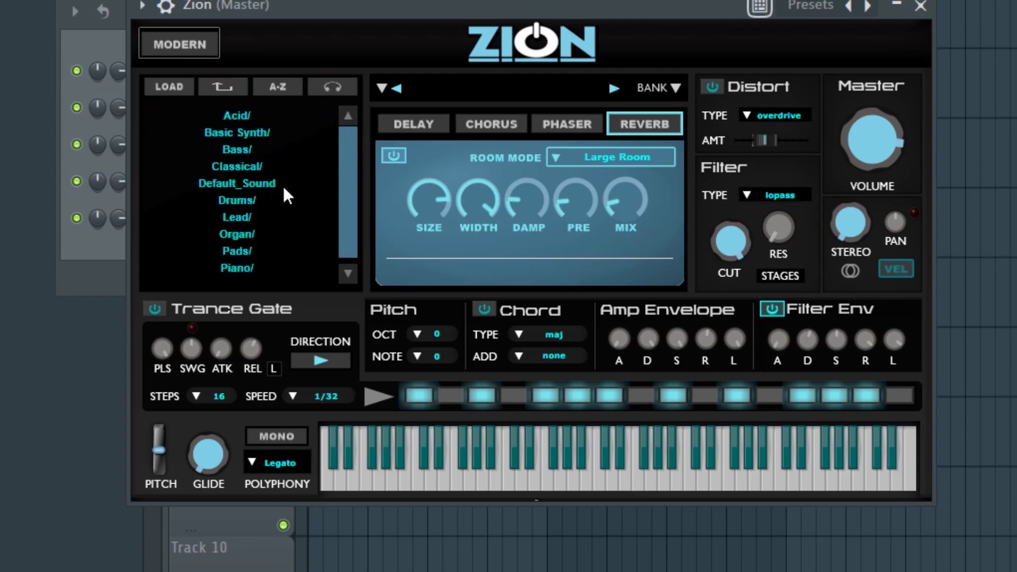
click(237, 149)
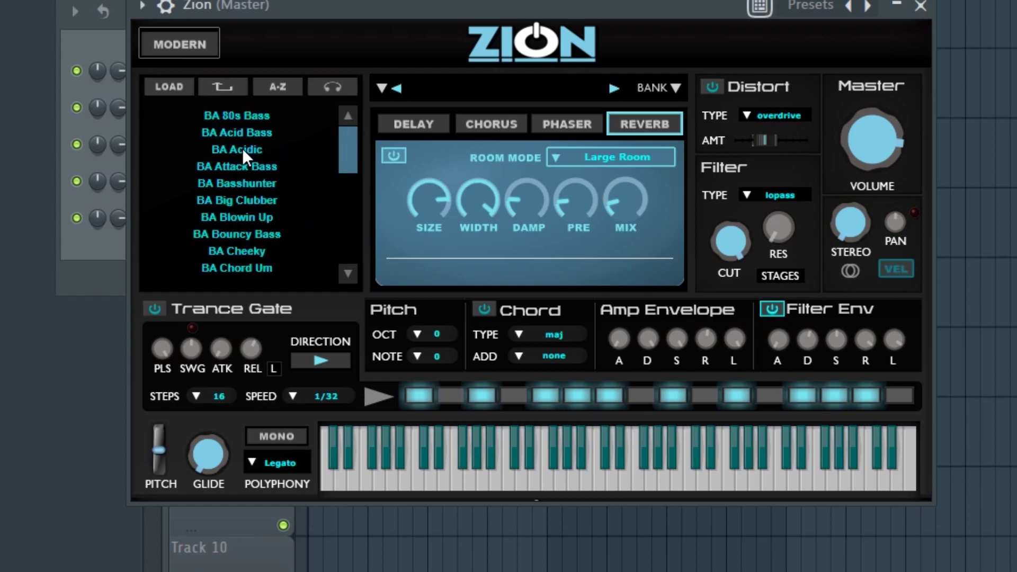
click(253, 116)
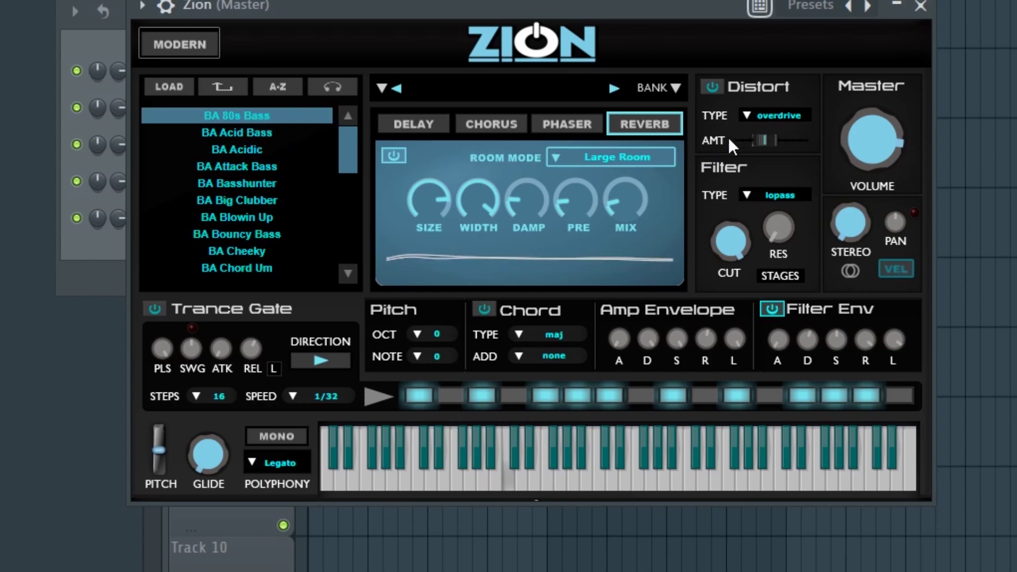
Switch on the Distort effect, try it with a higher overdrive amount, then set its type to foldback and raise the amount
click(716, 90)
mouse_move(765, 139)
mouse_down()
mouse_move(792, 140)
mouse_move(779, 140)
mouse_up()
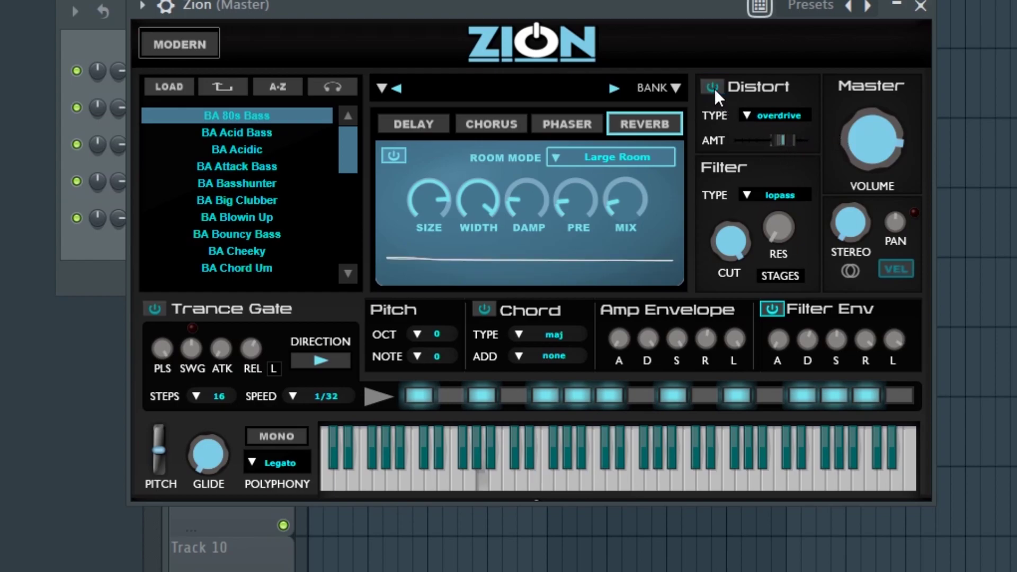
click(749, 114)
click(790, 143)
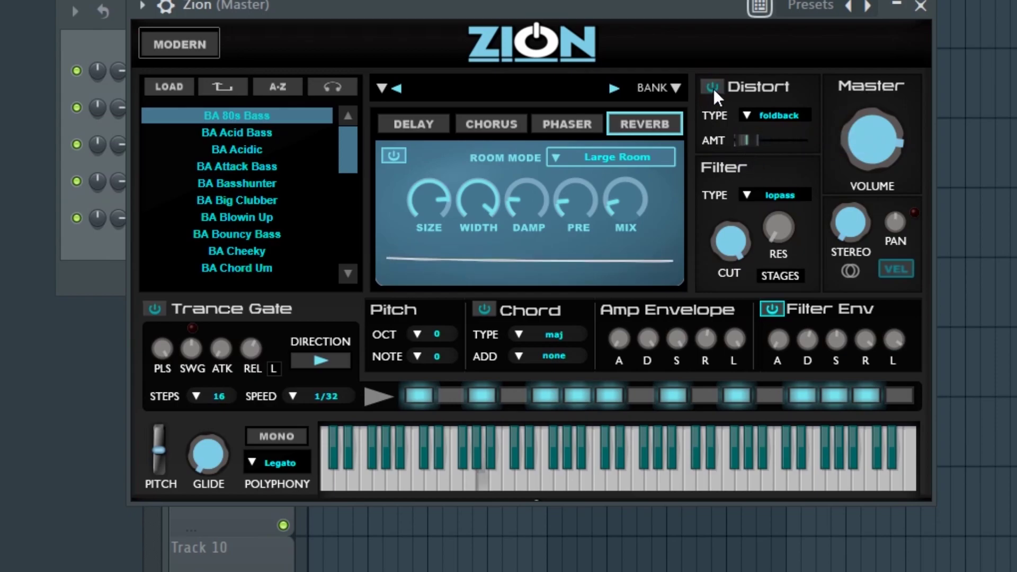
drag(757, 138, 776, 138)
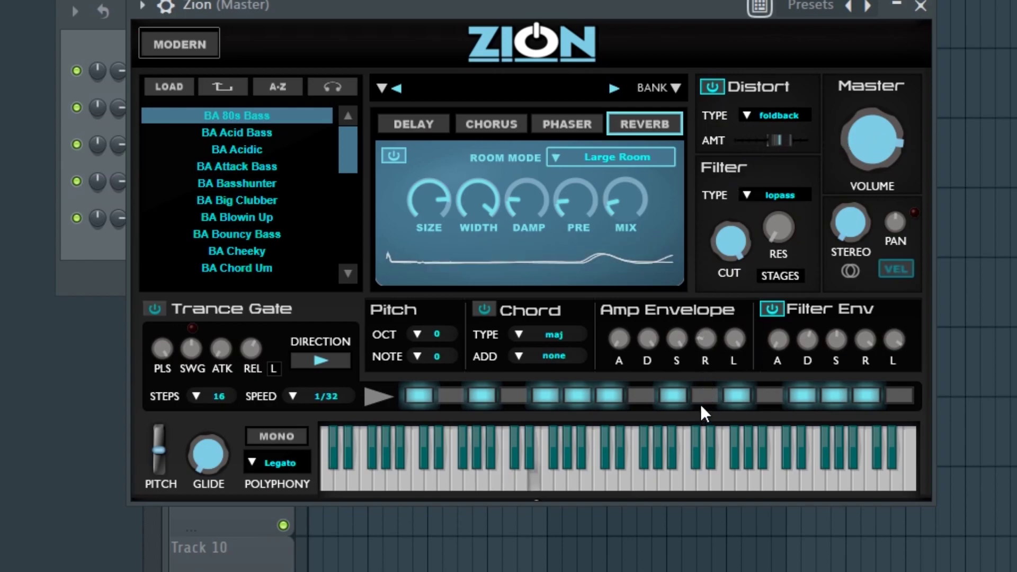
Try lower and higher foldback Distort amounts, toggle the effect to compare the sound, and switch it off
drag(771, 140, 710, 141)
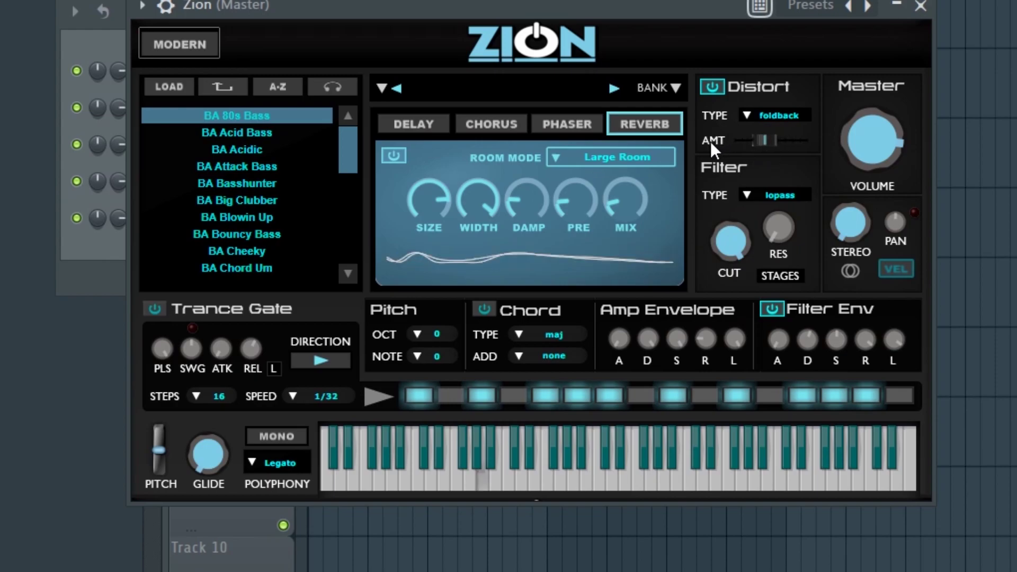
click(713, 87)
click(714, 87)
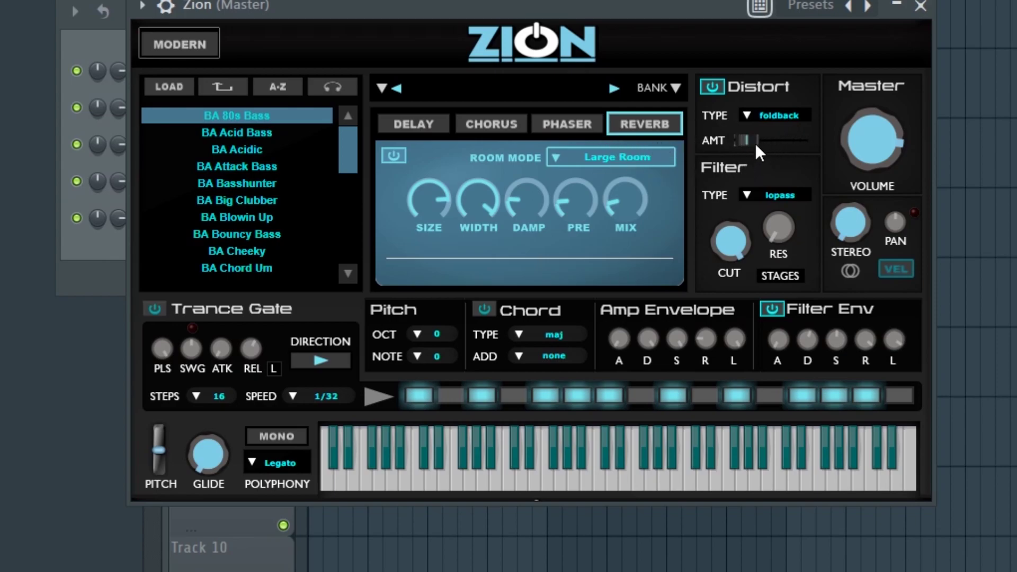
click(713, 87)
click(714, 87)
drag(754, 140, 792, 141)
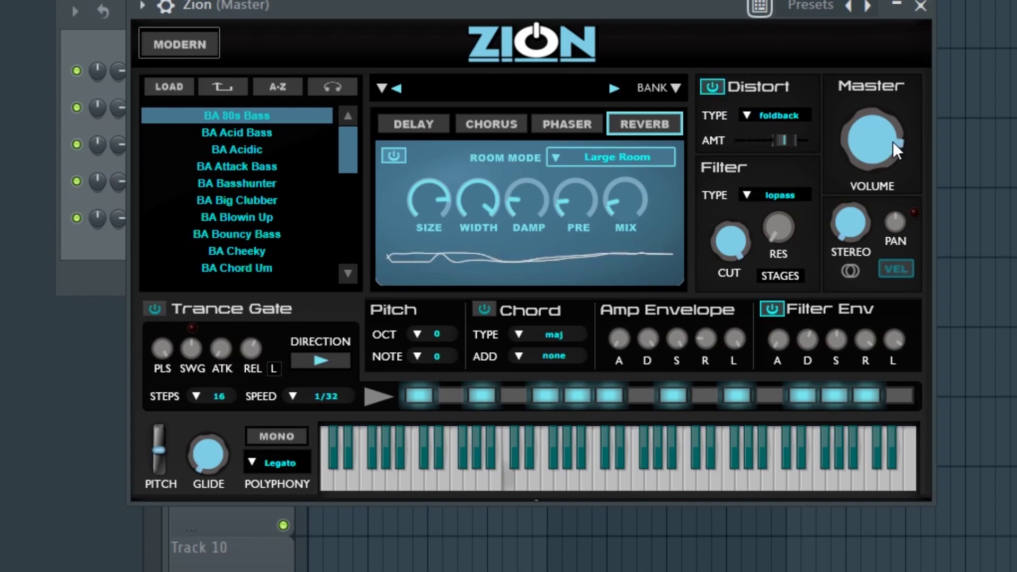
click(712, 87)
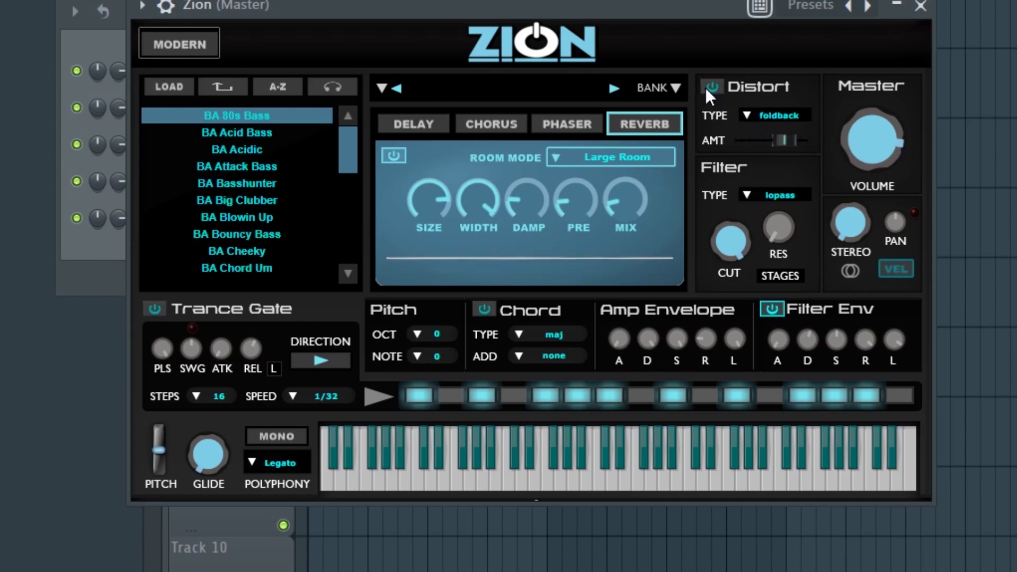
click(749, 120)
click(758, 121)
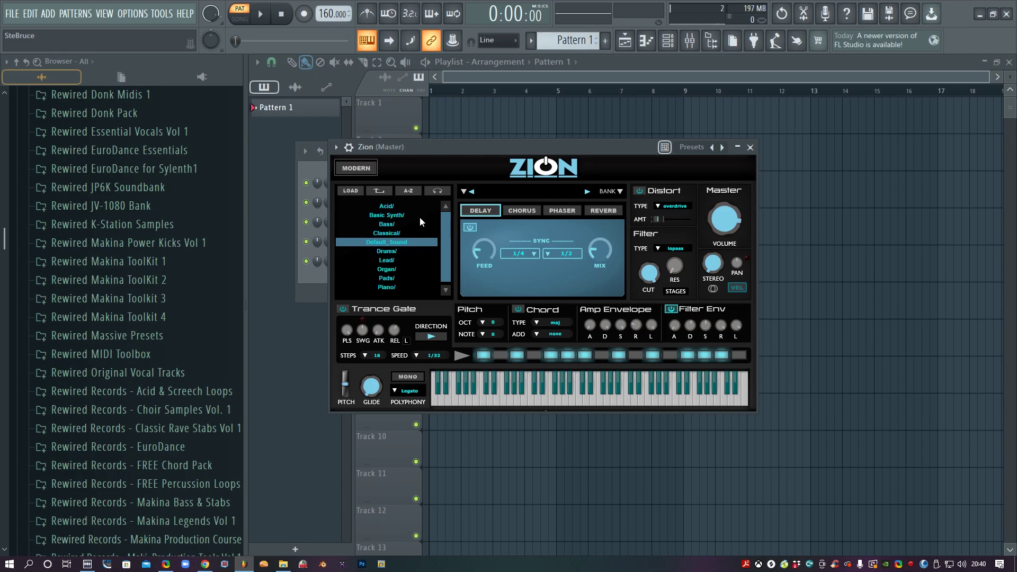
Load the preset DR 909 Kit from the Drums folder and open the Zion channel's piano roll
click(392, 251)
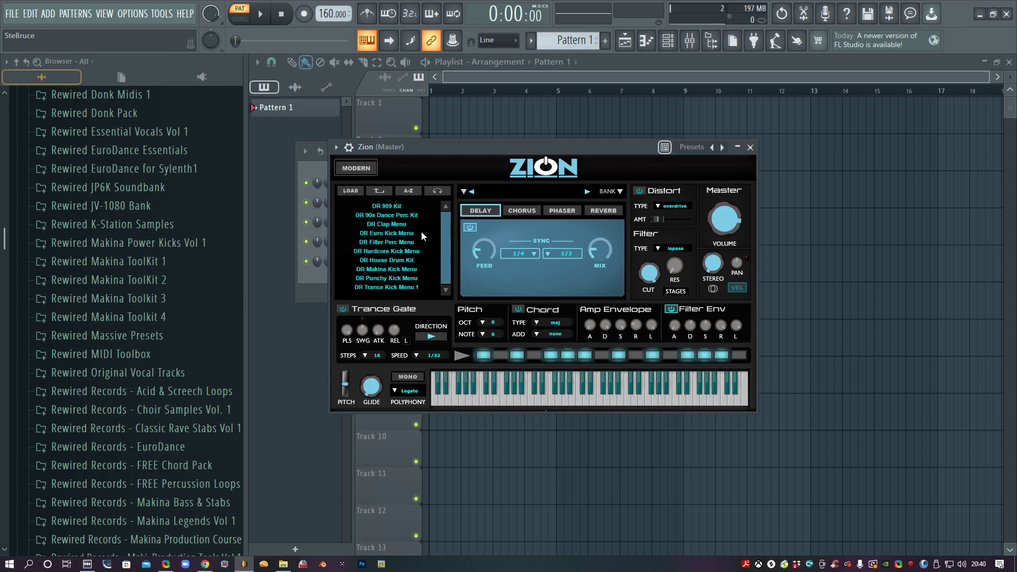
click(396, 208)
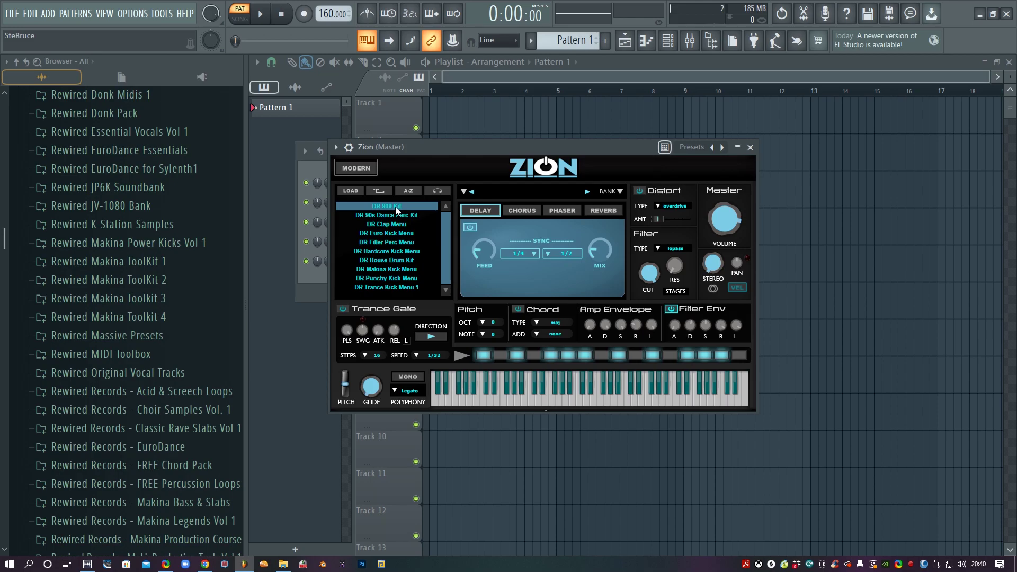
key(F6)
right_click(446, 260)
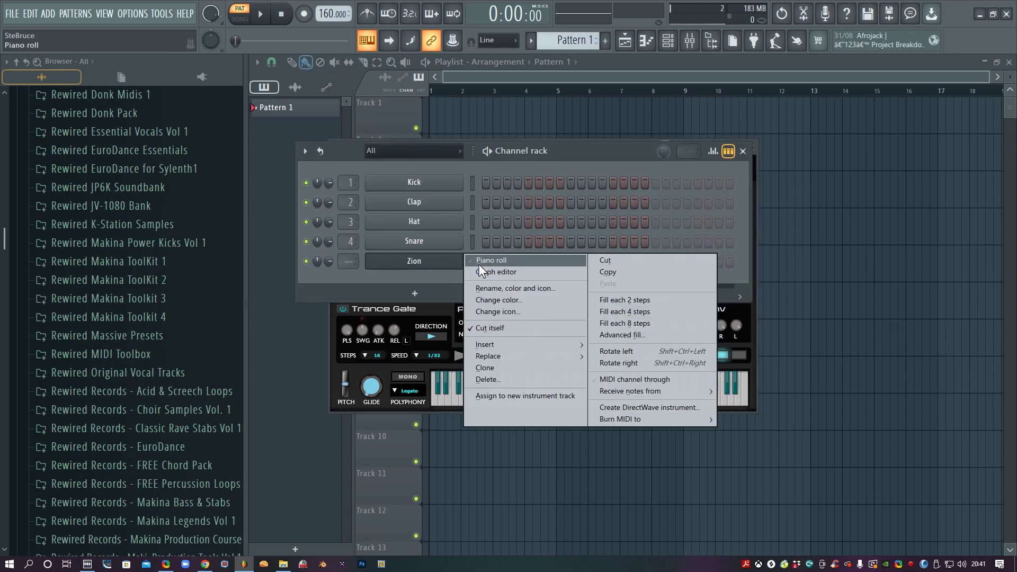
click(488, 262)
Place A#4 notes on all four beats of bar 1 and set the tempo to 144 BPM
drag(277, 184, 261, 344)
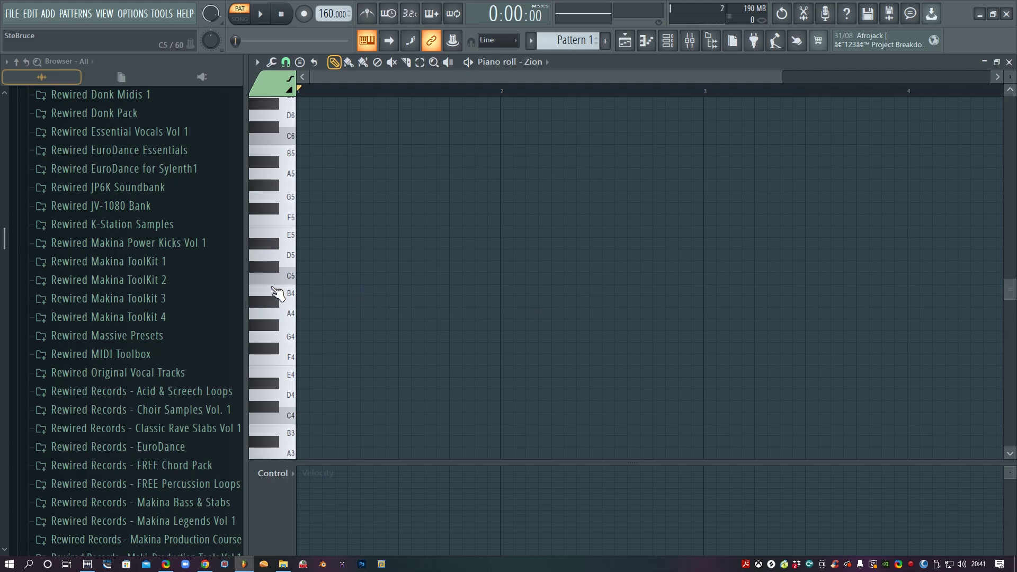
click(274, 302)
click(274, 302)
click(305, 302)
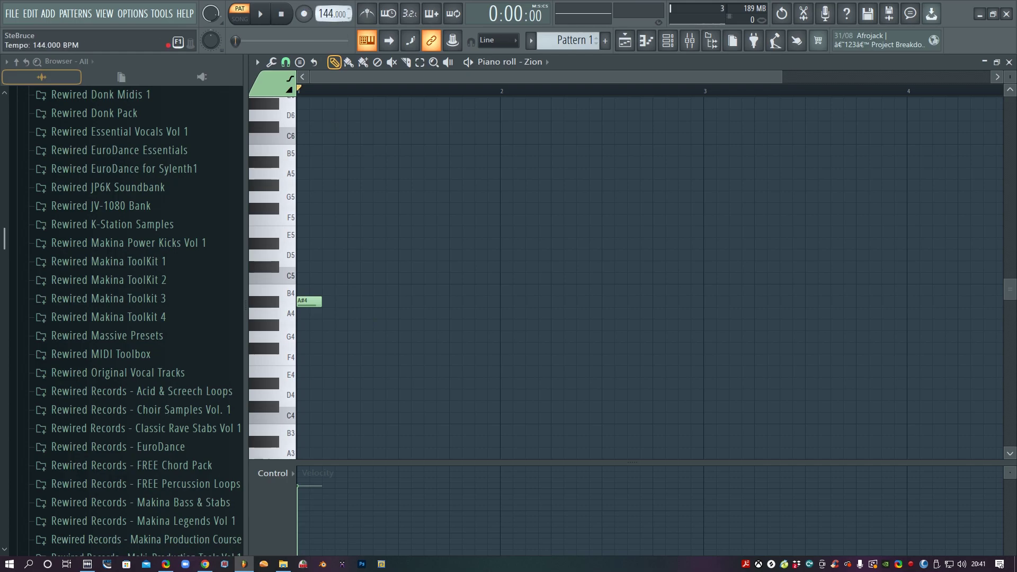
click(360, 302)
click(411, 303)
click(461, 302)
Add B4 notes on beats 2 and 4 and E5 notes on every offbeat of bar 1, and play the pattern
click(356, 289)
click(458, 289)
drag(284, 283, 271, 241)
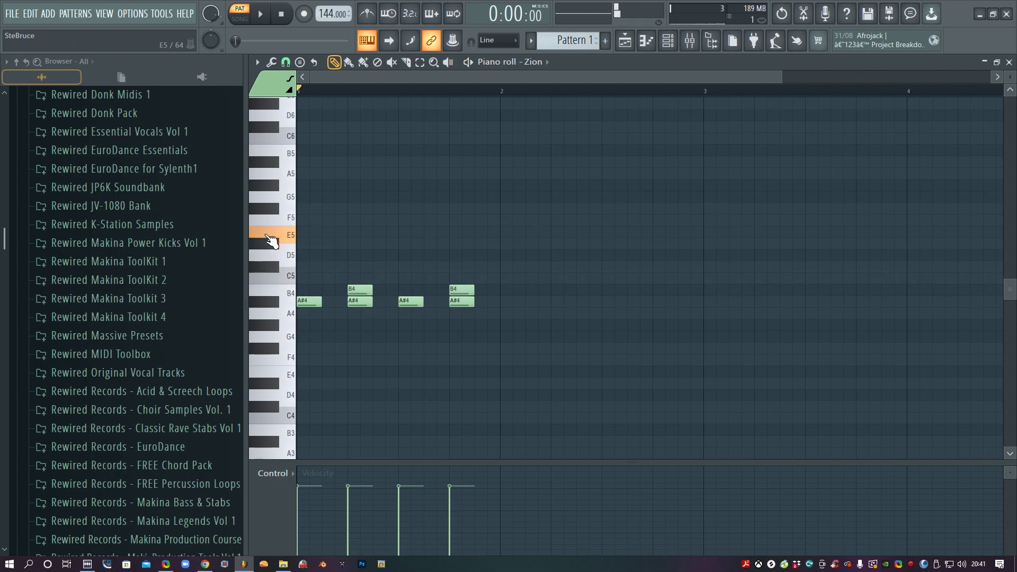
click(331, 232)
click(379, 233)
click(422, 232)
click(480, 233)
key(space)
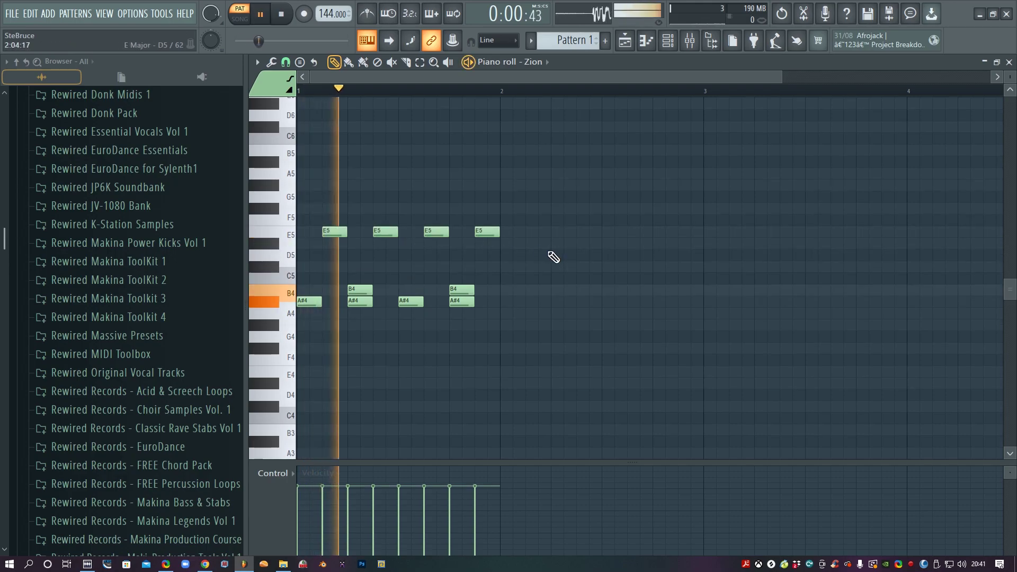
key(space)
Audition the drum kit's keys from A4 down to F4 and sweep up the piano roll keyboard
click(286, 317)
click(273, 336)
click(264, 361)
drag(261, 362, 262, 198)
scroll(282, 244, down, 2)
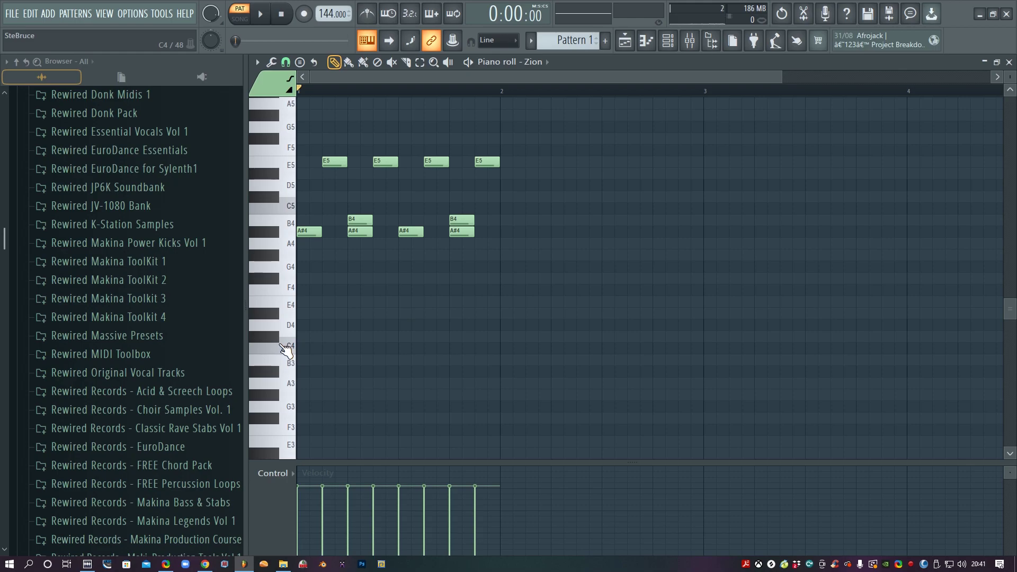
Compare the drum kit's sounds on C4, A#4 and C#4
click(289, 352)
click(289, 352)
click(289, 352)
click(272, 235)
click(271, 237)
click(272, 239)
click(270, 235)
click(292, 354)
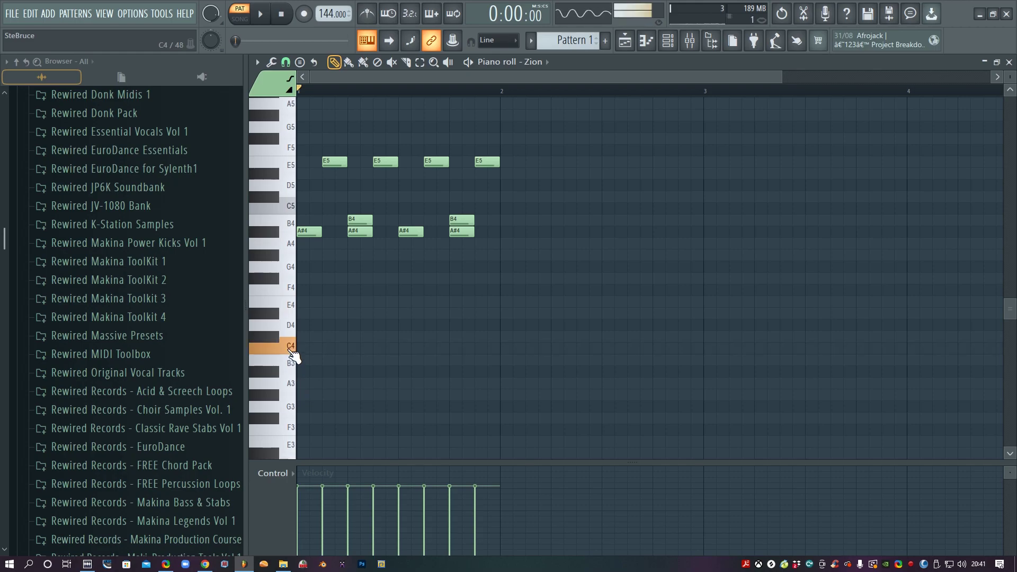
click(275, 340)
click(276, 340)
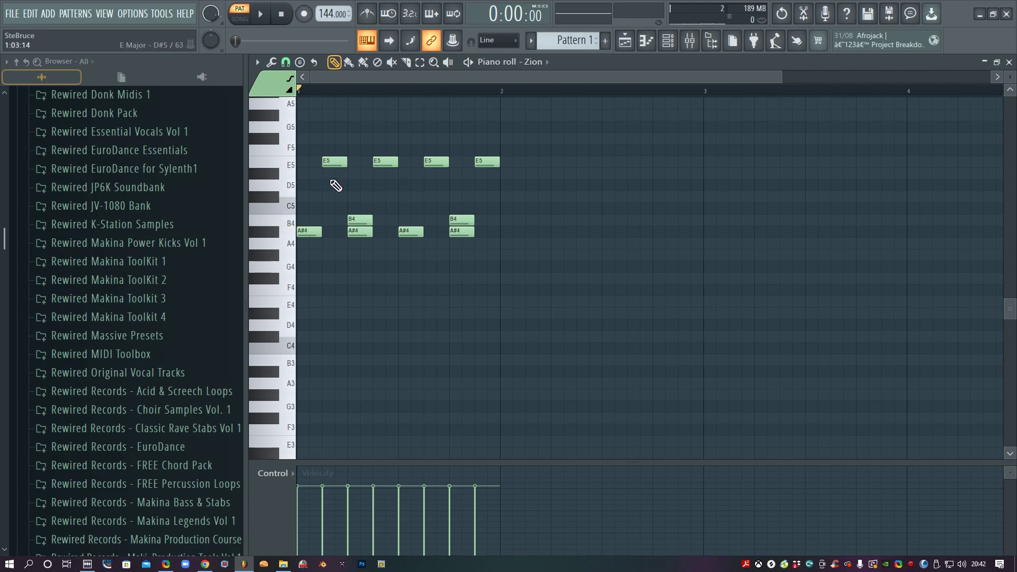
Audition the drum sounds from C4 up to E4 and on C#5, and play the pattern briefly
click(283, 349)
click(276, 340)
click(276, 328)
click(273, 313)
click(273, 304)
click(269, 314)
click(267, 314)
click(273, 199)
click(273, 200)
key(space)
key(space)
Transpose the whole drum pattern down ten semitones so its lowest notes sit on C4, and play it
key(Down)
key(Down)
key(Down)
key(Down)
key(Down)
key(Down)
key(Down)
key(Down)
key(Down)
key(Down)
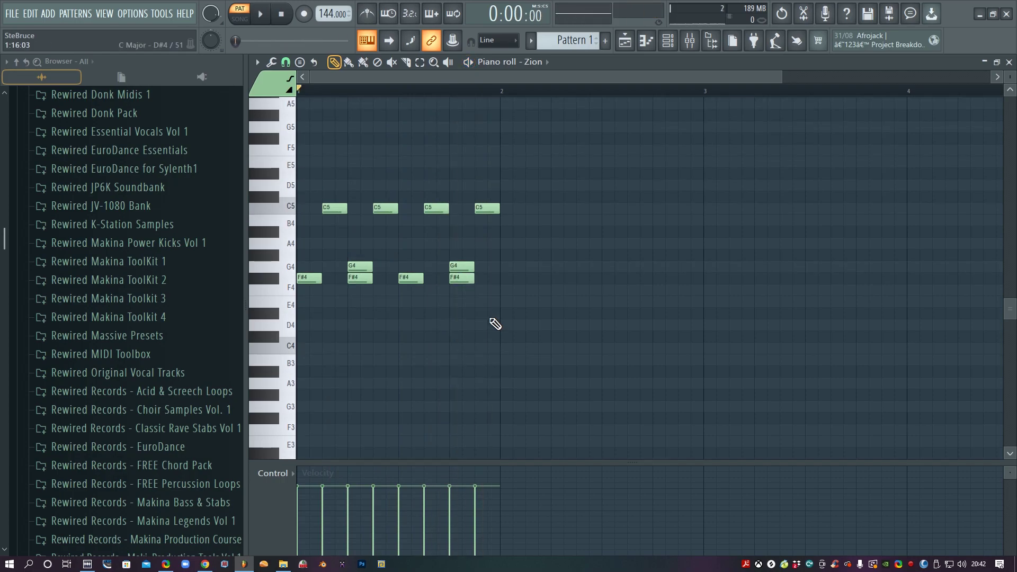
key(space)
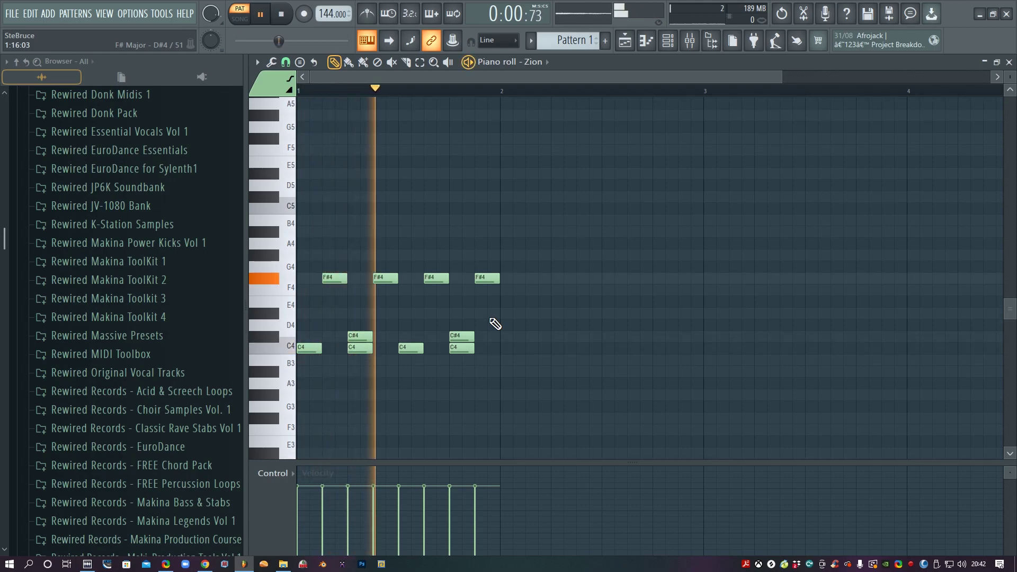
key(space)
Transpose the whole drum pattern up ten semitones so its lowest notes sit on A#4, and play it
key(Up)
key(Up)
key(Up)
key(Up)
key(Up)
key(Up)
key(Up)
key(Up)
key(Up)
key(Up)
key(space)
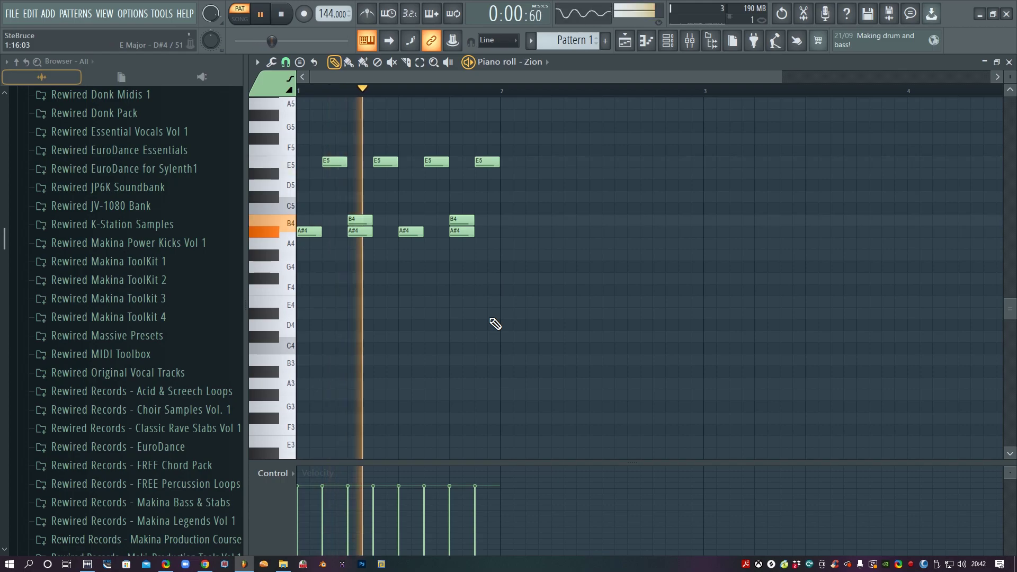
key(space)
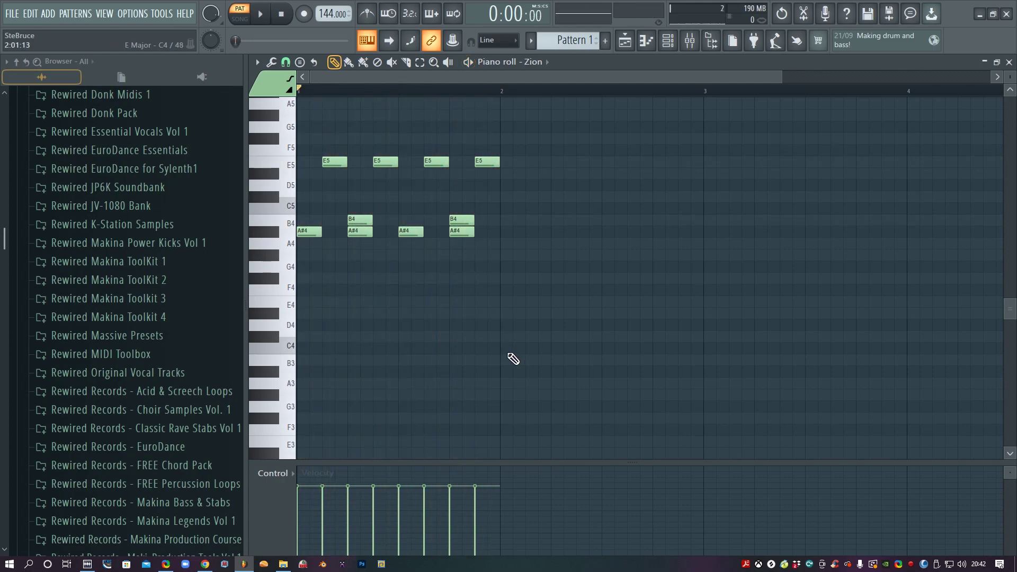
Return to the Zion plugin window and toggle its output velocity sensitivity
click(1009, 62)
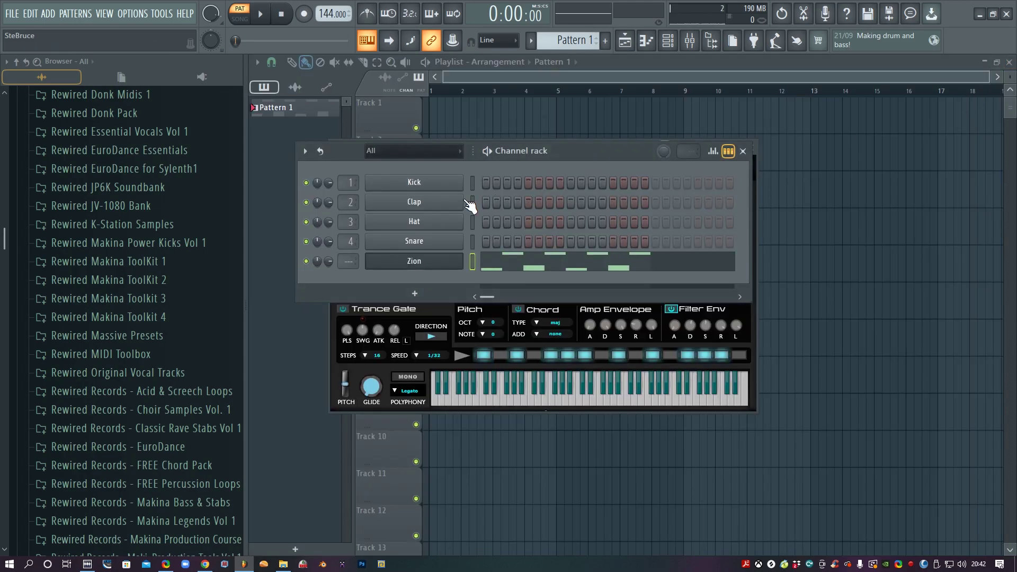
click(384, 373)
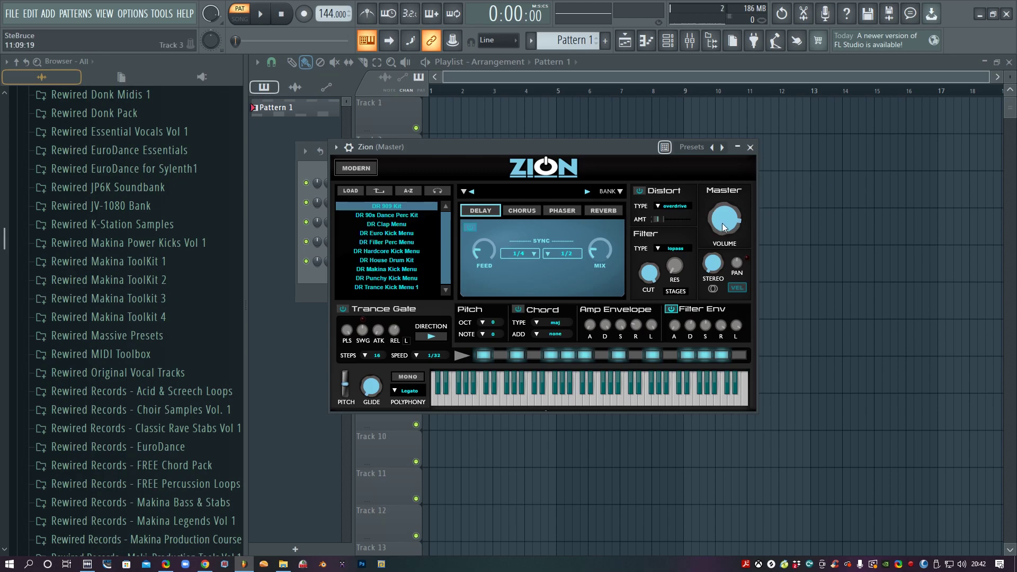
click(733, 288)
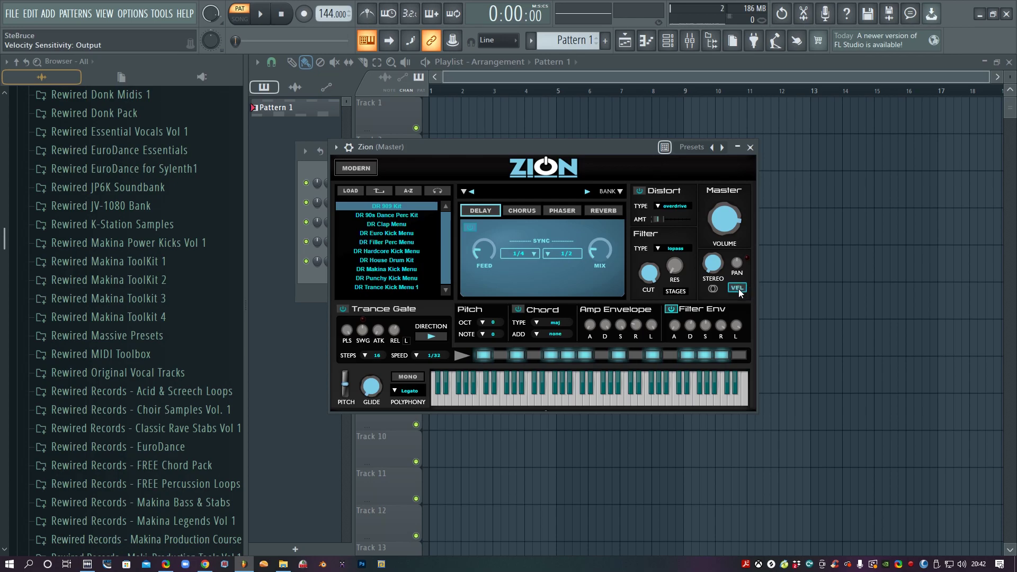
Clear all notes from Zion's piano roll and paint a full bar of sixteenth notes on A4
click(311, 274)
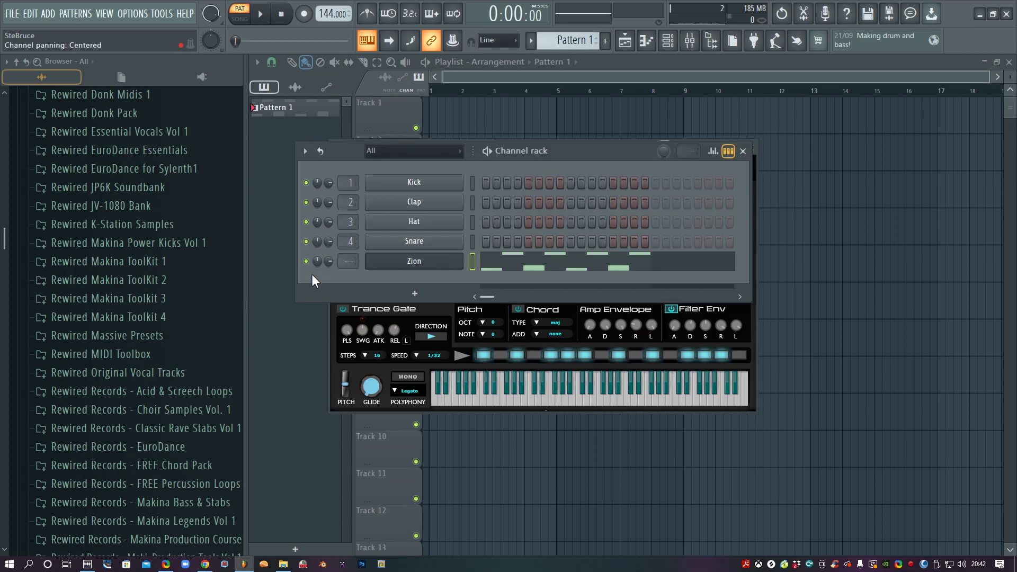
click(498, 263)
scroll(297, 281, up, 2)
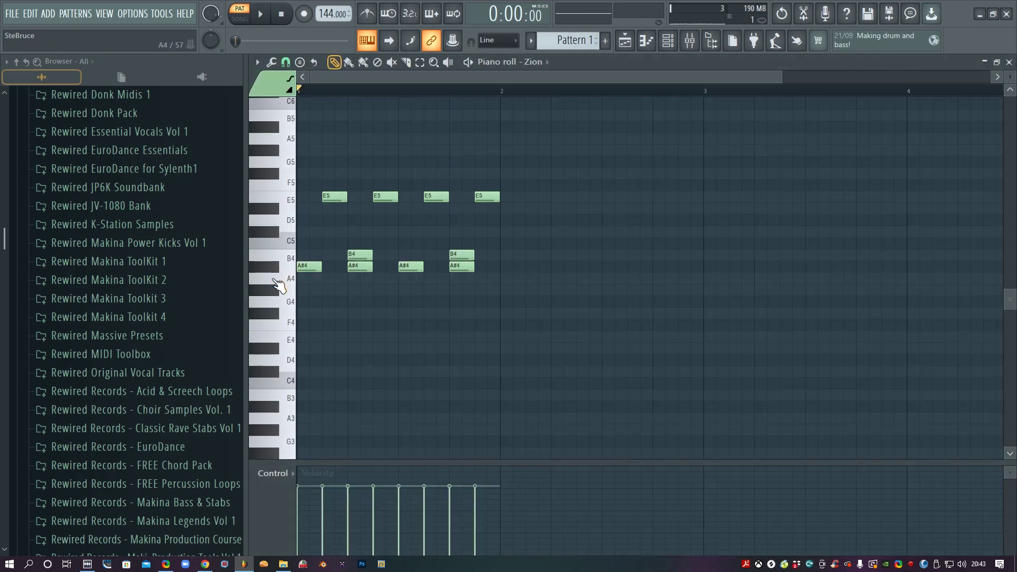
key(ctrl+a)
key(Delete)
click(302, 277)
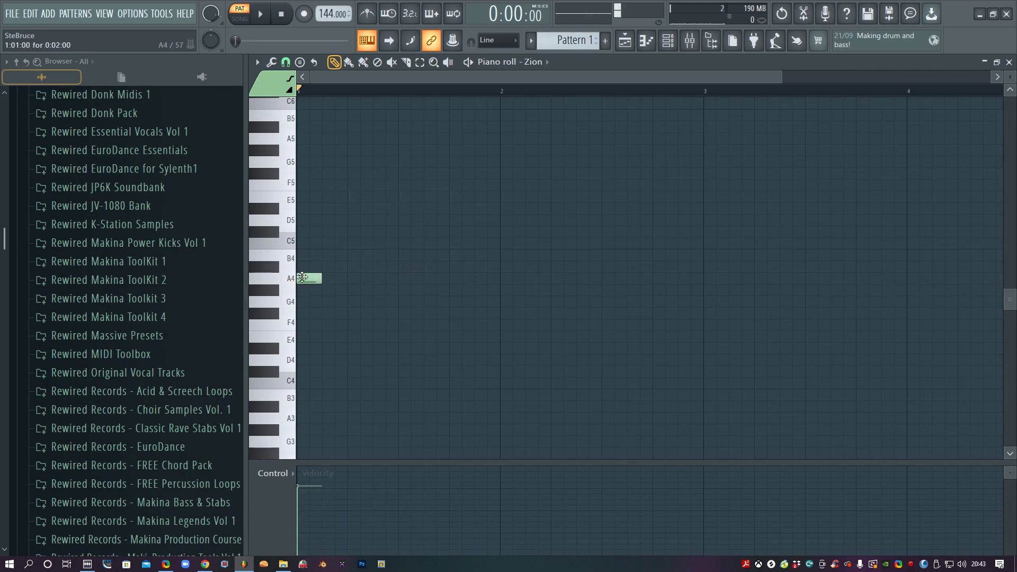
click(348, 62)
mouse_move(298, 277)
mouse_down()
mouse_move(510, 280)
mouse_move(489, 358)
mouse_up()
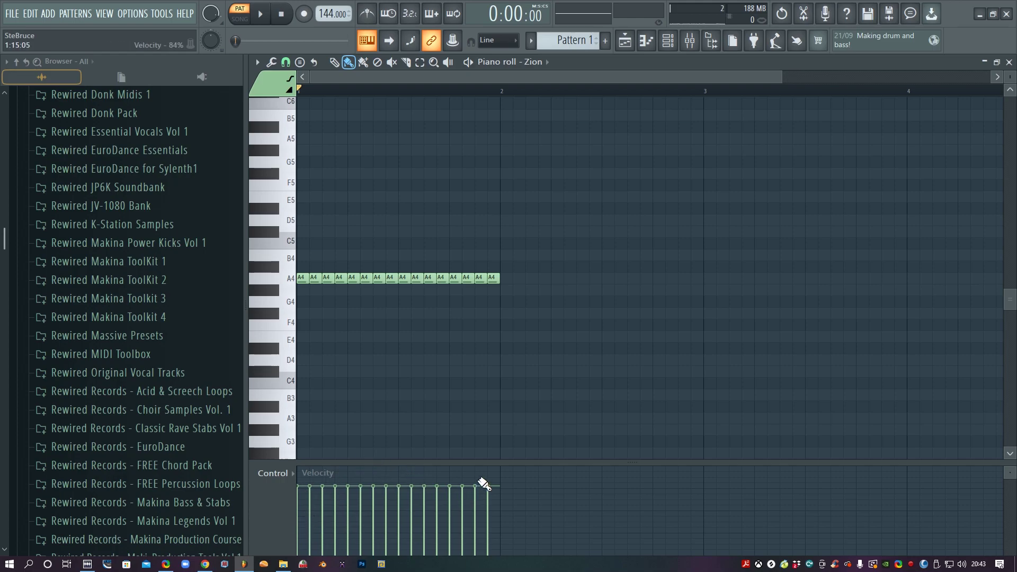
Shape the A4 note velocities into a rising ramp across the bar and play the result
mouse_move(436, 496)
mouse_down()
mouse_move(312, 530)
mouse_move(266, 560)
mouse_up()
key(space)
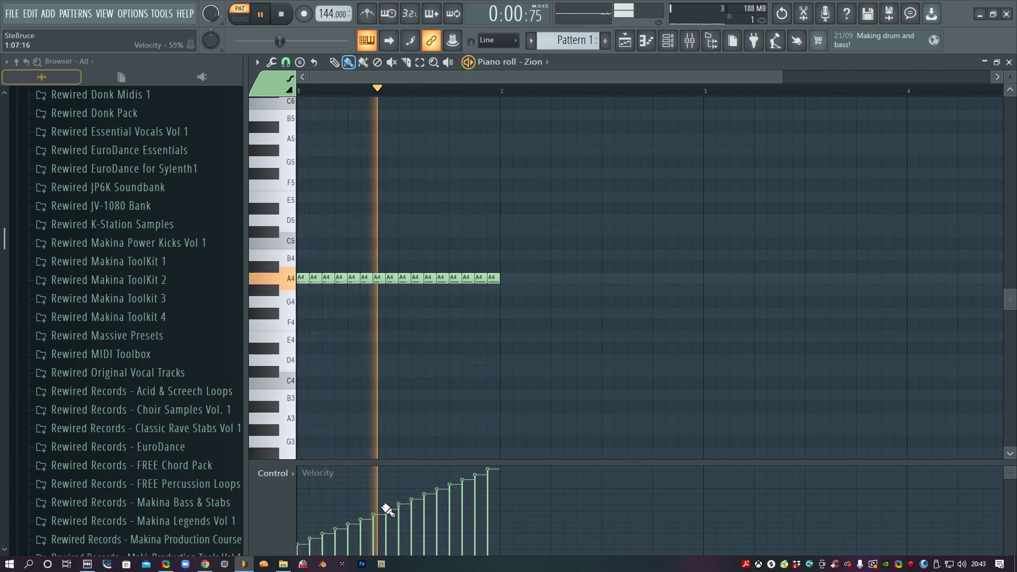
key(space)
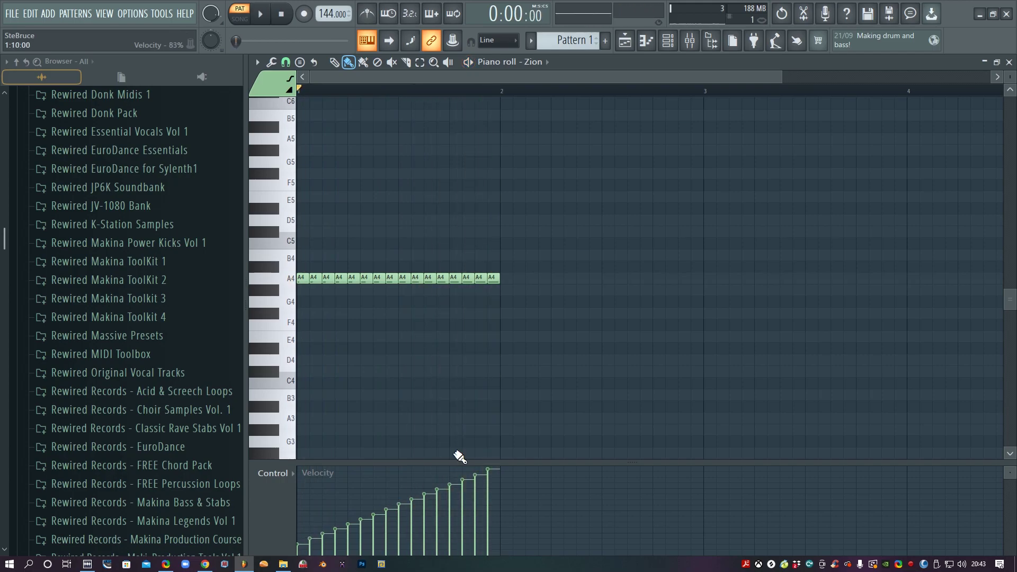
Move the row of sixteenth notes up to A#4 and on to B4, playing it at each pitch
click(280, 272)
key(Up)
key(space)
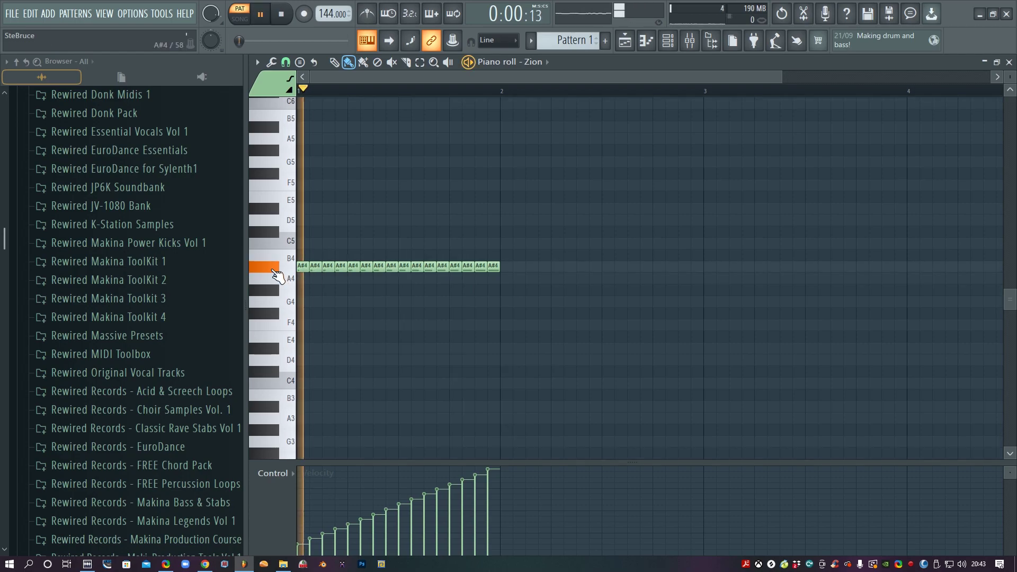
key(space)
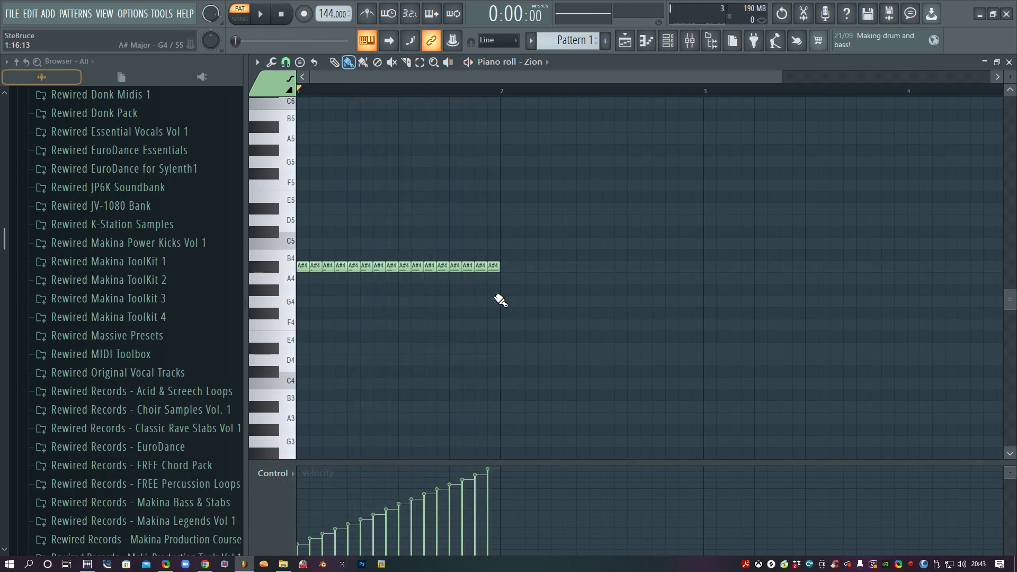
key(Up)
key(space)
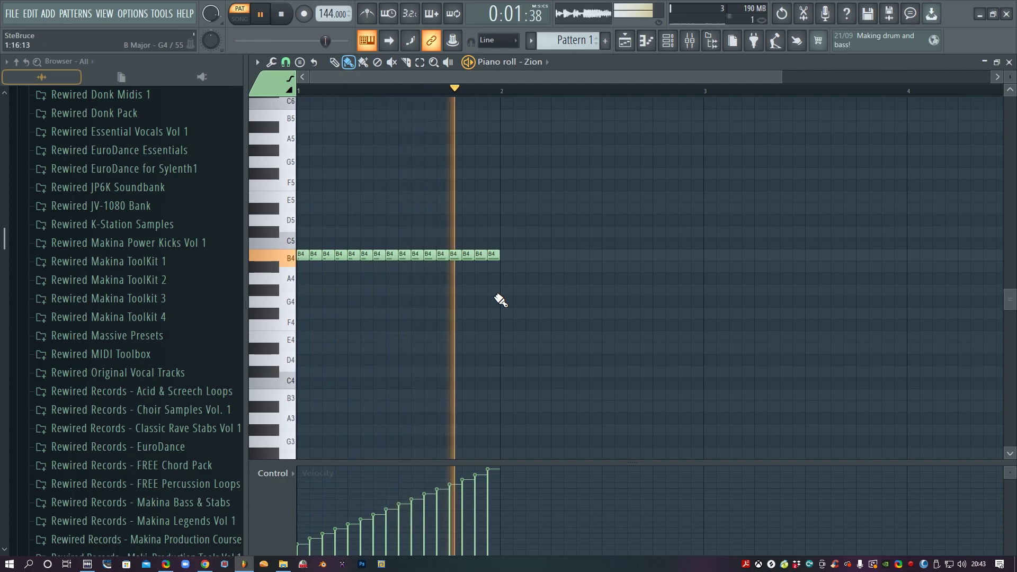
key(space)
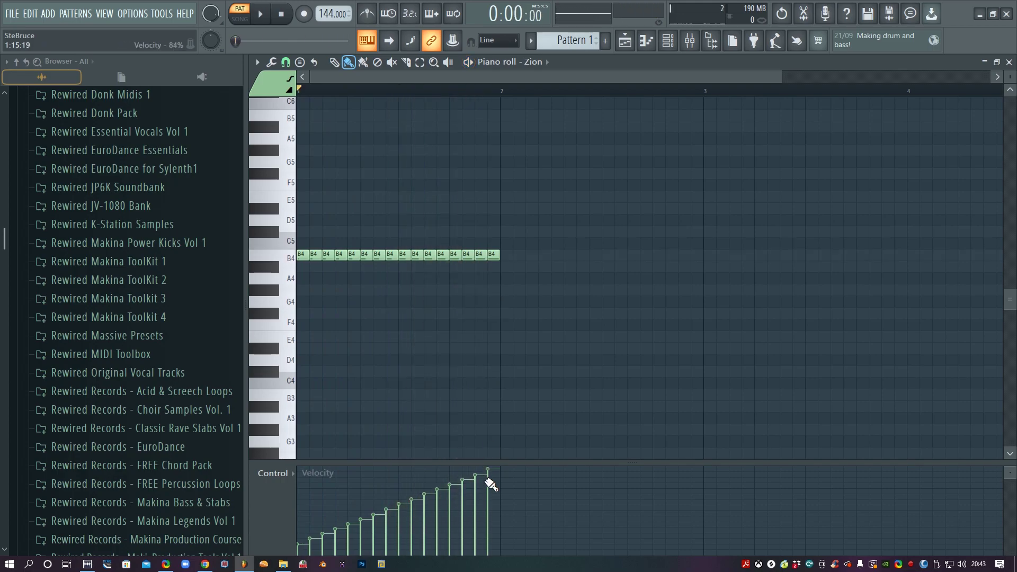
Reset the B4 note velocities to an even level and audition the keys B4, G4, F4 and A#4
drag(493, 485, 281, 476)
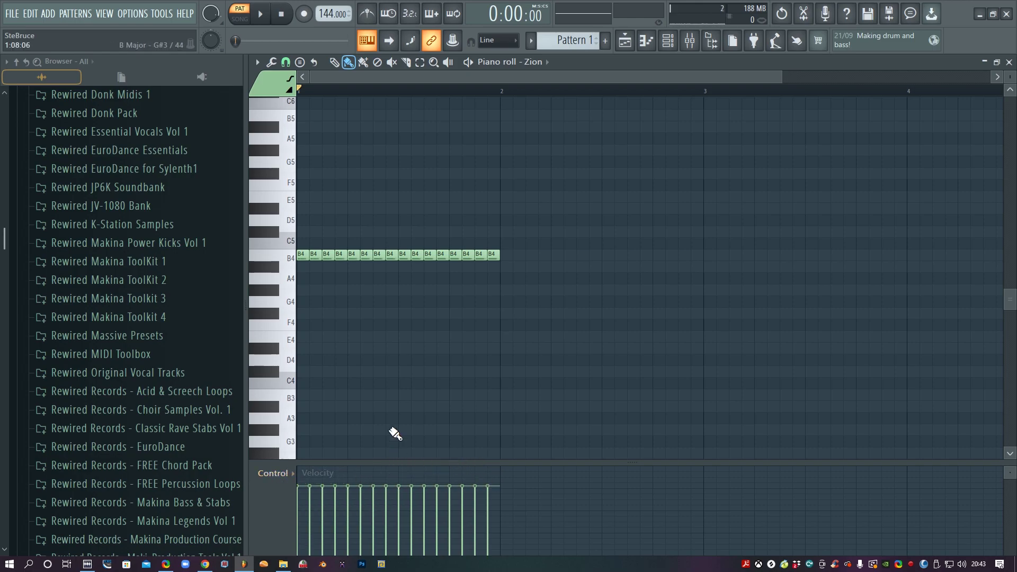
click(287, 259)
click(288, 260)
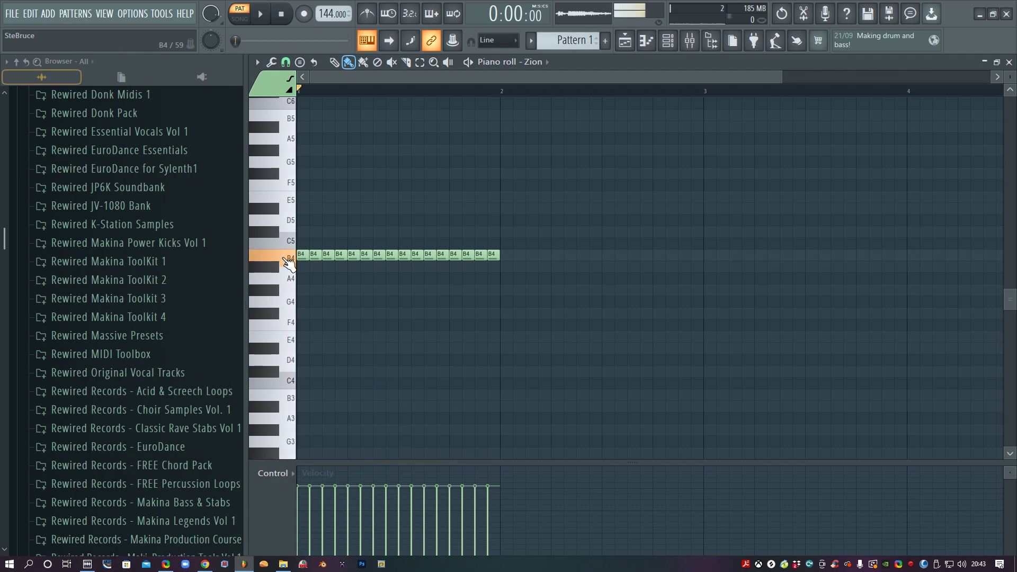
click(280, 296)
click(271, 327)
click(274, 270)
click(274, 270)
Replace the sixteenth notes with A#4 notes on the four beats of bar 1 and play the pattern
click(303, 265)
drag(305, 265, 545, 260)
click(359, 267)
click(410, 266)
click(460, 267)
key(space)
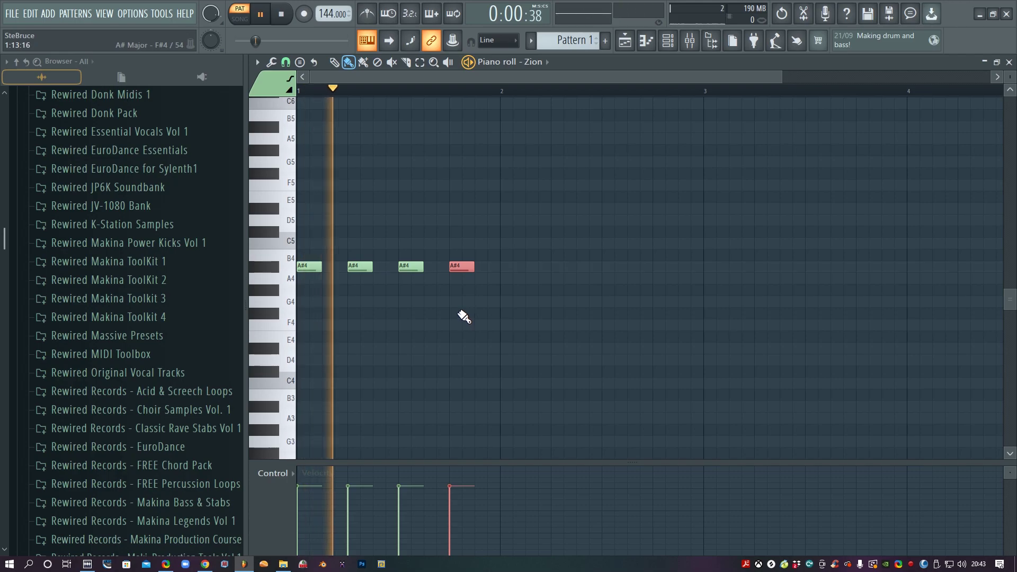
Stop playback and add B4 notes on beats 2 and 4 of bar 1
key(space)
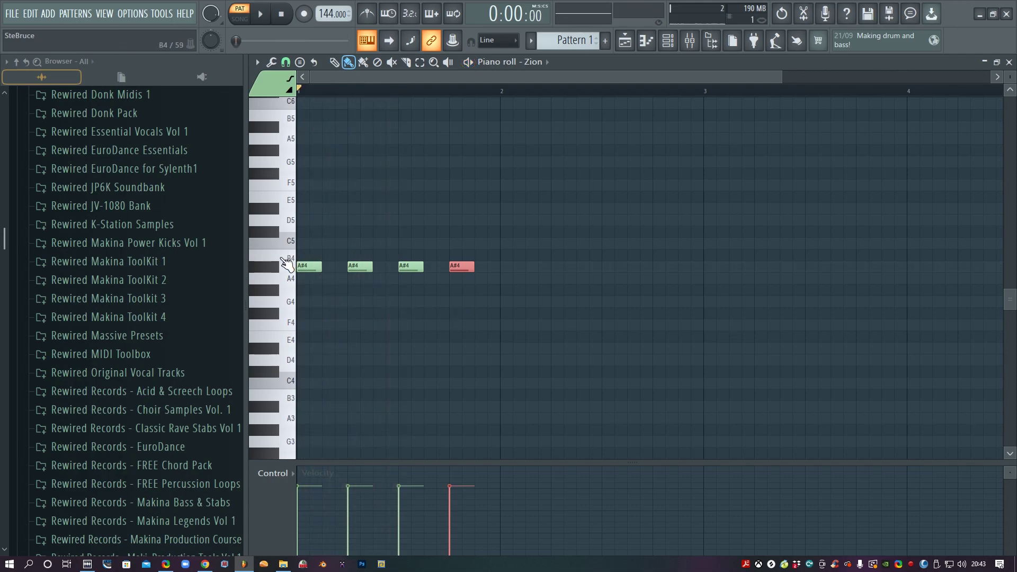
click(351, 255)
click(455, 255)
Select the two B4 notes and use Scale levels to lower their velocities slightly below the A#4 notes, checking against playback
click(420, 62)
drag(345, 241, 495, 263)
click(335, 62)
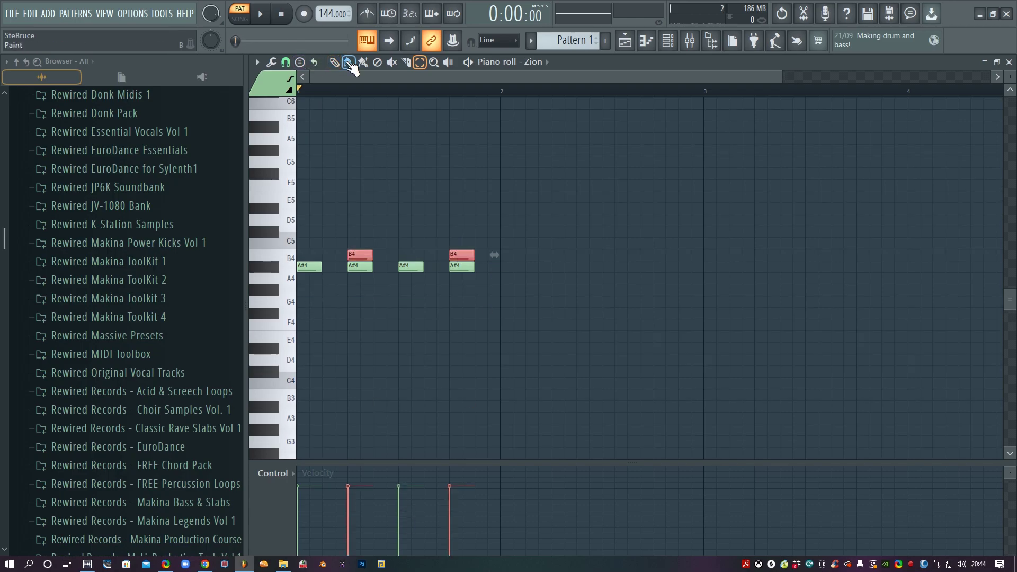
click(257, 62)
mouse_move(304, 101)
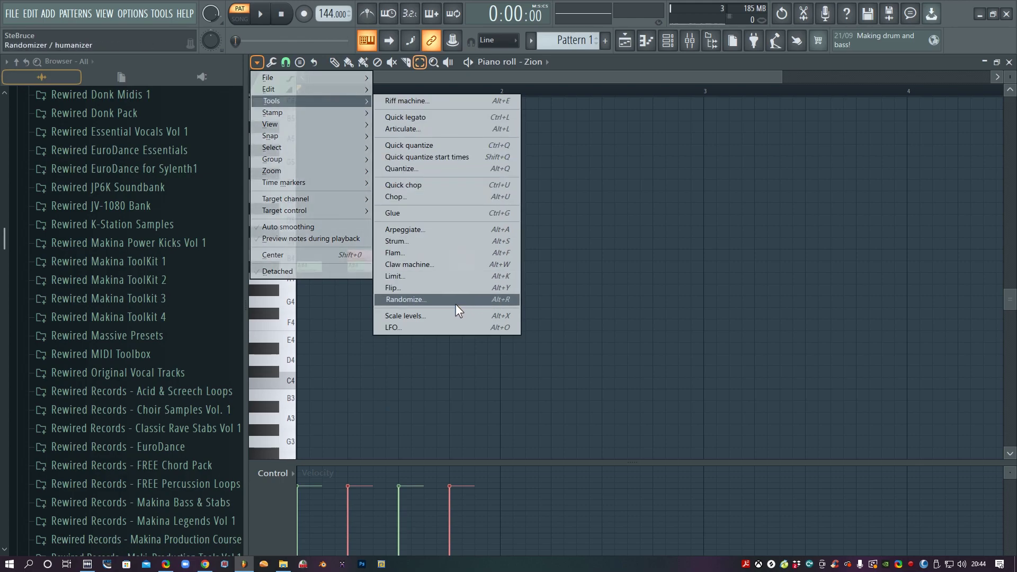
click(463, 315)
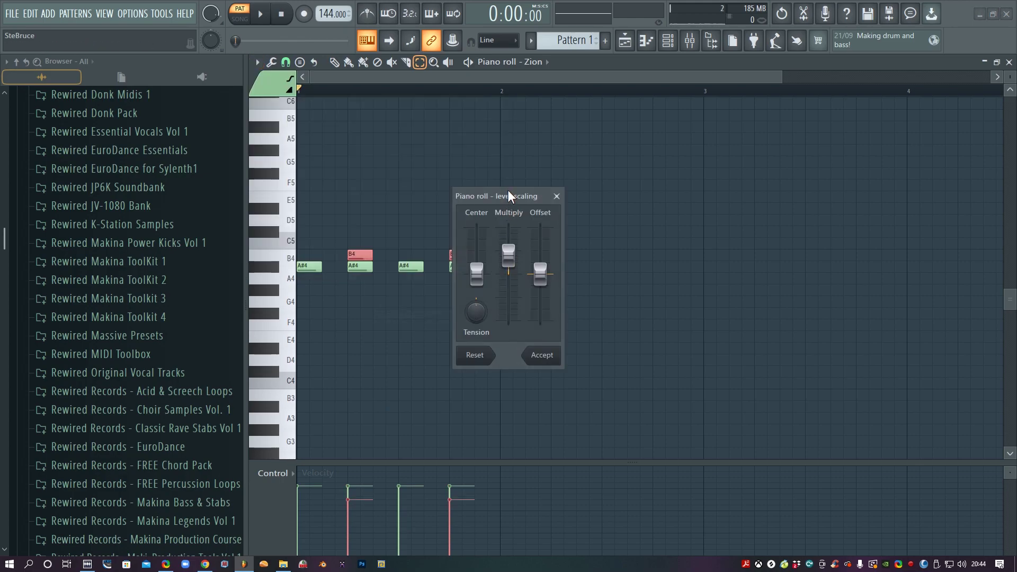
drag(509, 193, 637, 177)
key(space)
drag(640, 255, 642, 244)
key(space)
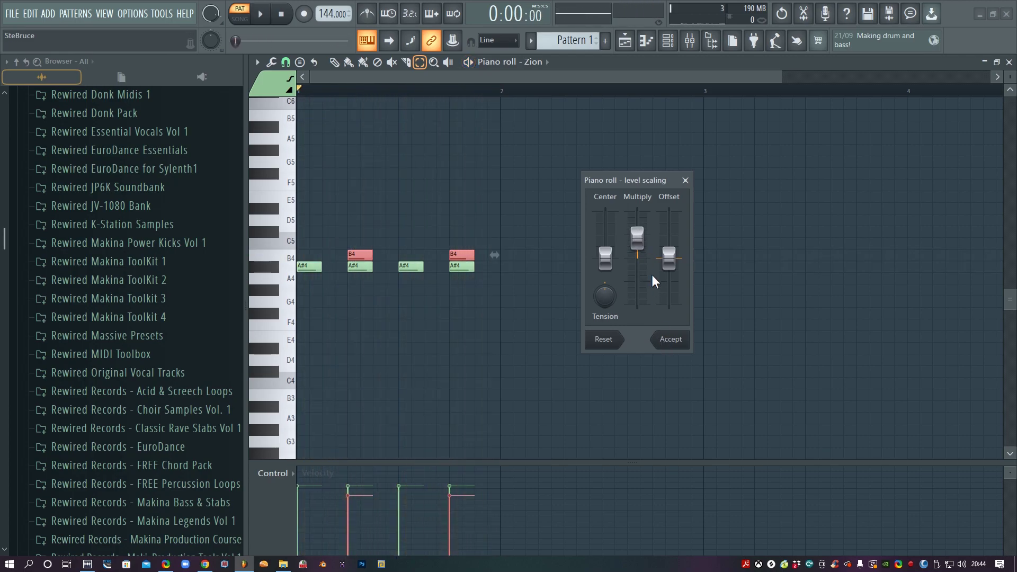
click(667, 338)
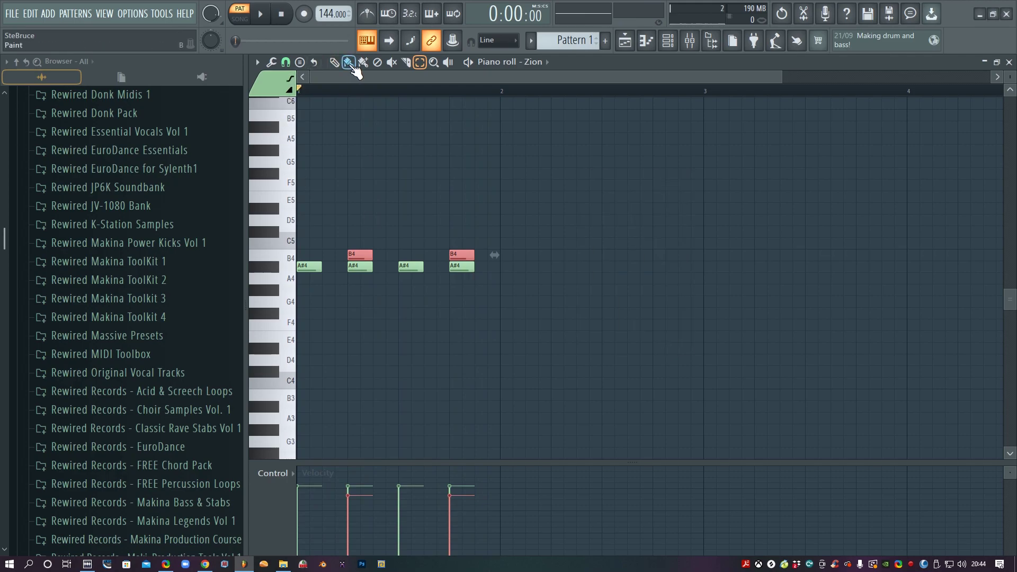
Audition the keys up to E5 and add E5 notes on the four off-beats of bar 1
drag(277, 243, 285, 203)
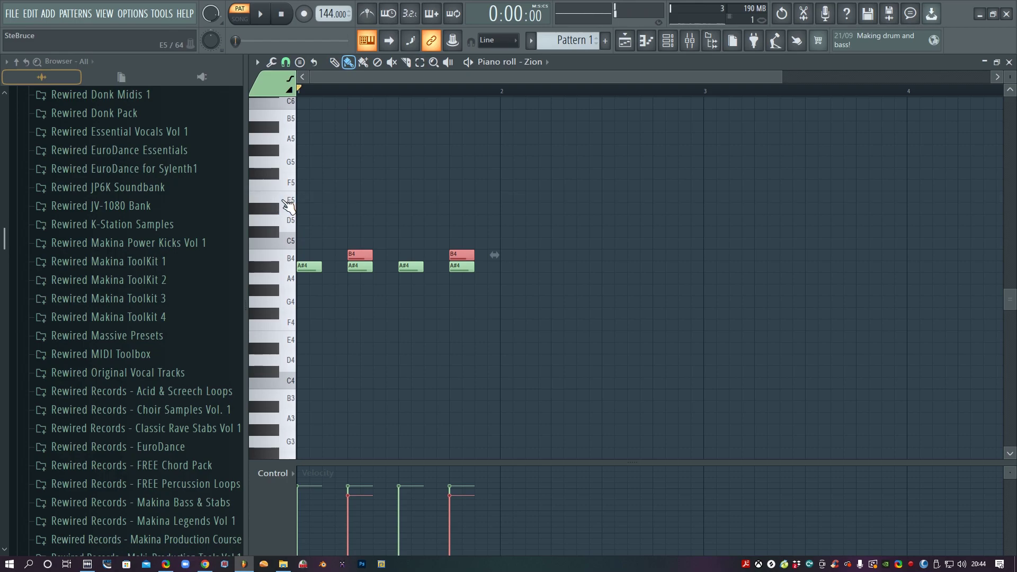
click(329, 199)
drag(379, 202, 433, 203)
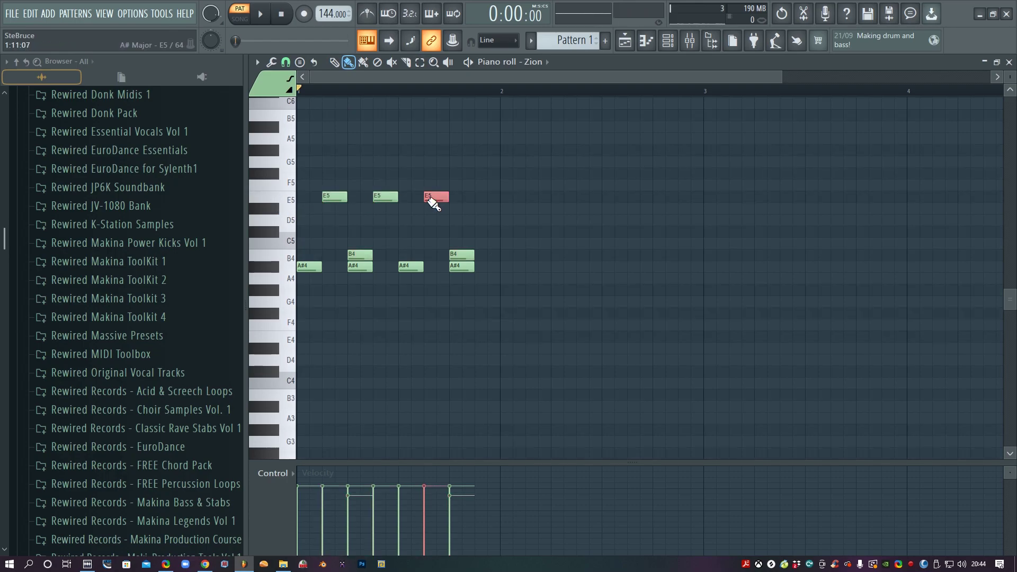
click(487, 202)
Try scaling the velocities of the four E5 notes to 108% with Scale levels while playing the pattern
click(420, 62)
mouse_move(529, 181)
mouse_down()
mouse_move(475, 197)
mouse_move(297, 214)
mouse_up()
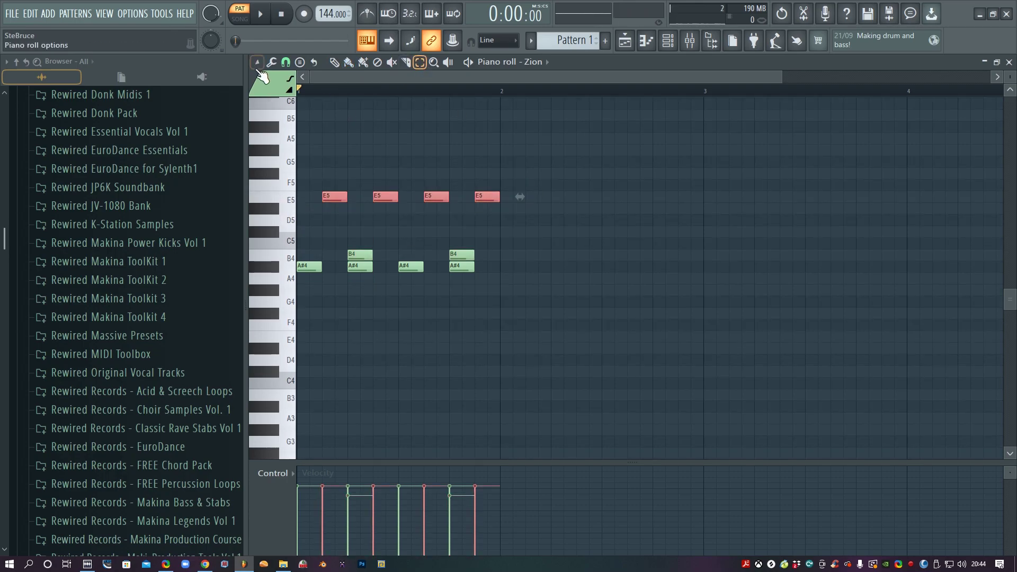
click(257, 62)
mouse_move(310, 102)
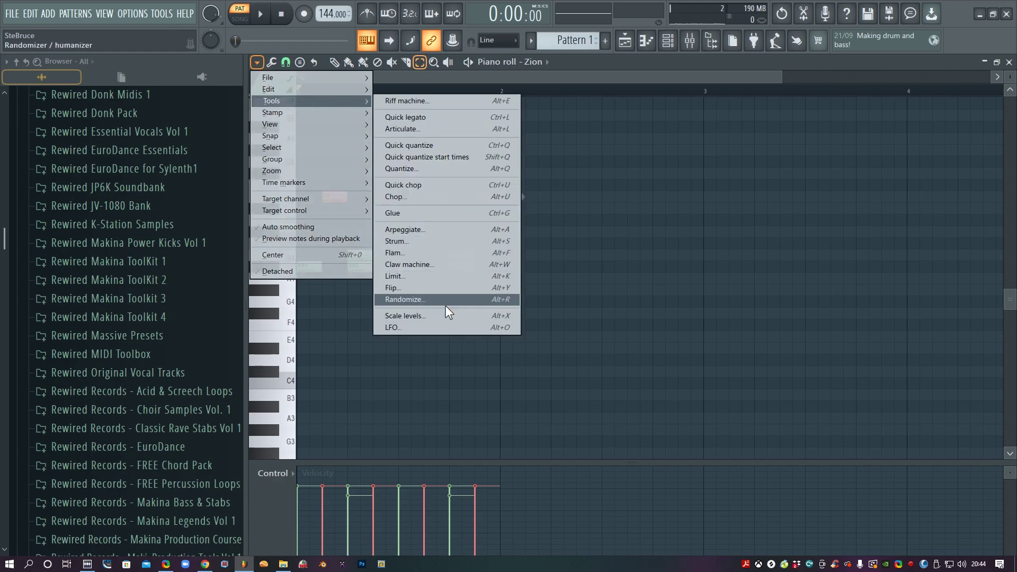
click(425, 314)
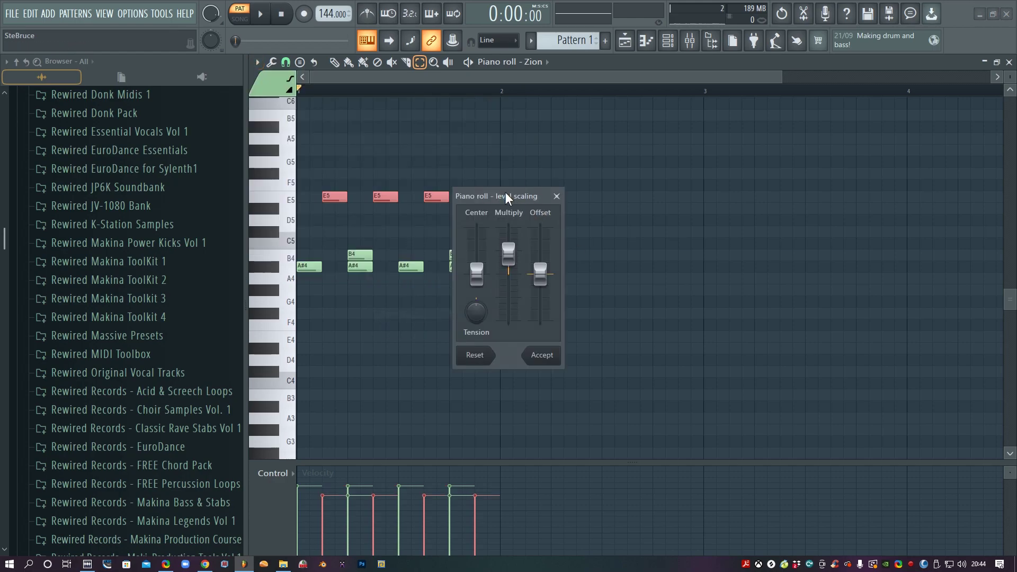
drag(504, 191, 572, 184)
mouse_move(579, 248)
mouse_down()
mouse_move(585, 276)
mouse_move(576, 239)
mouse_up()
key(space)
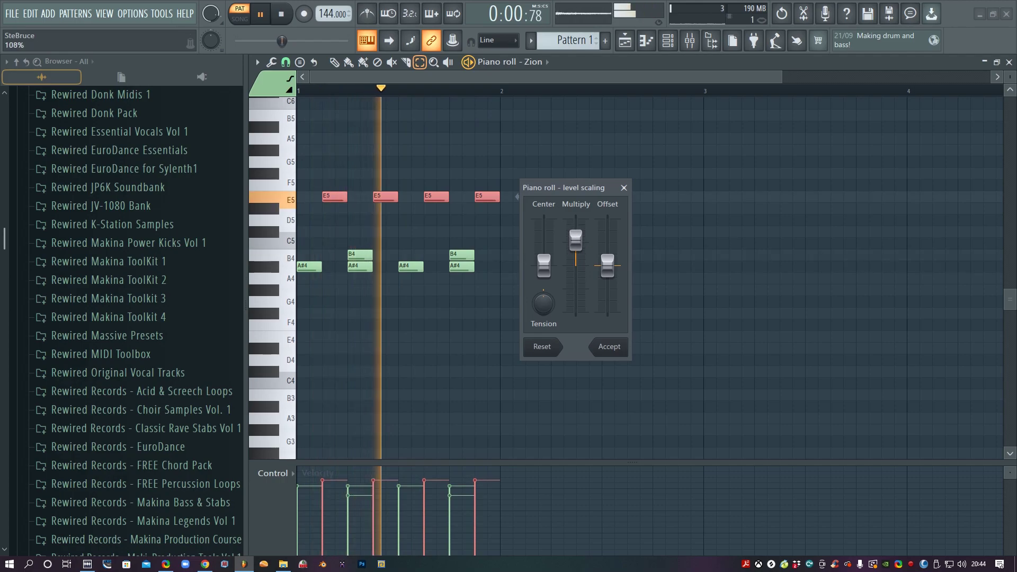
click(624, 188)
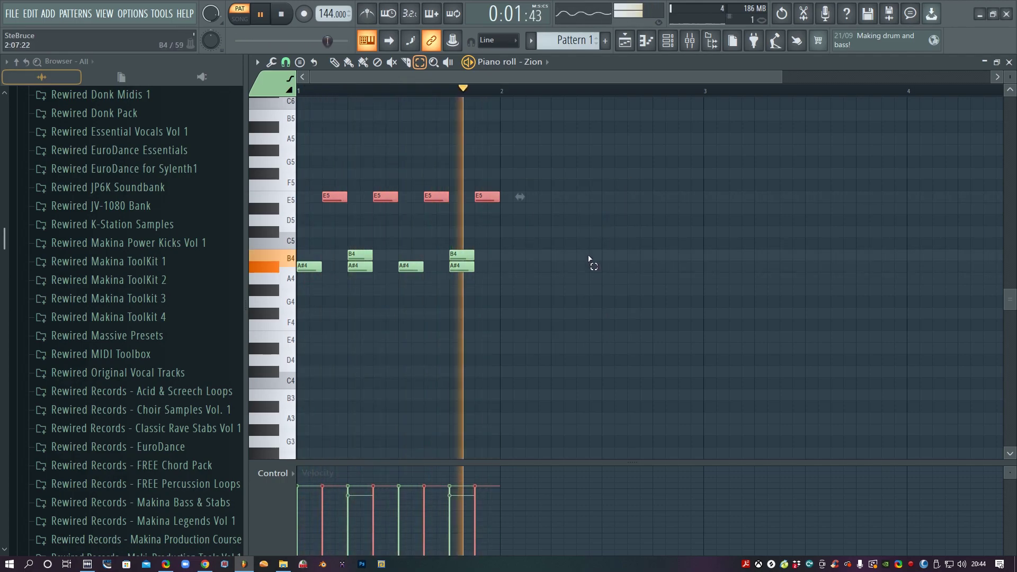
key(space)
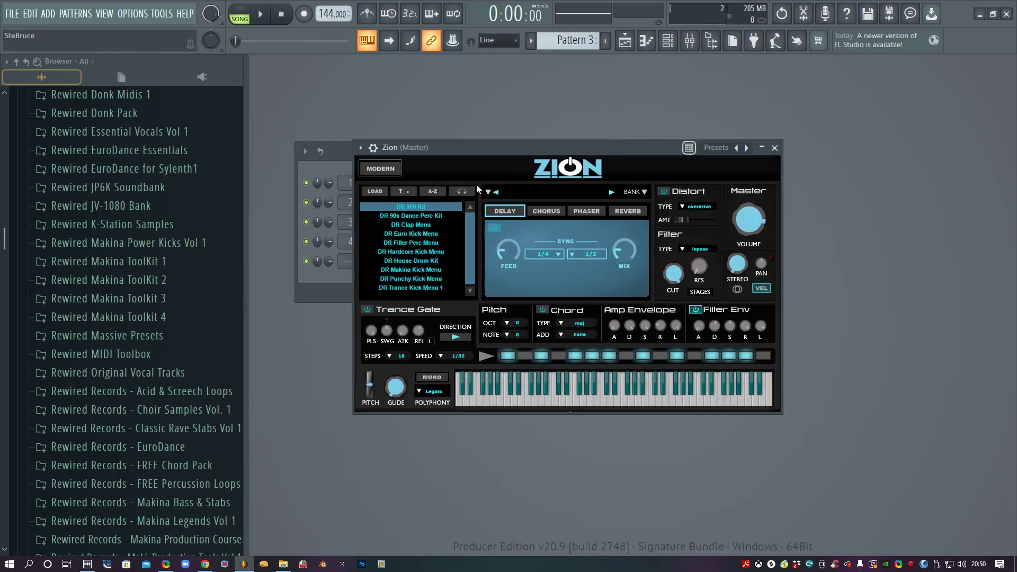
Load and audition the DR 90s Dance Perc Kit, DR Clap Menu, DR Euro Kick Menu and DR Filler Perc Menu presets
click(428, 217)
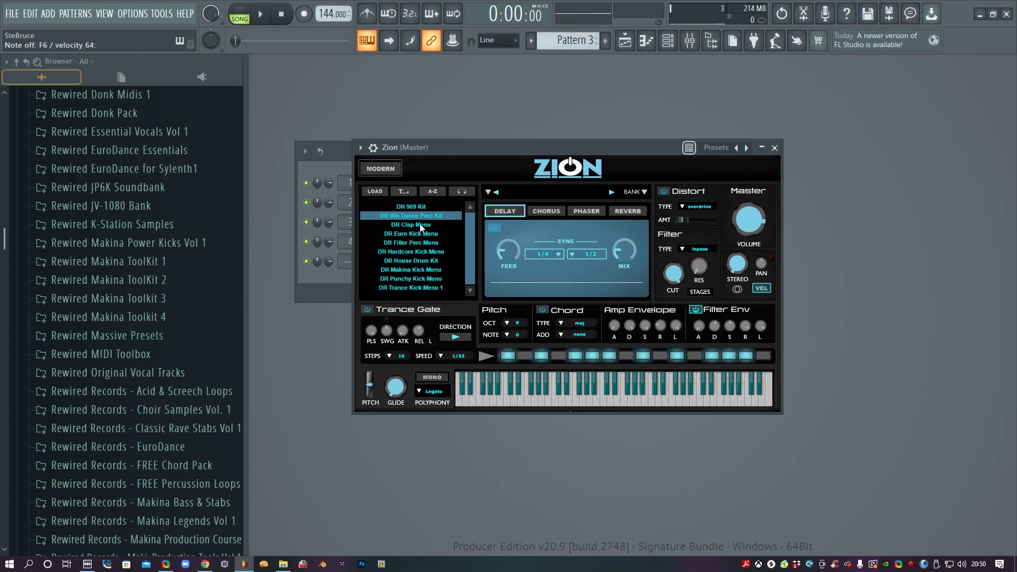
click(421, 226)
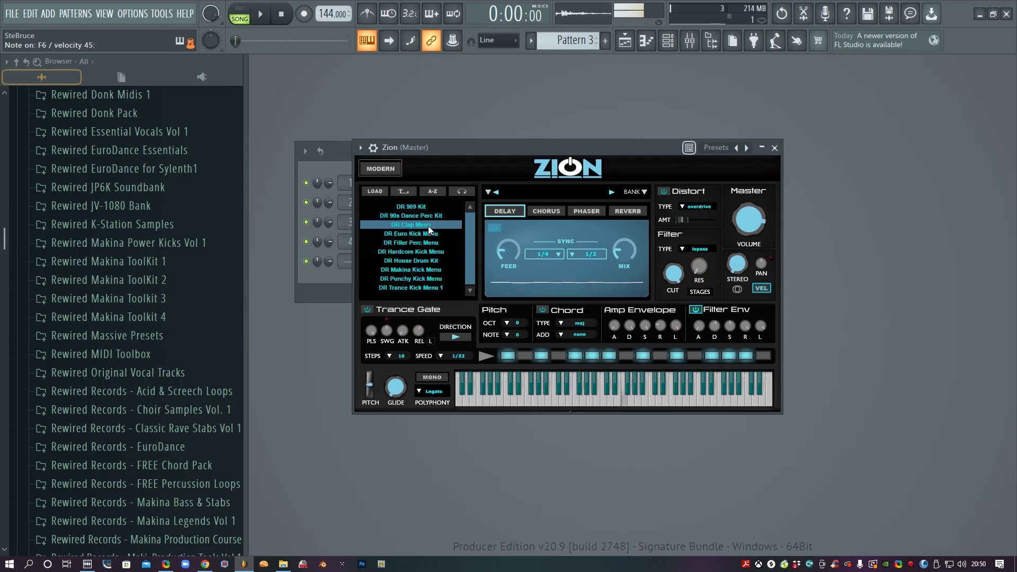
click(425, 234)
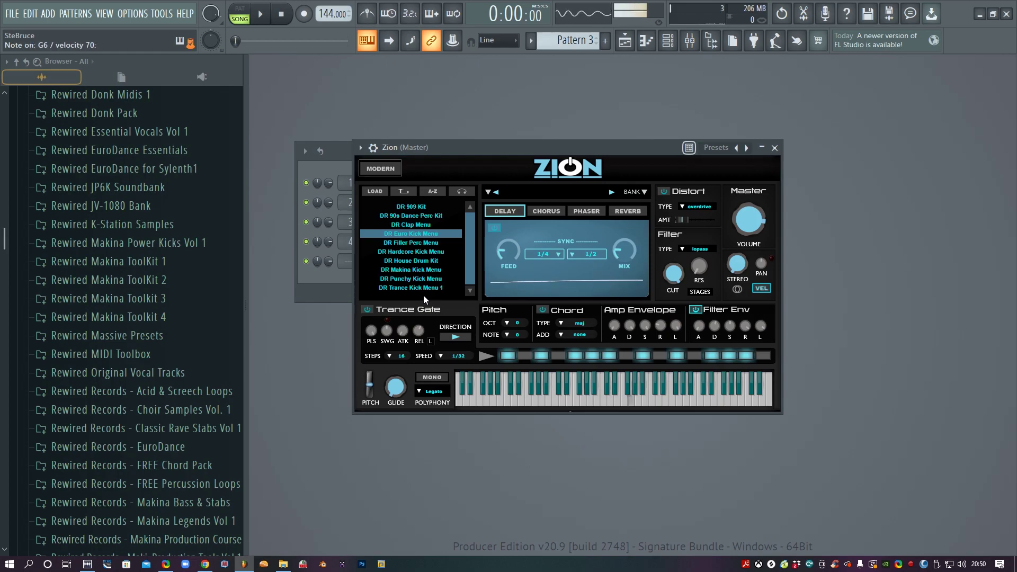
click(428, 244)
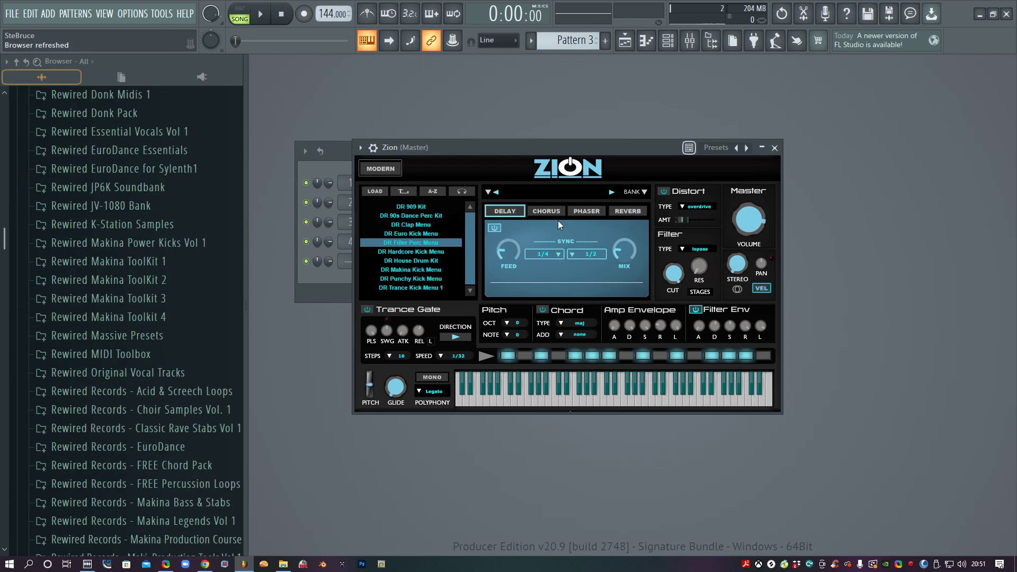
Try the DR Filler Perc Menu preset with reverb and delay switched on, and turn both effects off again
click(633, 212)
click(494, 228)
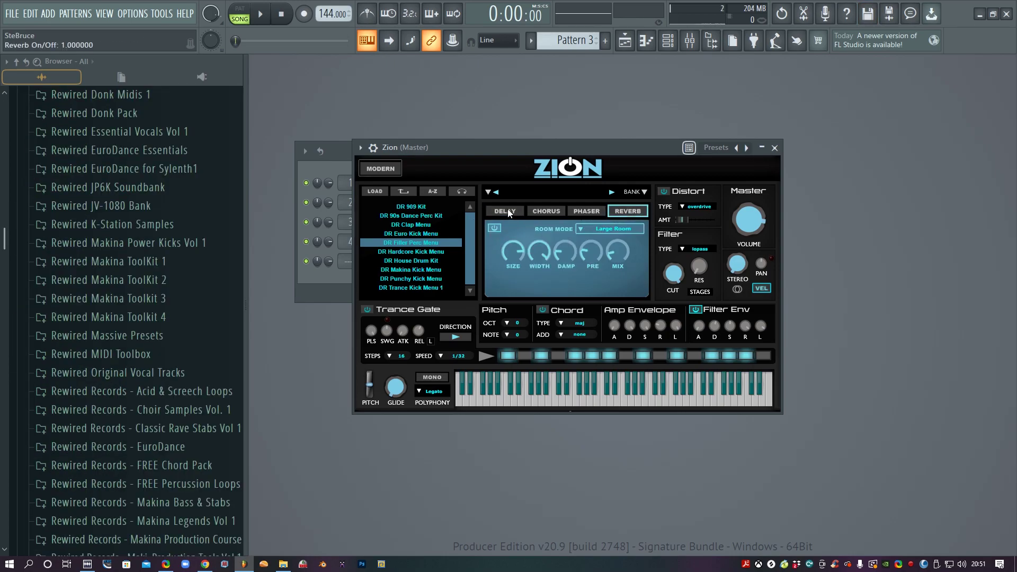
click(508, 209)
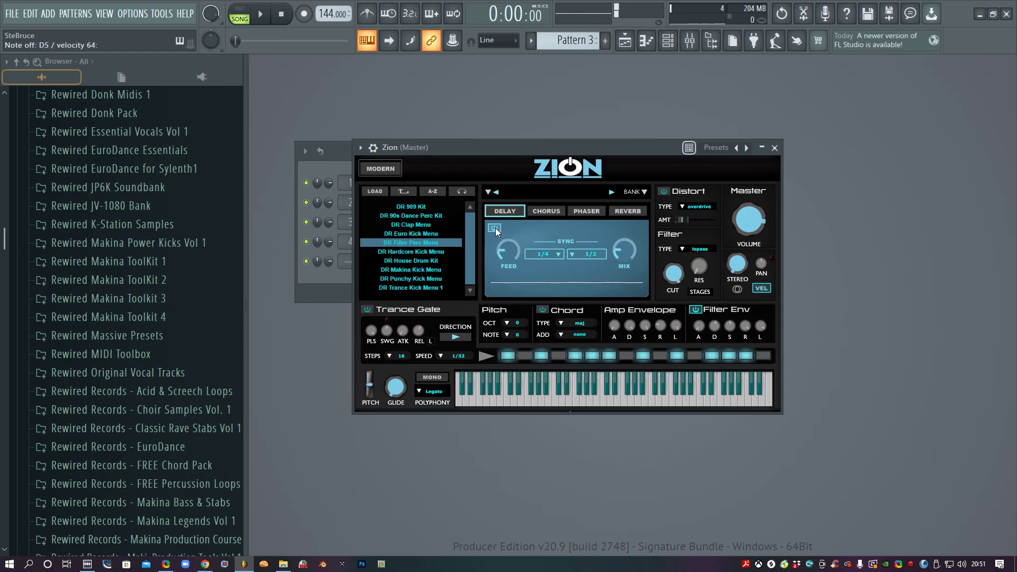
click(623, 211)
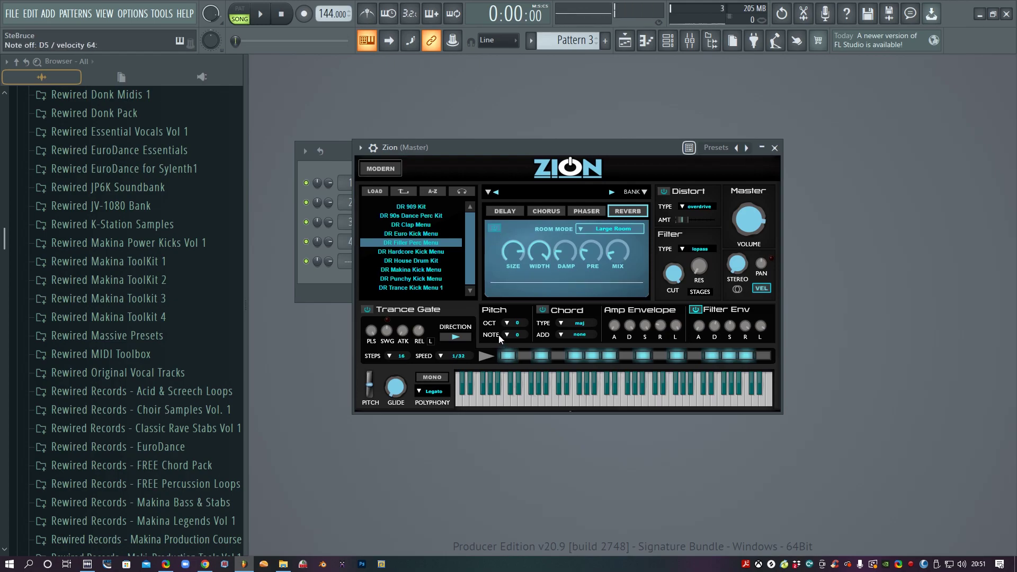
Load and audition the DR Hardcore Kick Menu, DR House Drum Kit and DR Makina Kick Menu presets
click(425, 253)
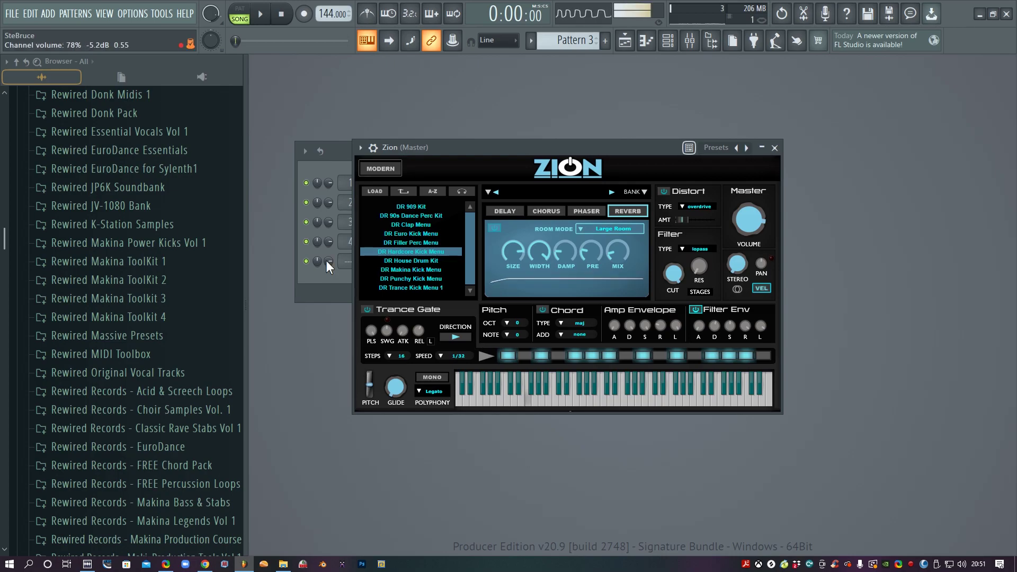
click(403, 261)
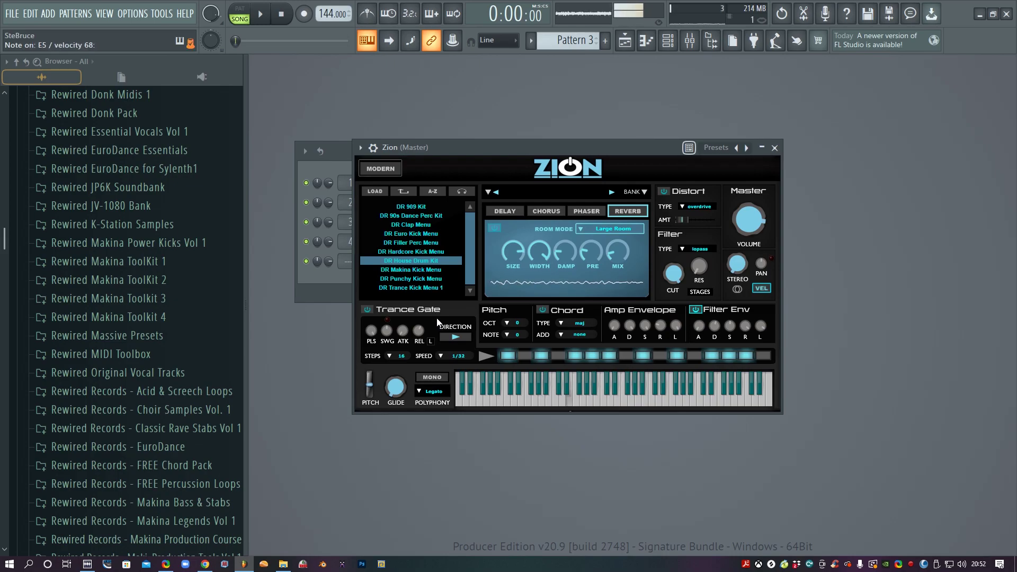
click(436, 267)
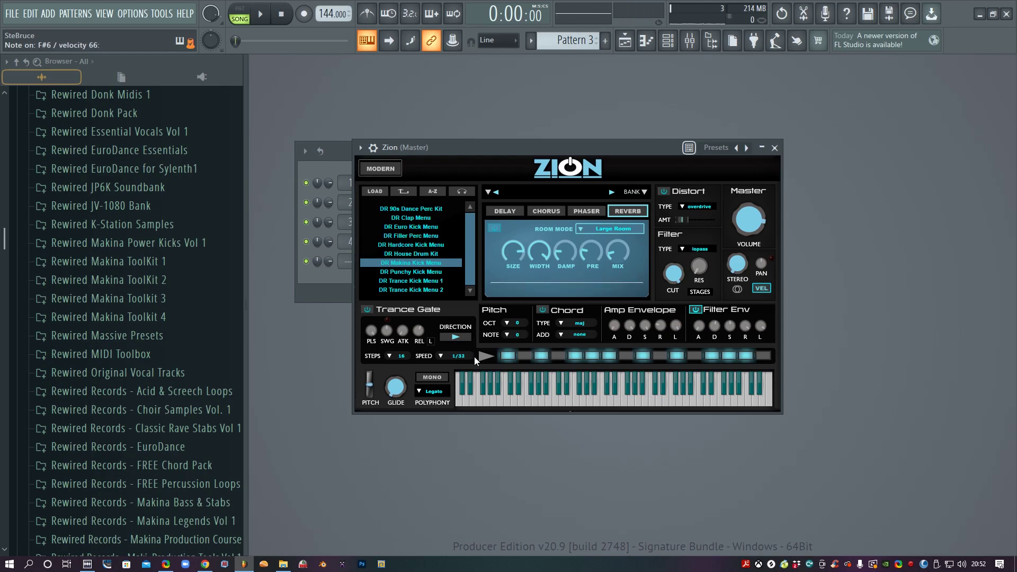
Audition the DR Punchy Kick Menu and both DR Trance Kick Menu presets, and reload DR Punchy Kick Menu
click(429, 273)
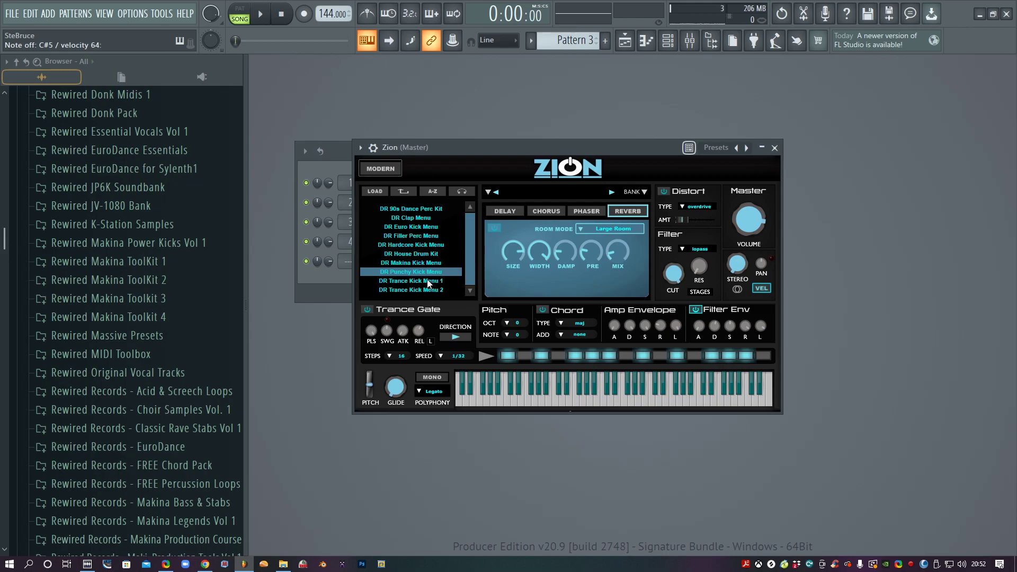
click(416, 280)
click(415, 288)
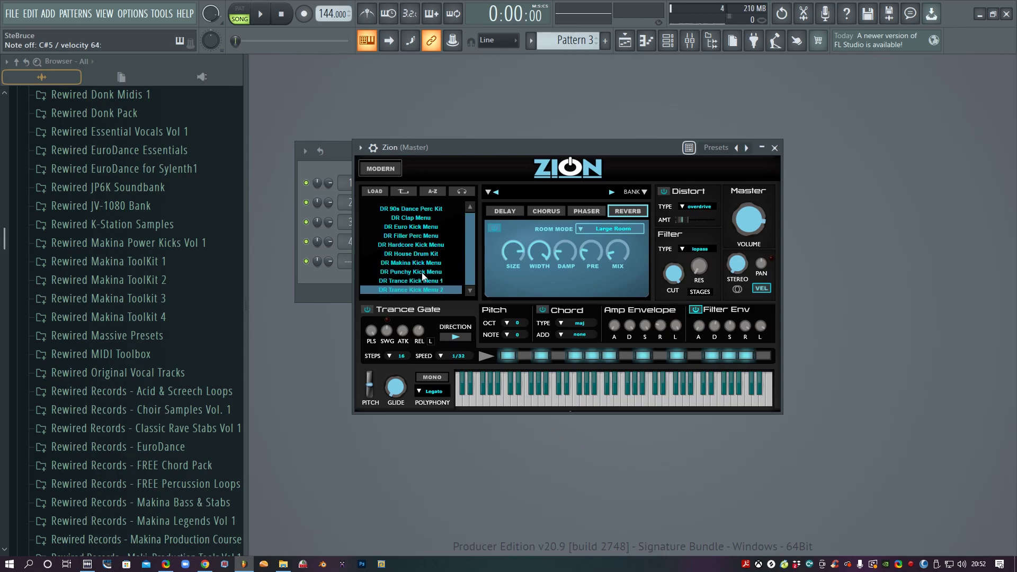
click(444, 273)
drag(468, 252, 472, 240)
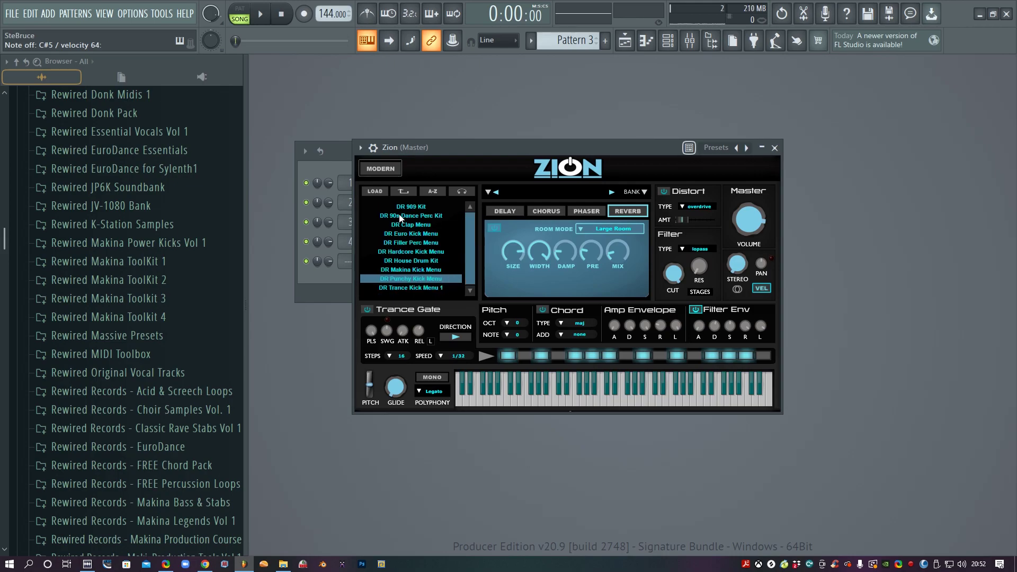